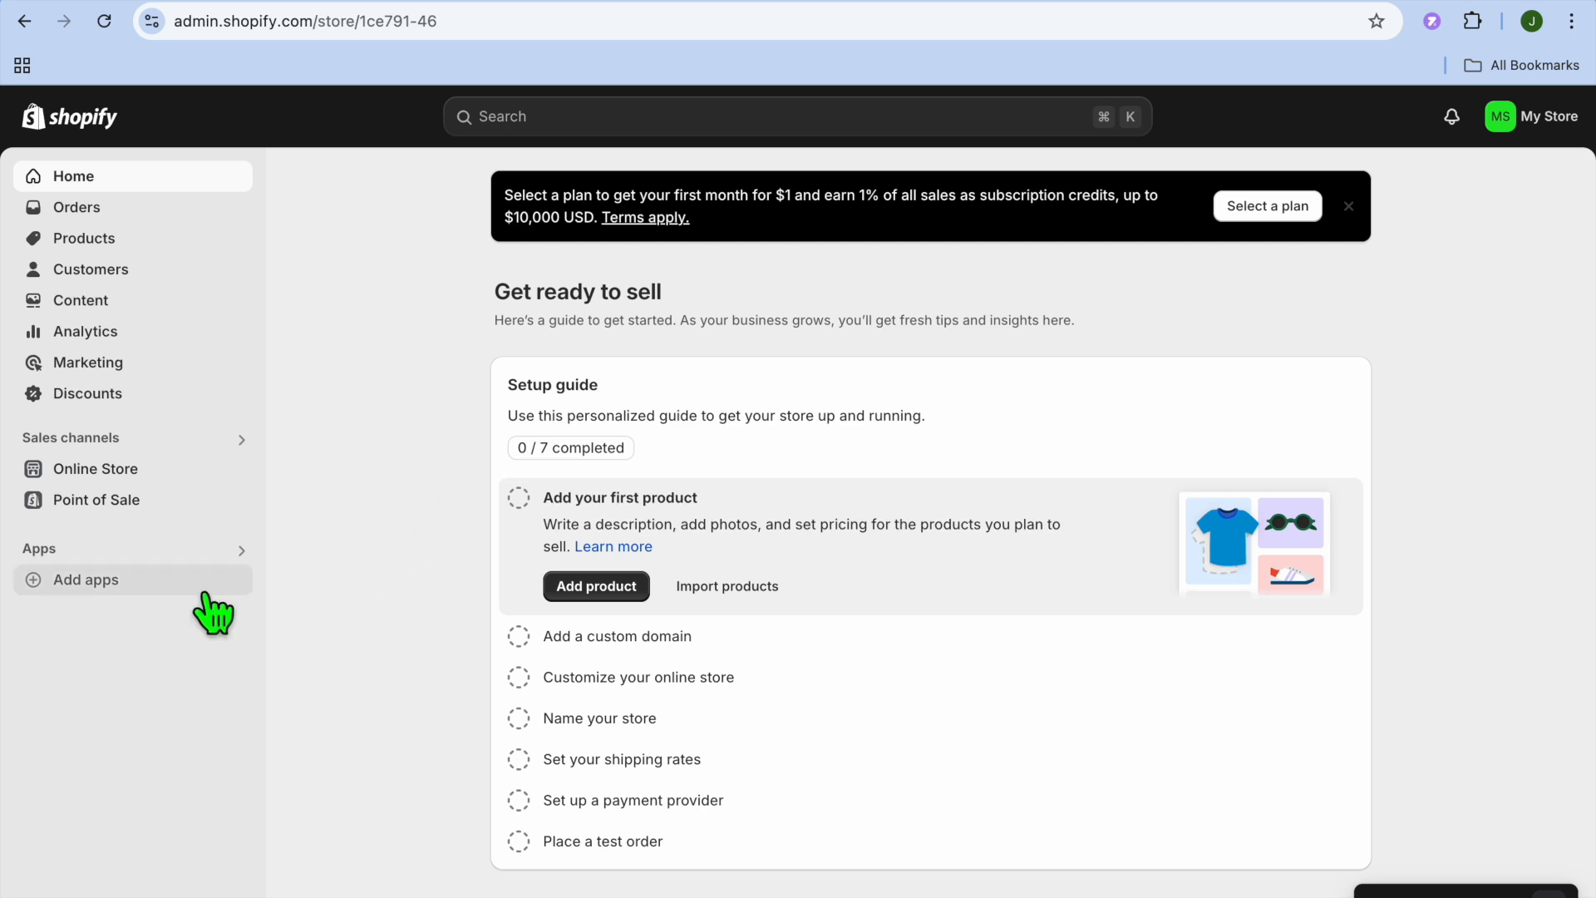
- Open the Shopify App Store from the store admin's app recommendations and search it for Printify
{"action": "left_click", "coordinate": [126, 585]}
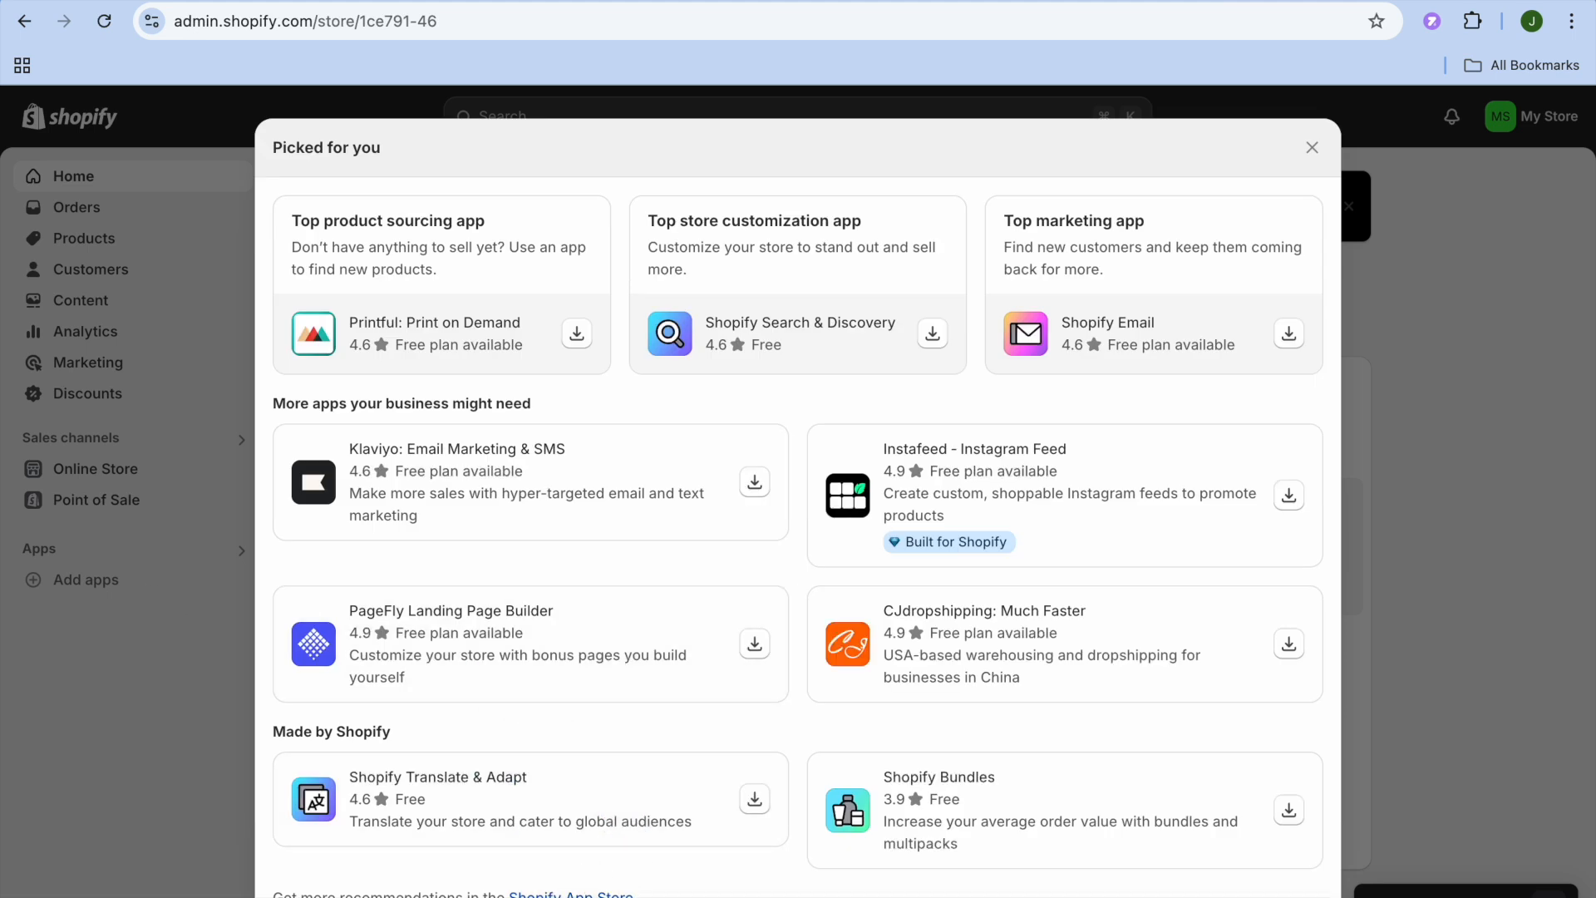
{"action": "left_click", "coordinate": [571, 896]}
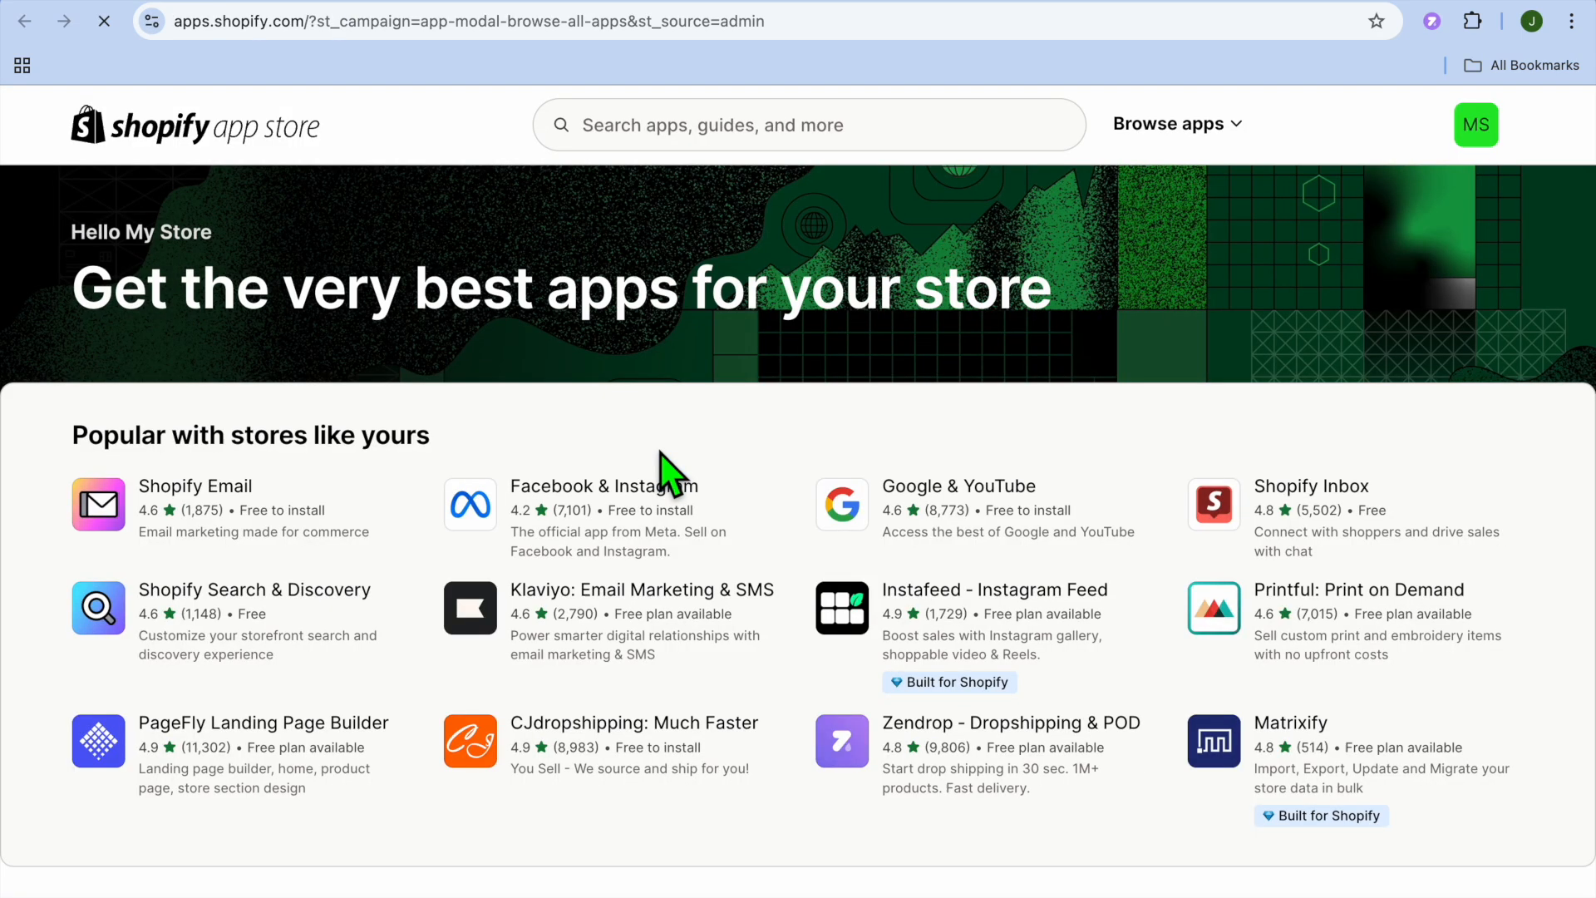
{"action": "left_click", "coordinate": [681, 150]}
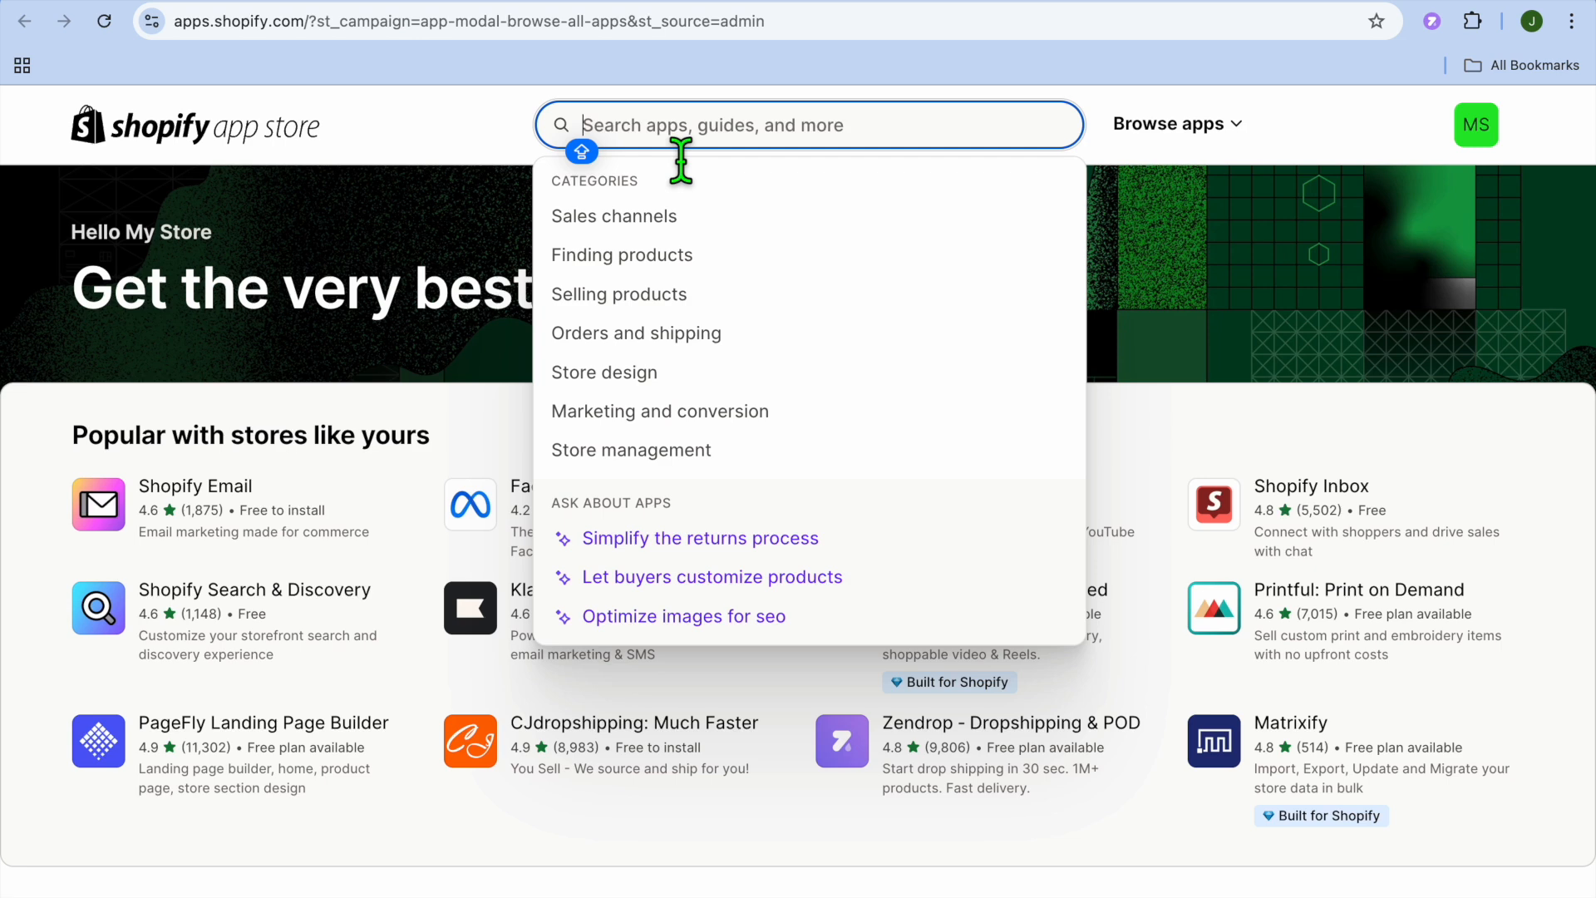
{"action": "type", "text": "PRIN"}
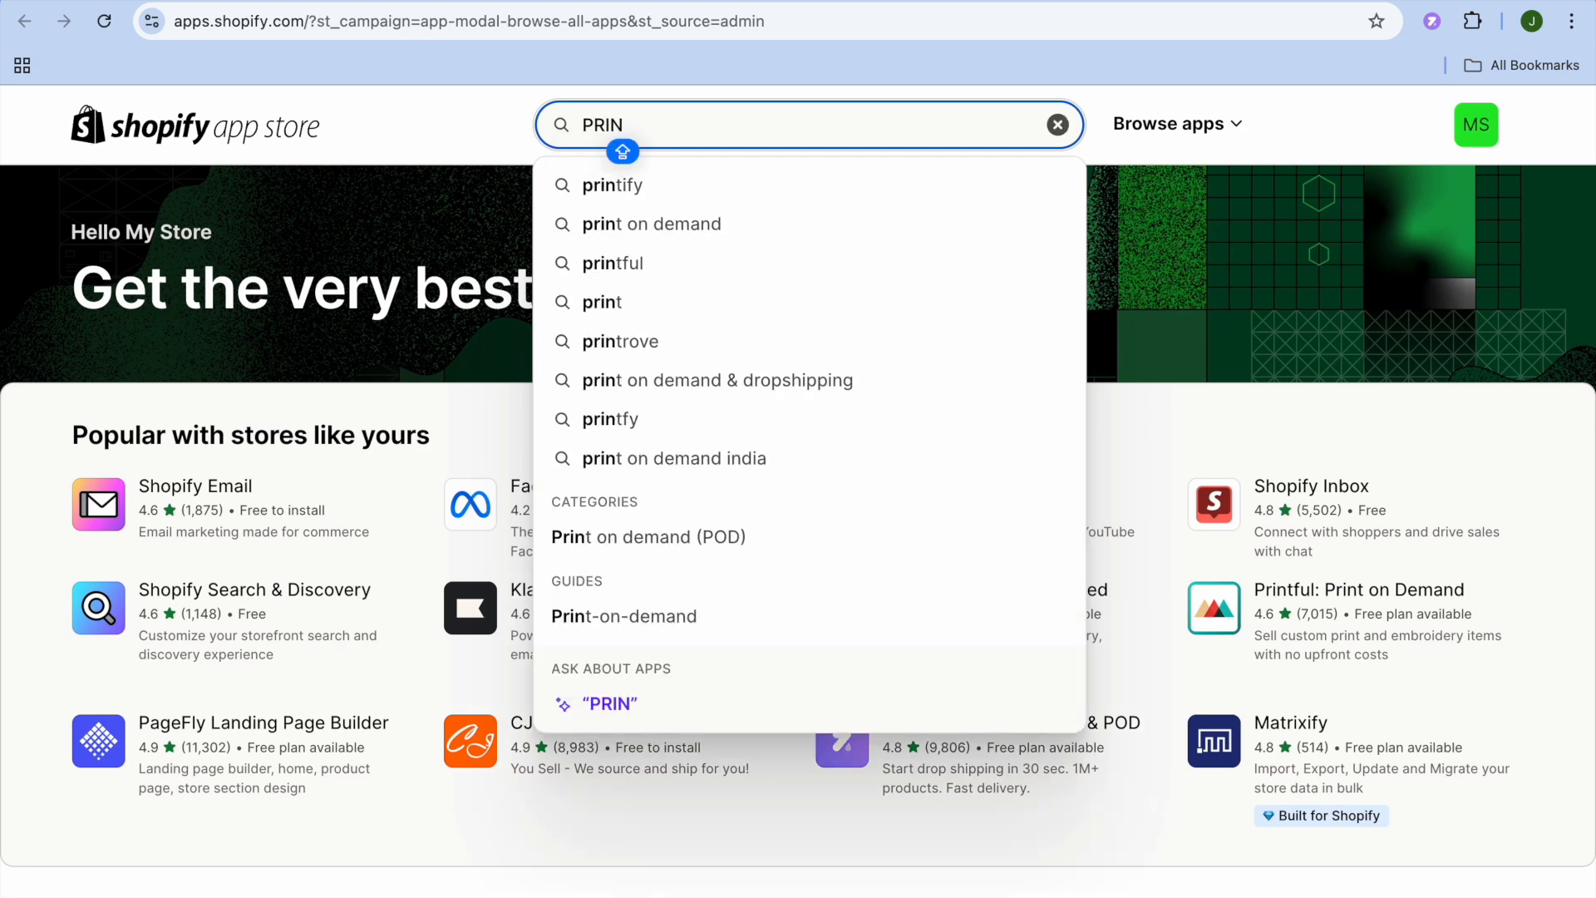
{"action": "left_click", "coordinate": [688, 185]}
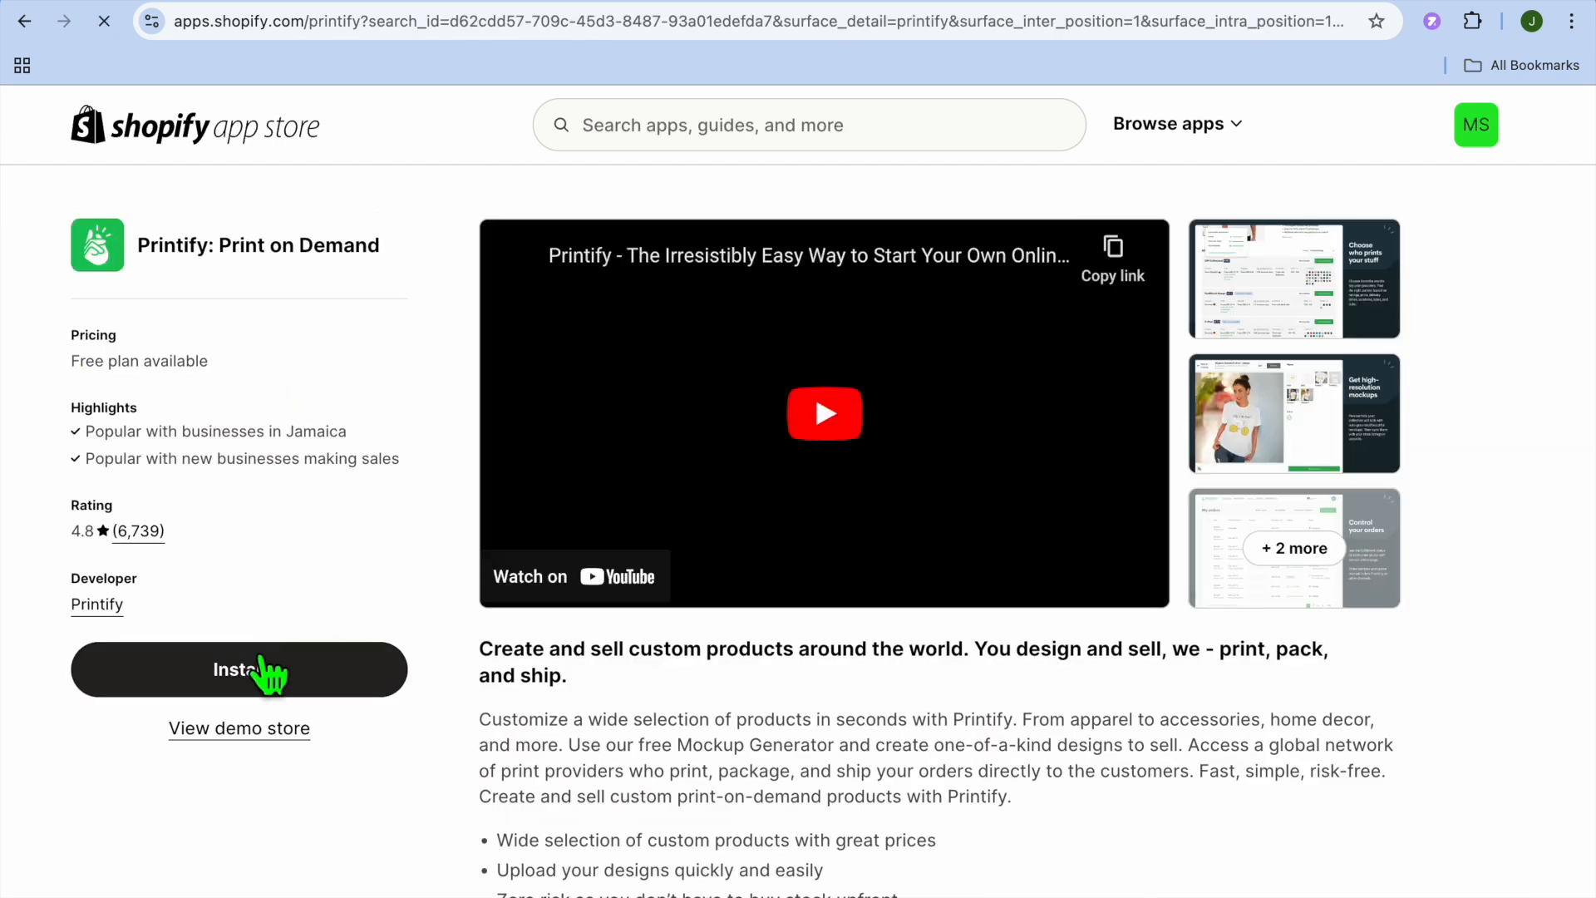
- Install the Printify: Print on Demand app in the store and dismiss the coupon notice
{"action": "left_click", "coordinate": [260, 658]}
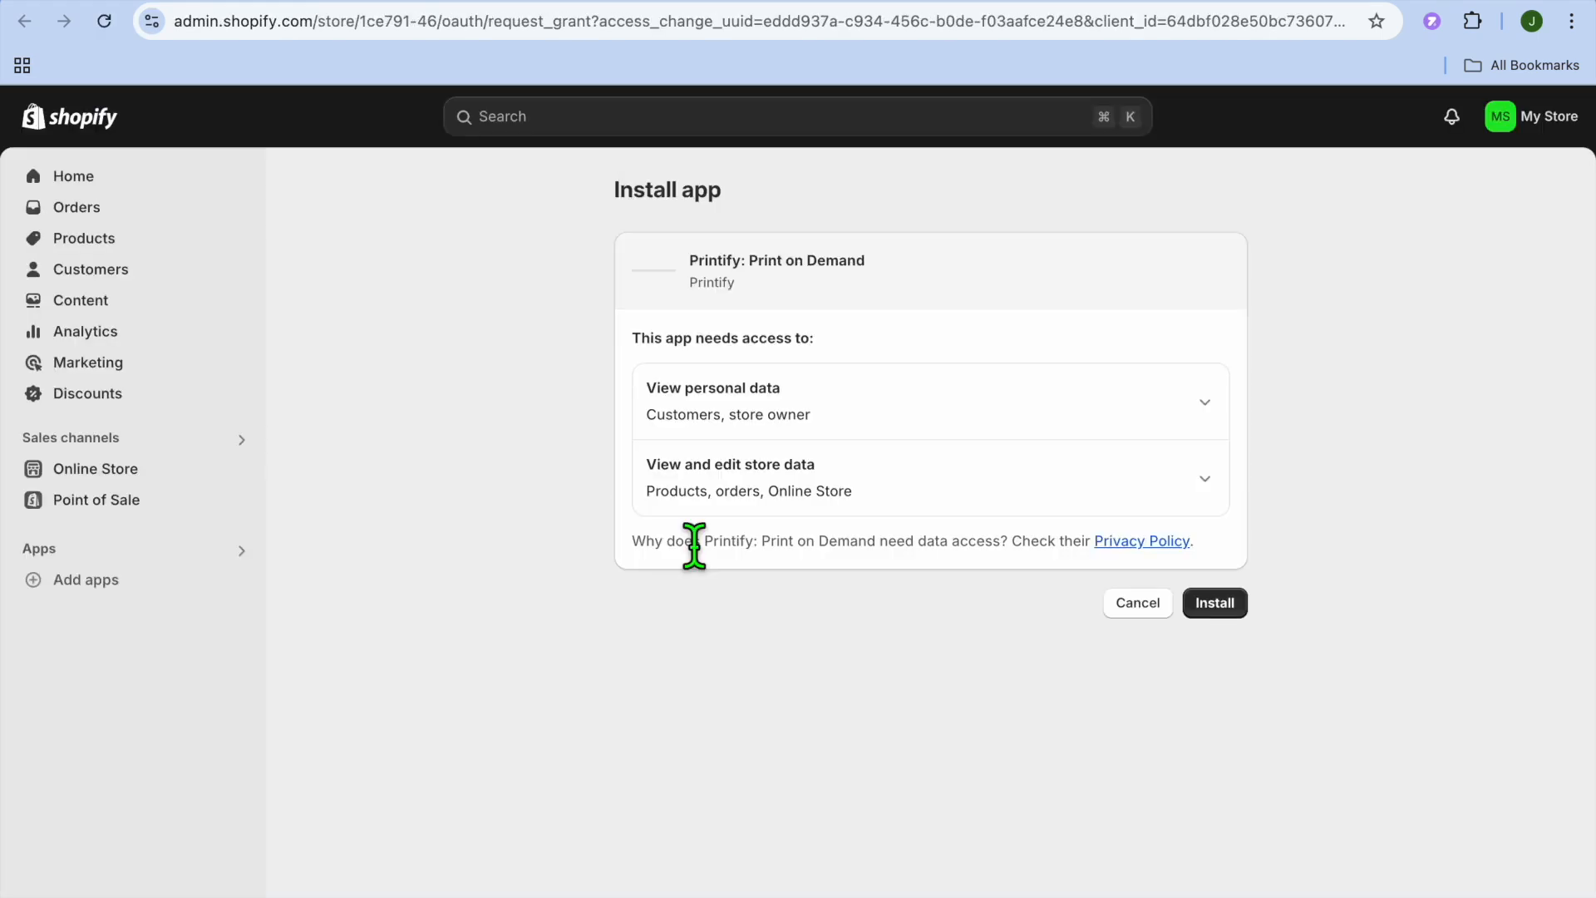
{"action": "left_click", "coordinate": [1225, 609]}
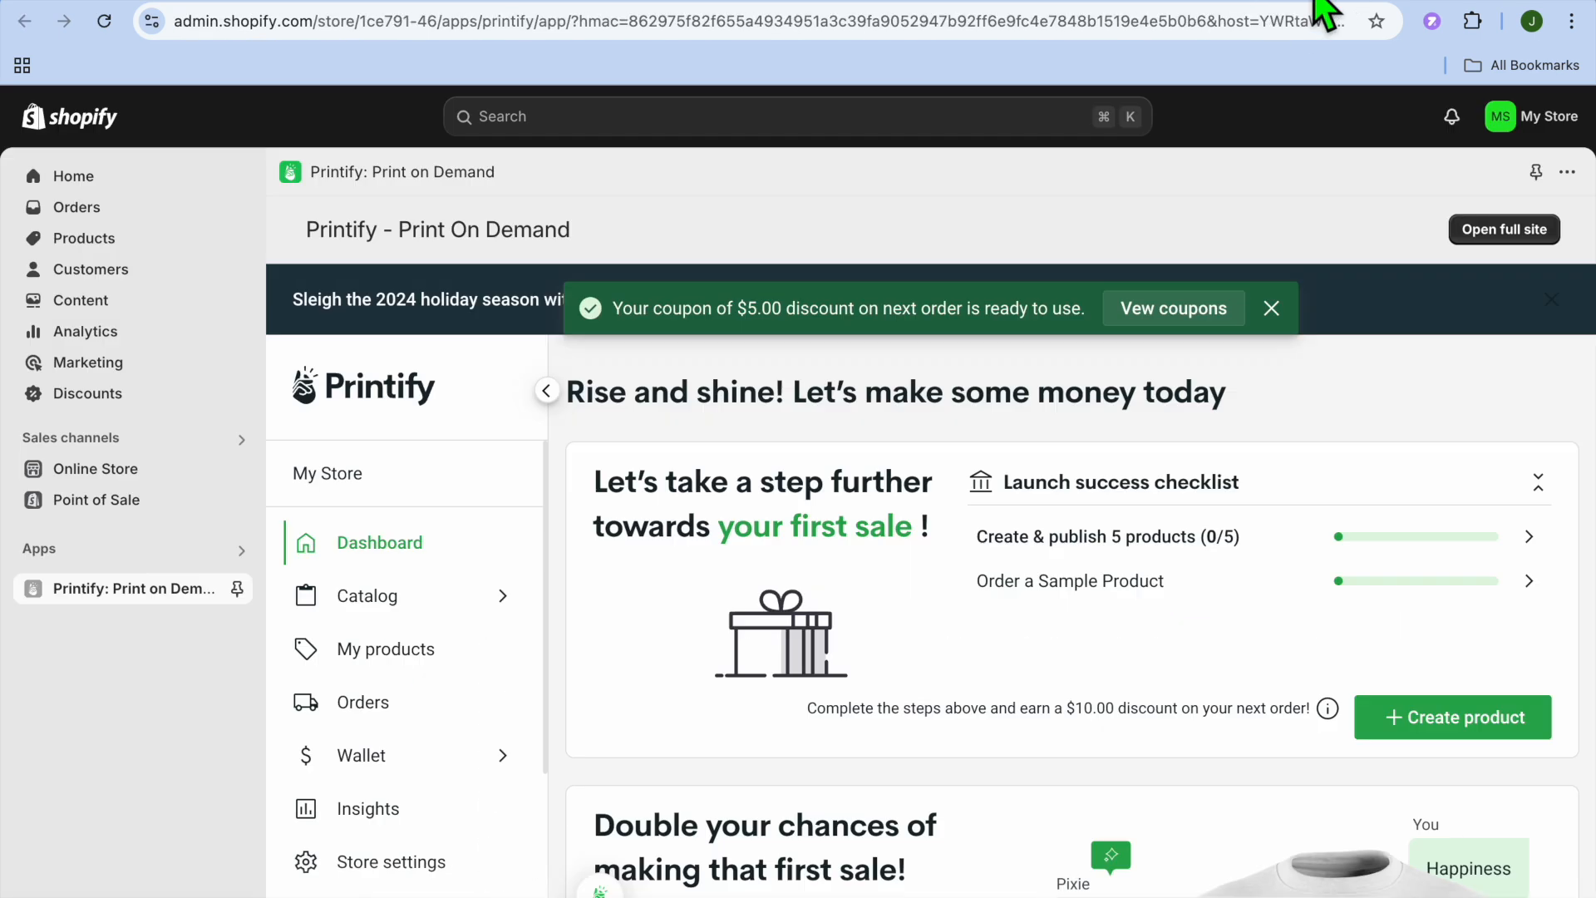
{"action": "left_click", "coordinate": [1272, 308]}
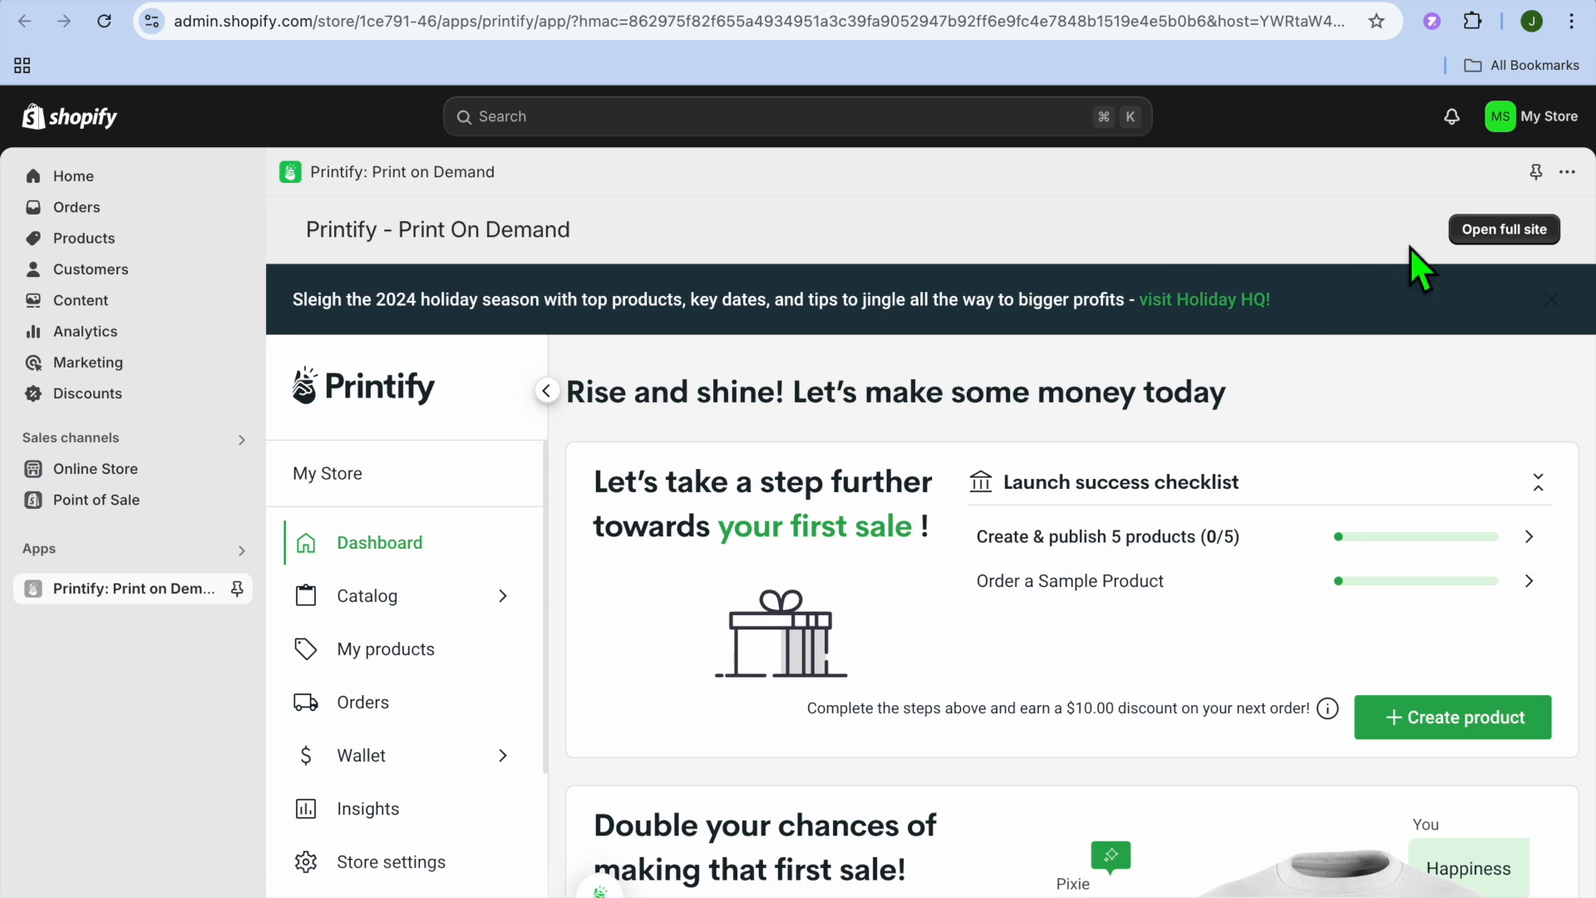
- Open the full Printify site from the app and log in with the existing Google account
{"action": "left_click", "coordinate": [1496, 233]}
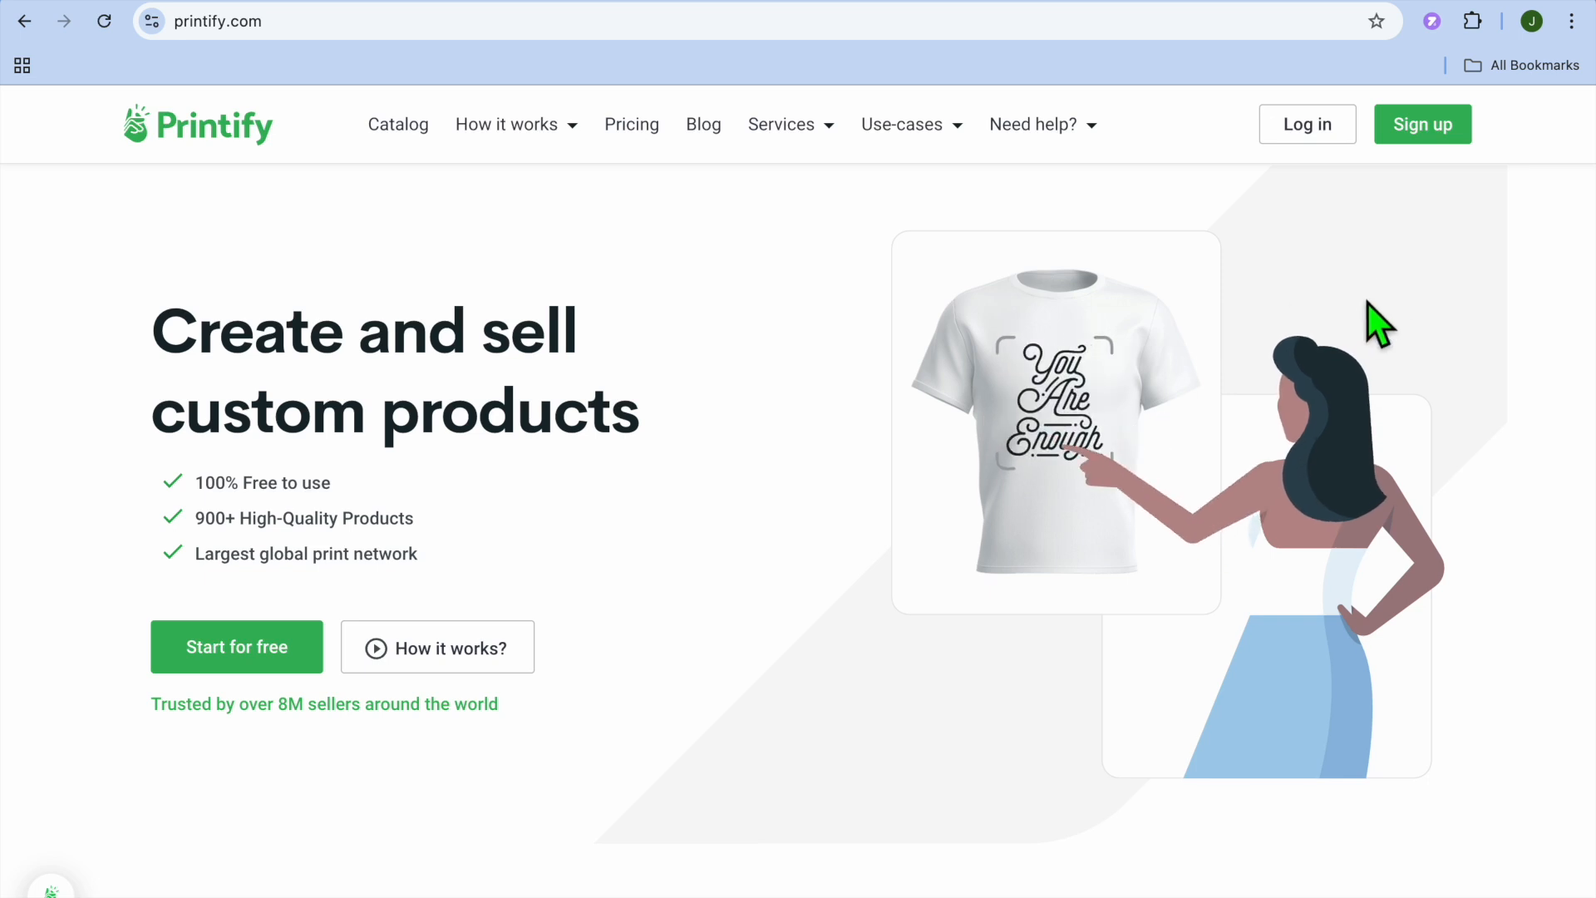
{"action": "left_click", "coordinate": [1310, 133]}
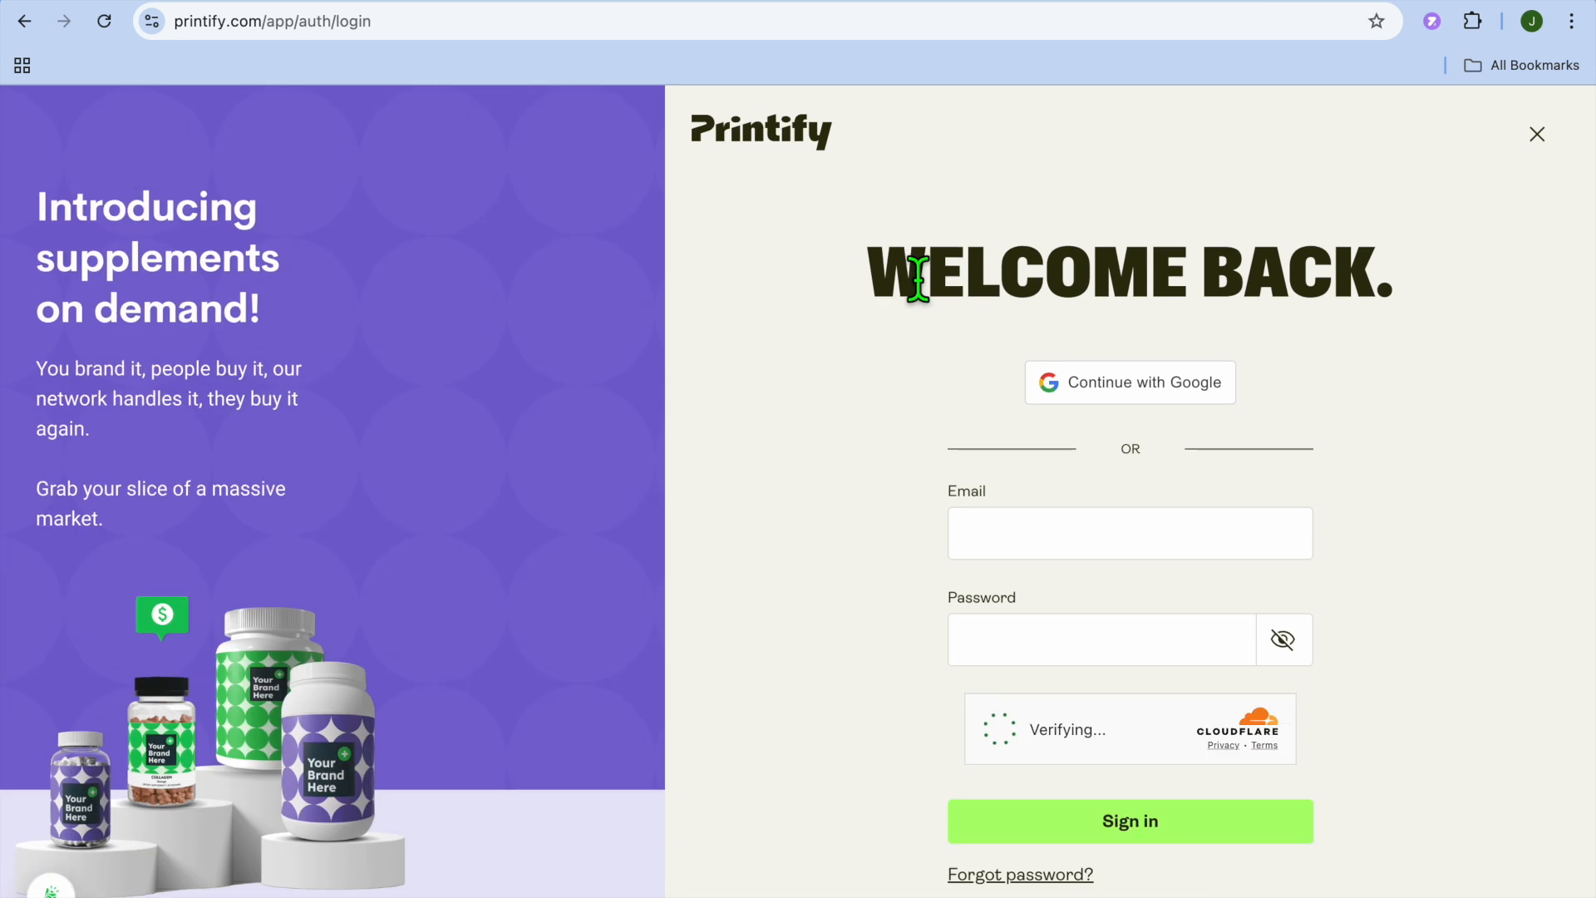
{"action": "left_click", "coordinate": [1085, 386]}
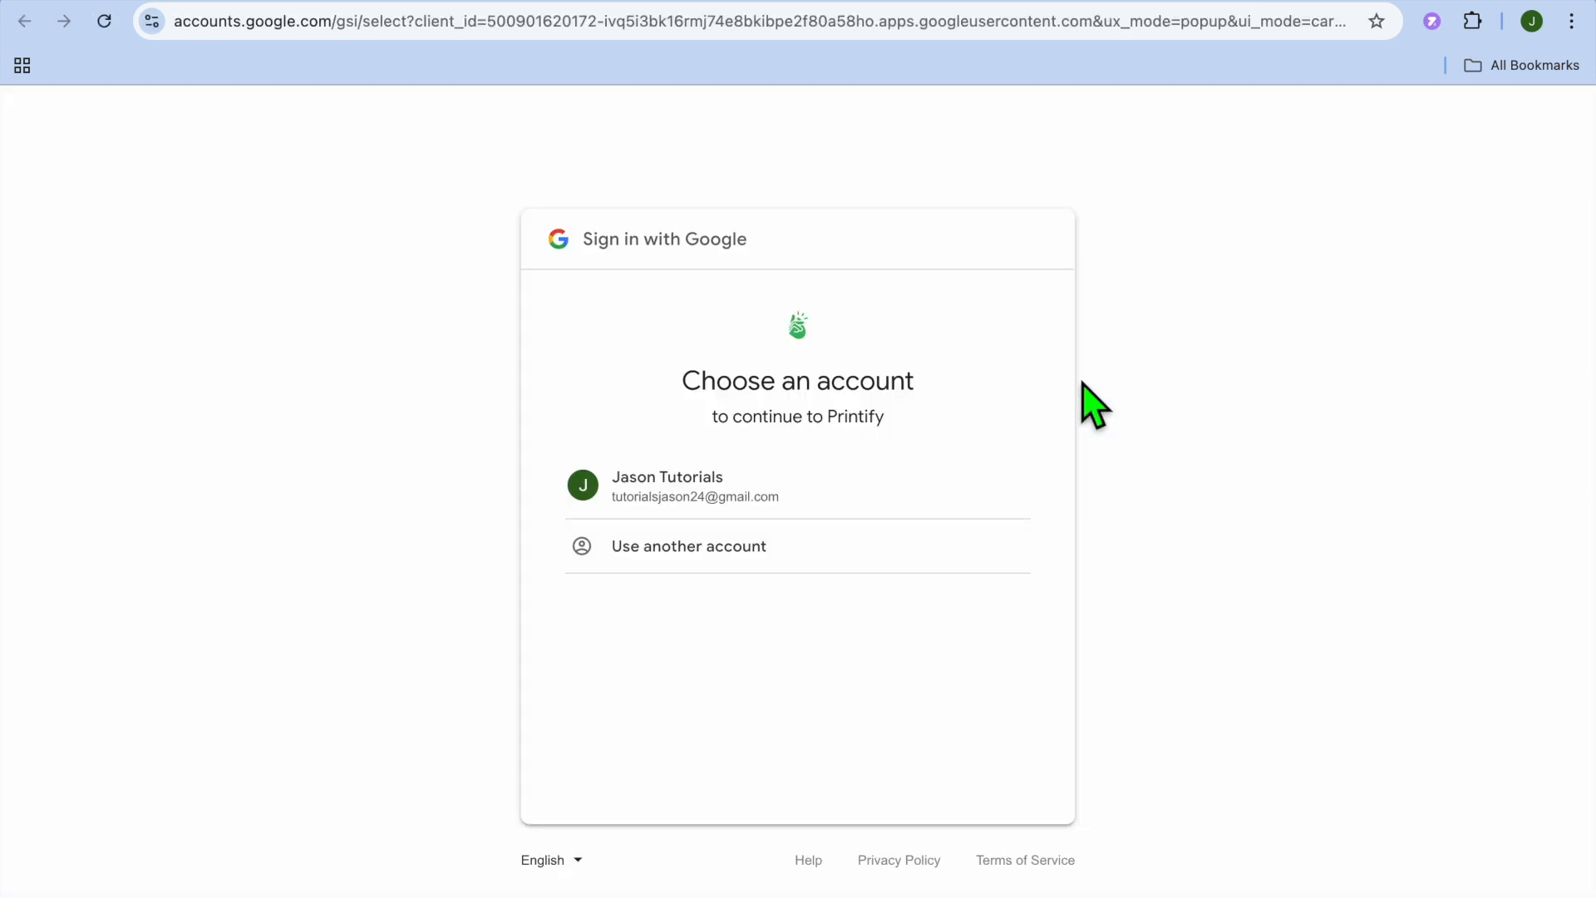
{"action": "left_click", "coordinate": [703, 487]}
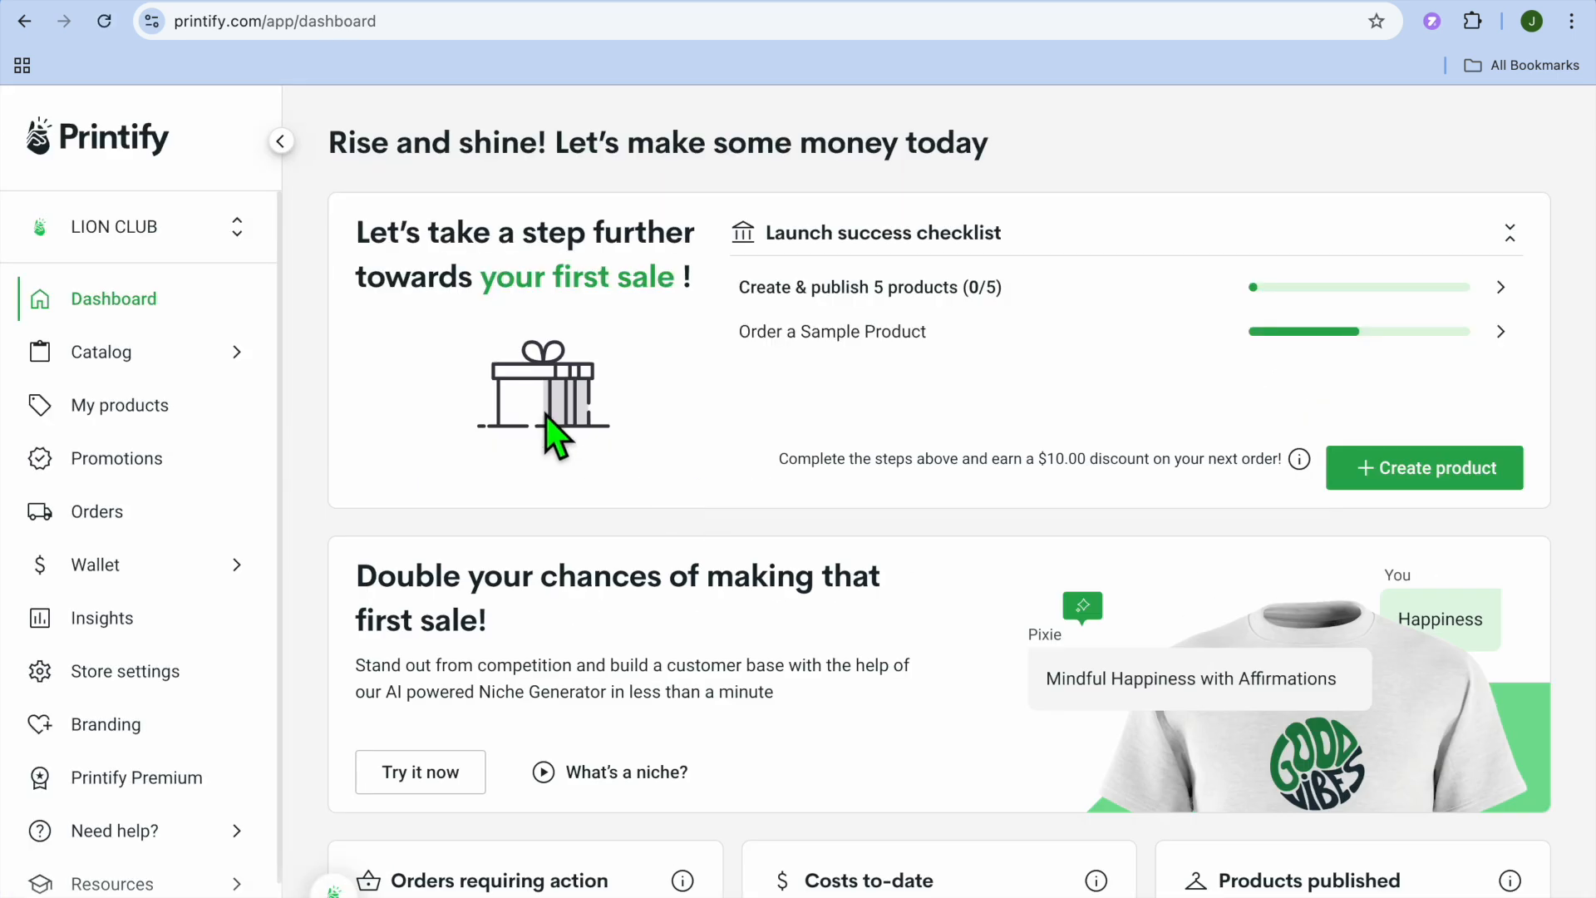
- Switch the active Printify store to the Shopify-connected My Store
{"action": "left_click", "coordinate": [172, 234]}
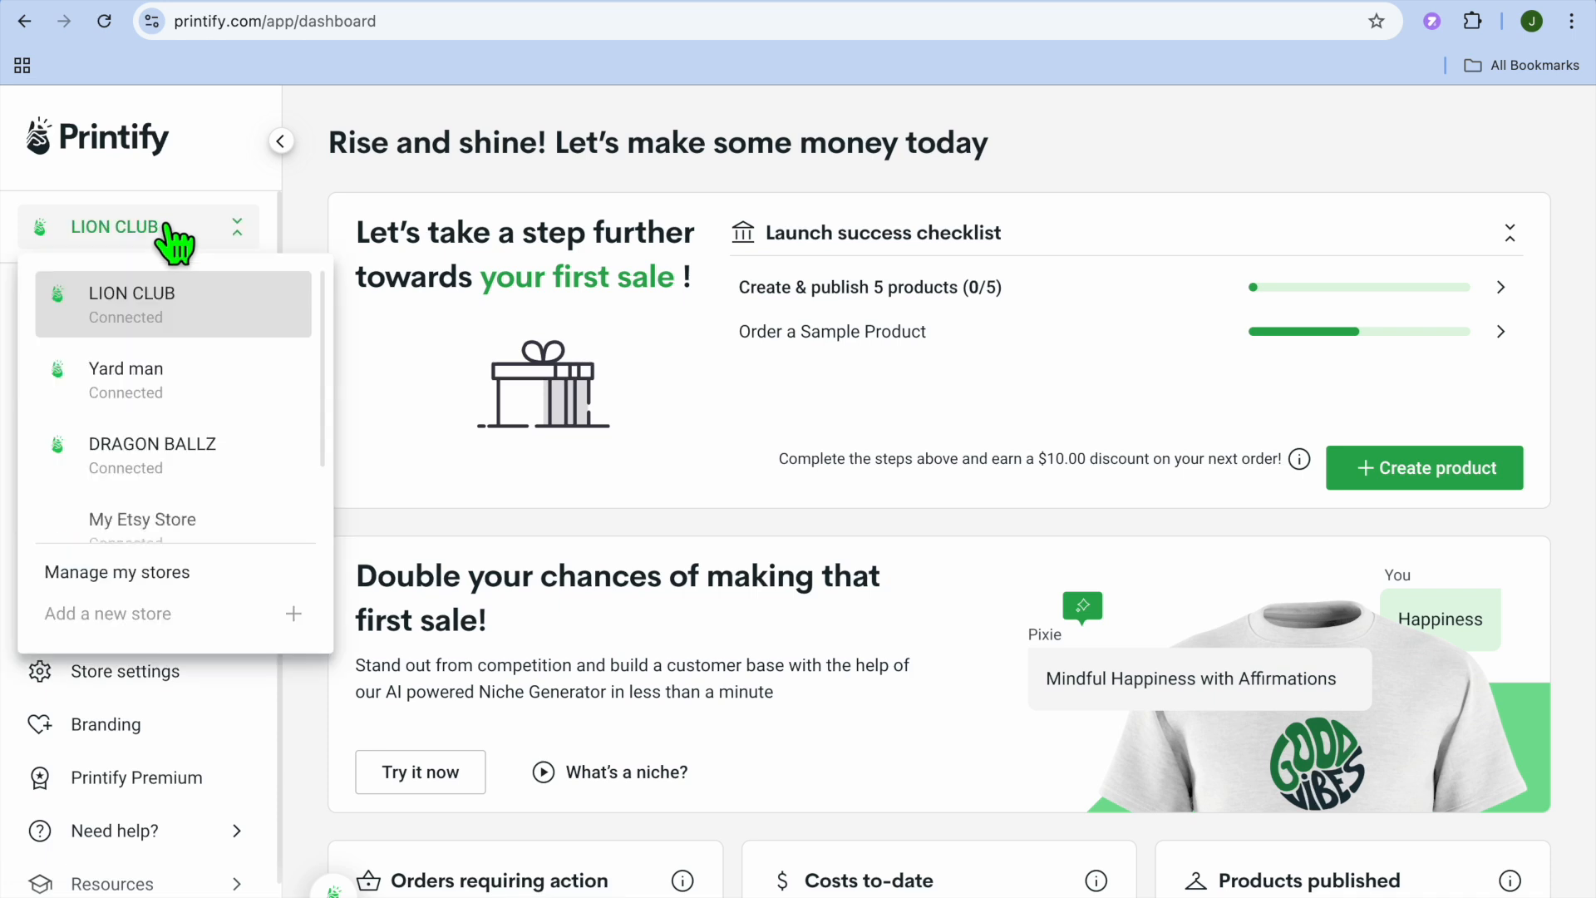
{"action": "scroll", "coordinate": [218, 389], "scroll_direction": "down", "scroll_amount": 3}
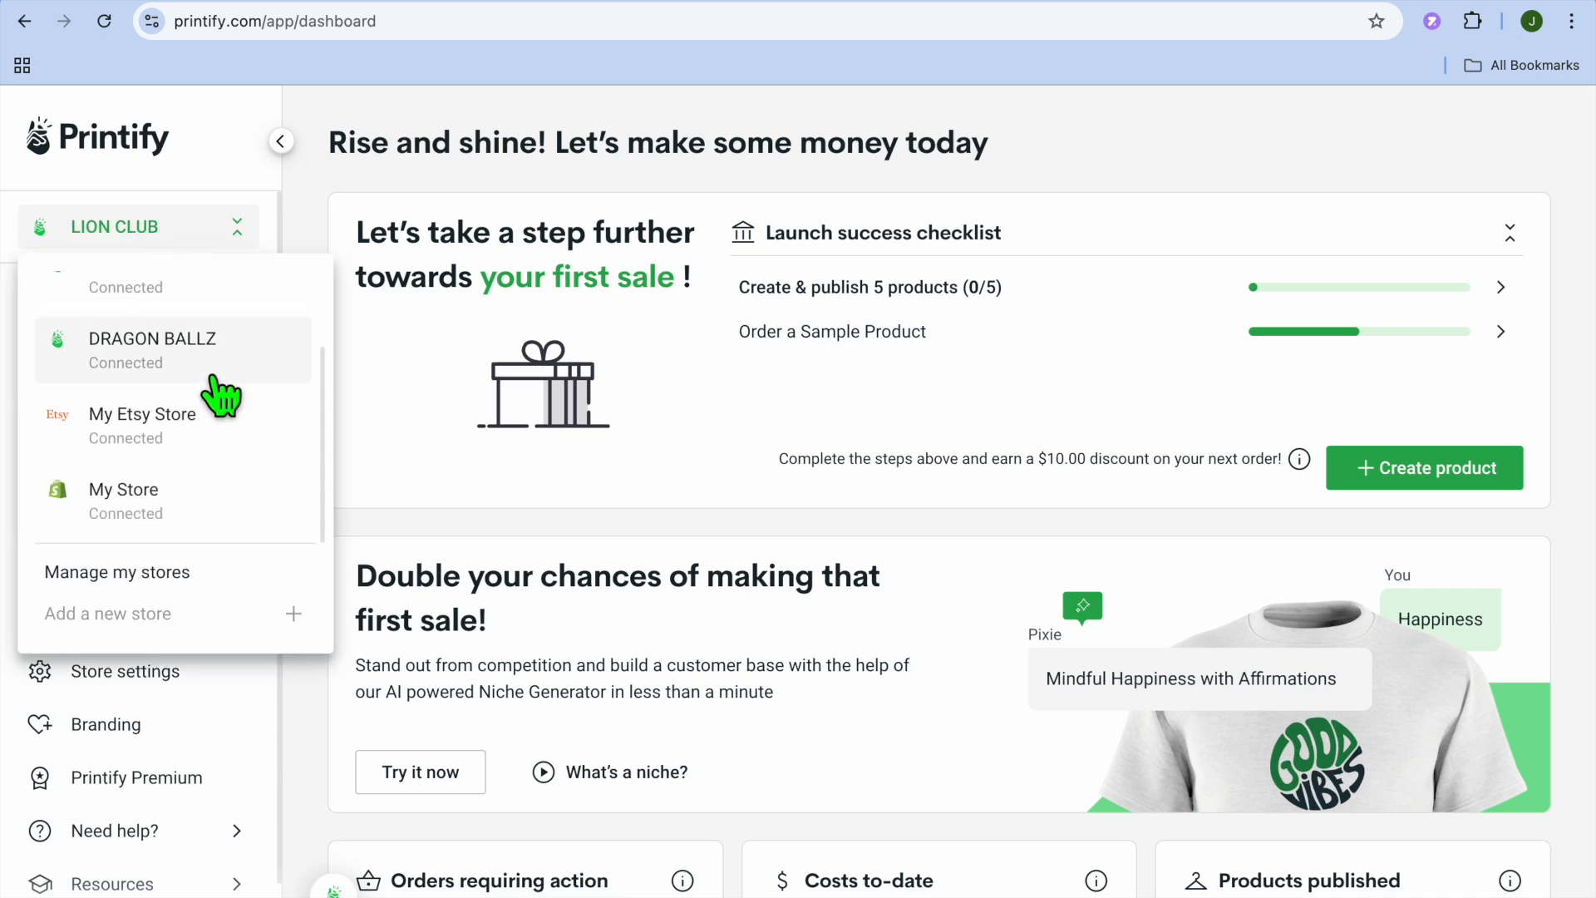
{"action": "left_click", "coordinate": [153, 509]}
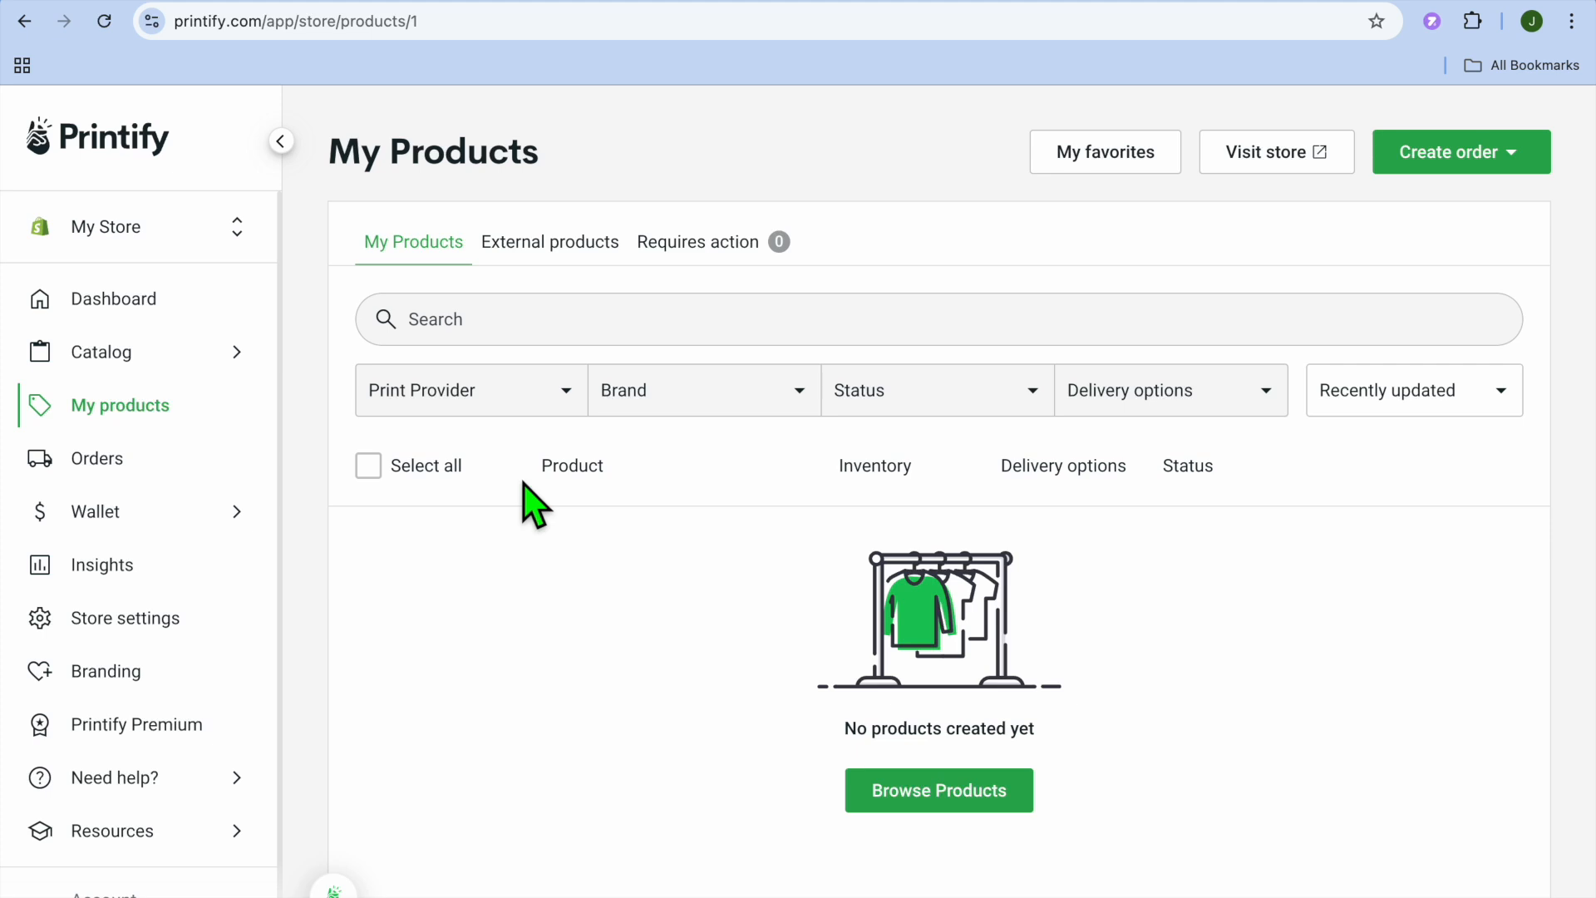
- Open the men's T-shirts category in the catalog and view the available target markets
{"action": "left_click", "coordinate": [135, 356]}
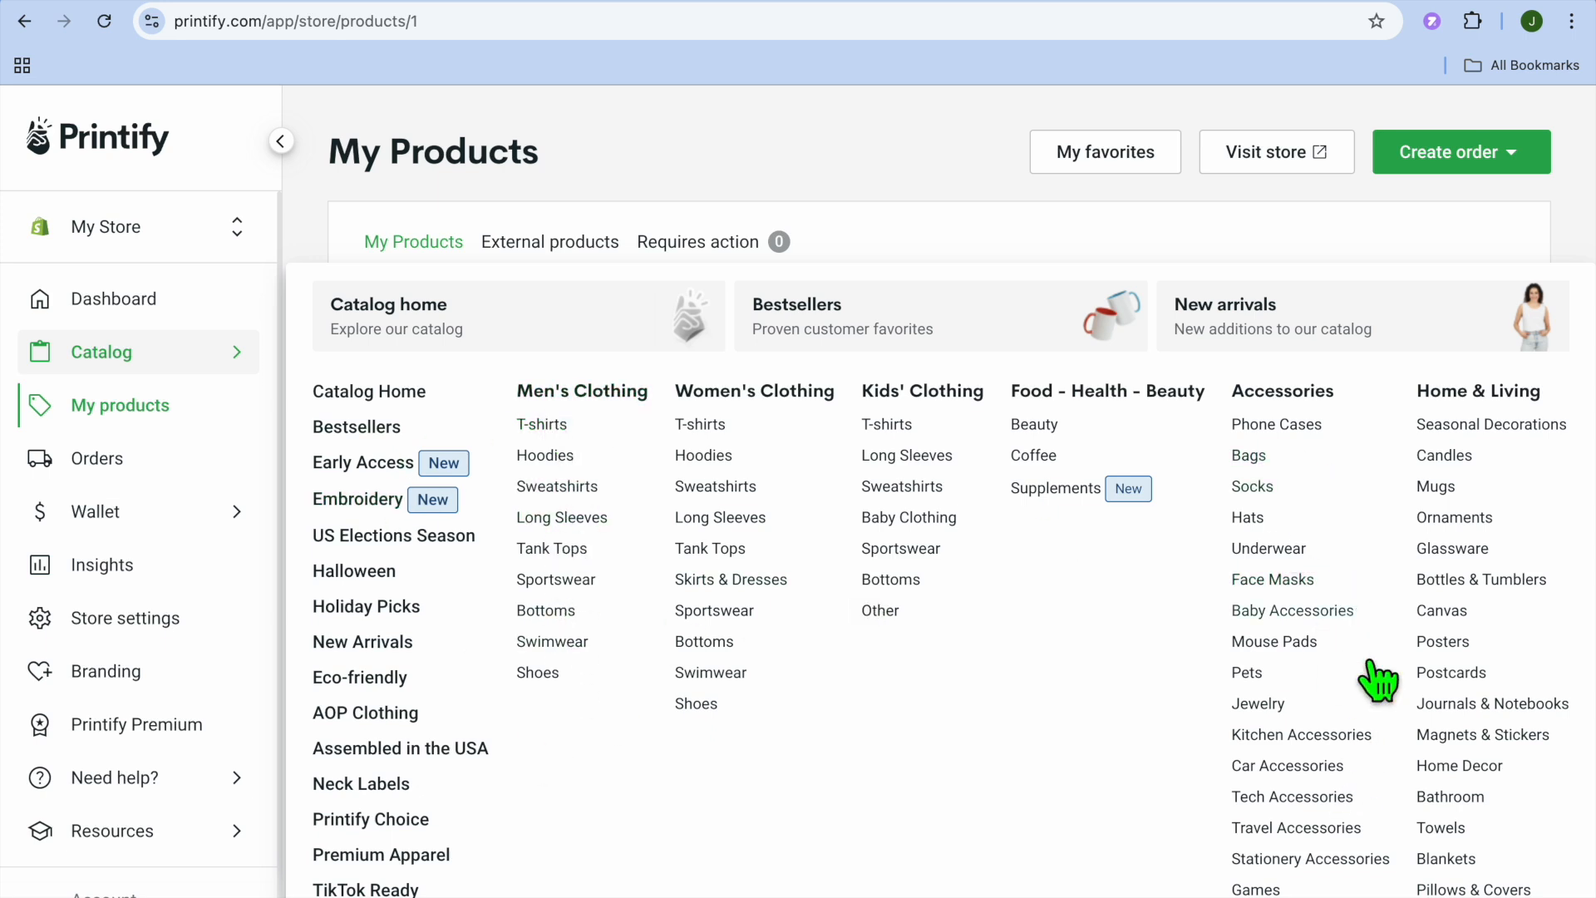
{"action": "left_click", "coordinate": [552, 425]}
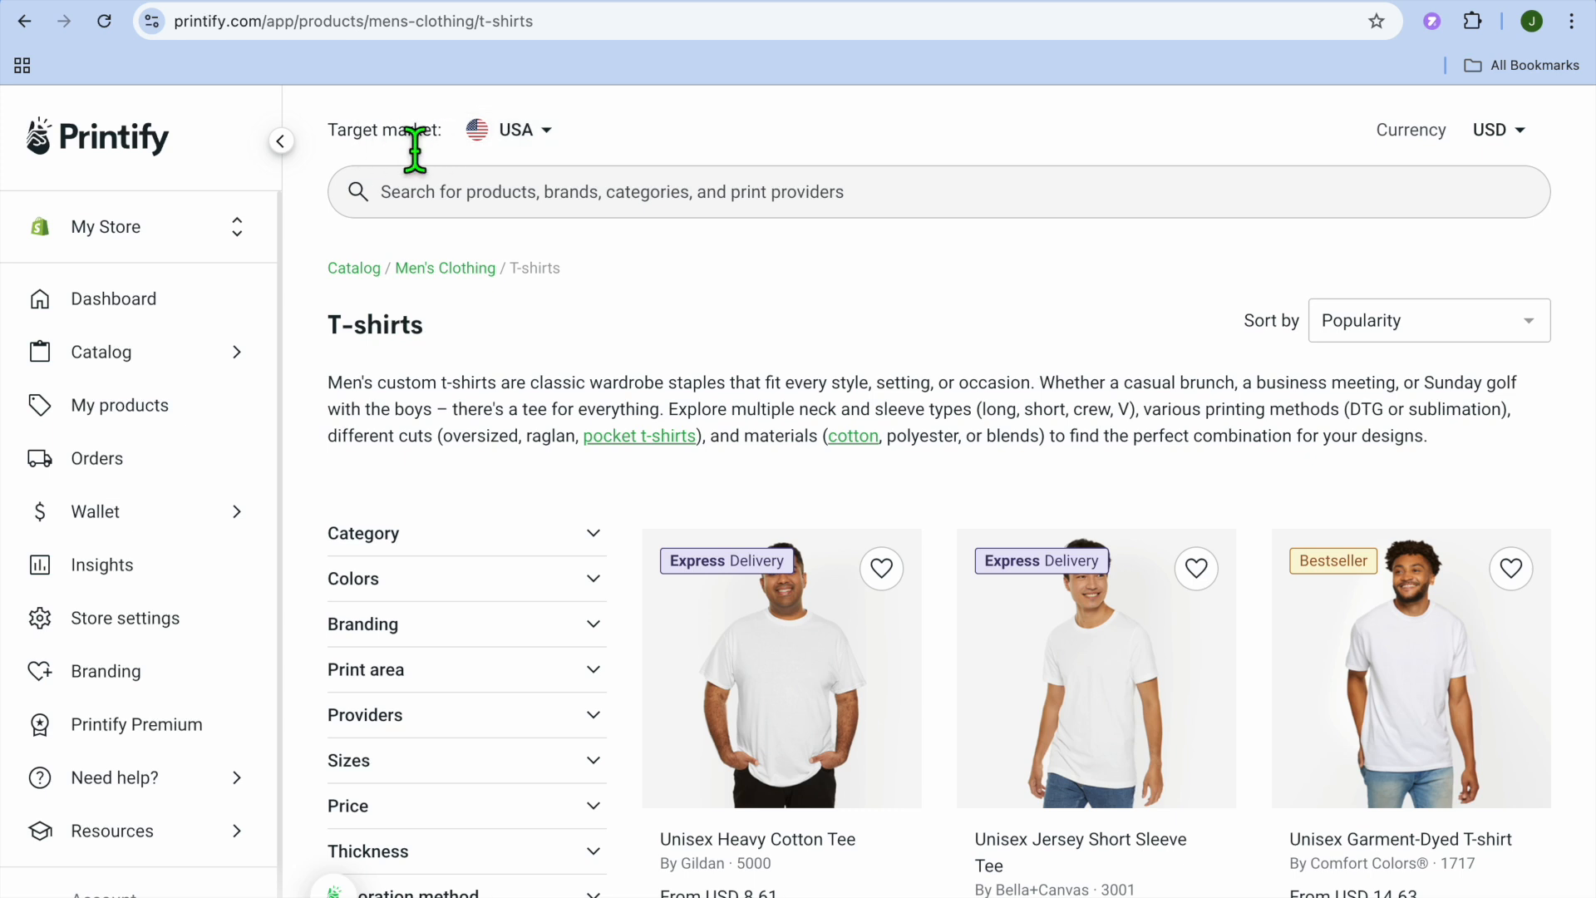
{"action": "left_click", "coordinate": [521, 137]}
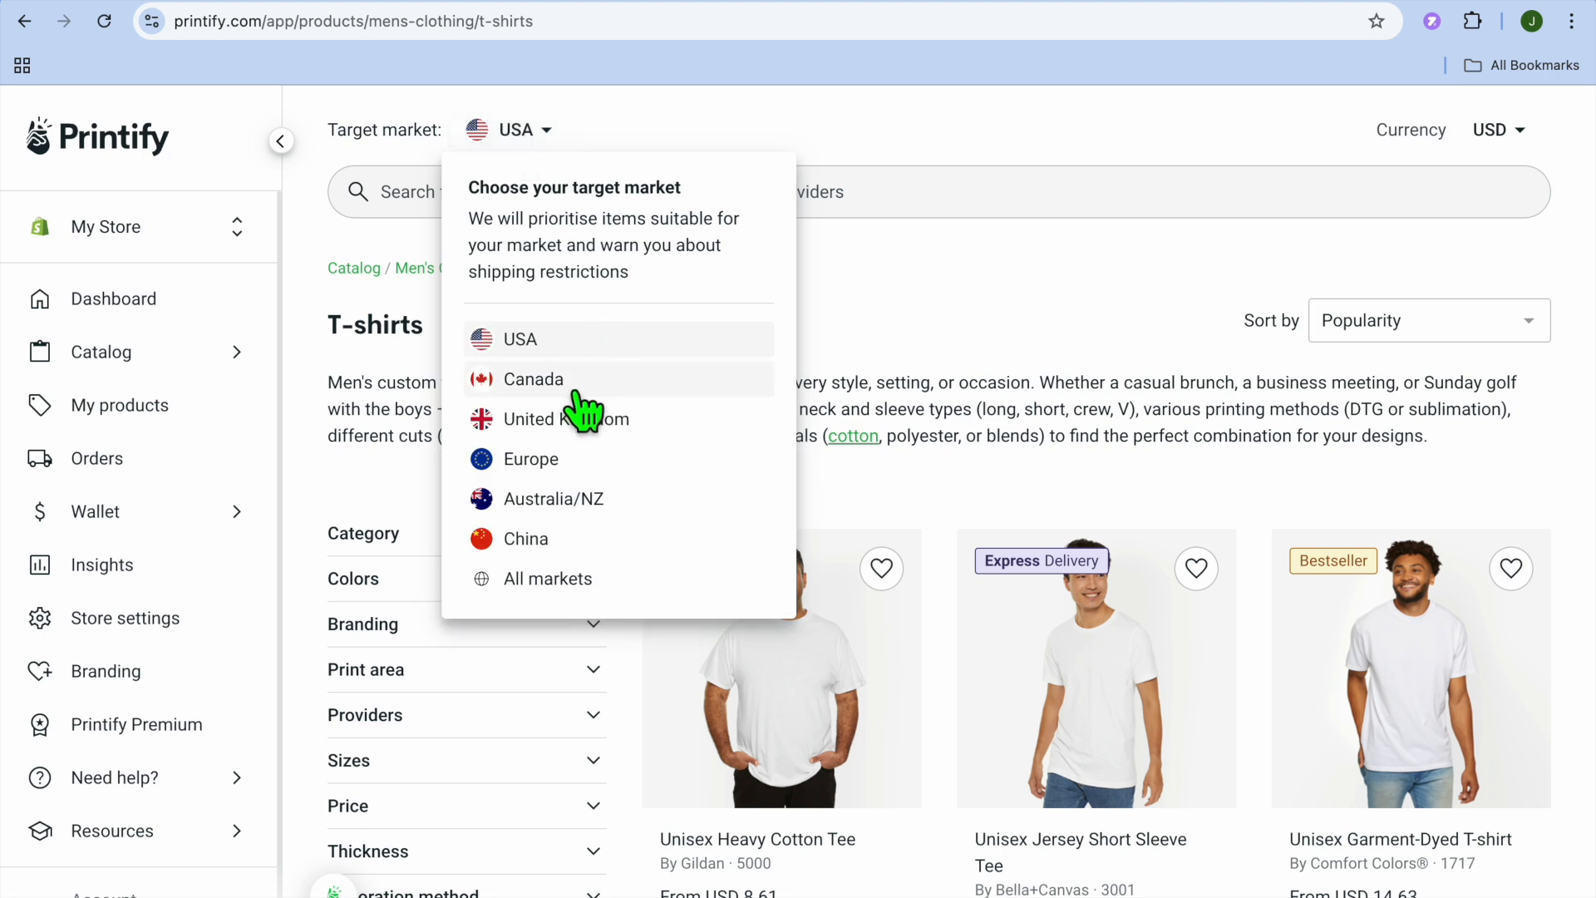
{"action": "left_click", "coordinate": [862, 280]}
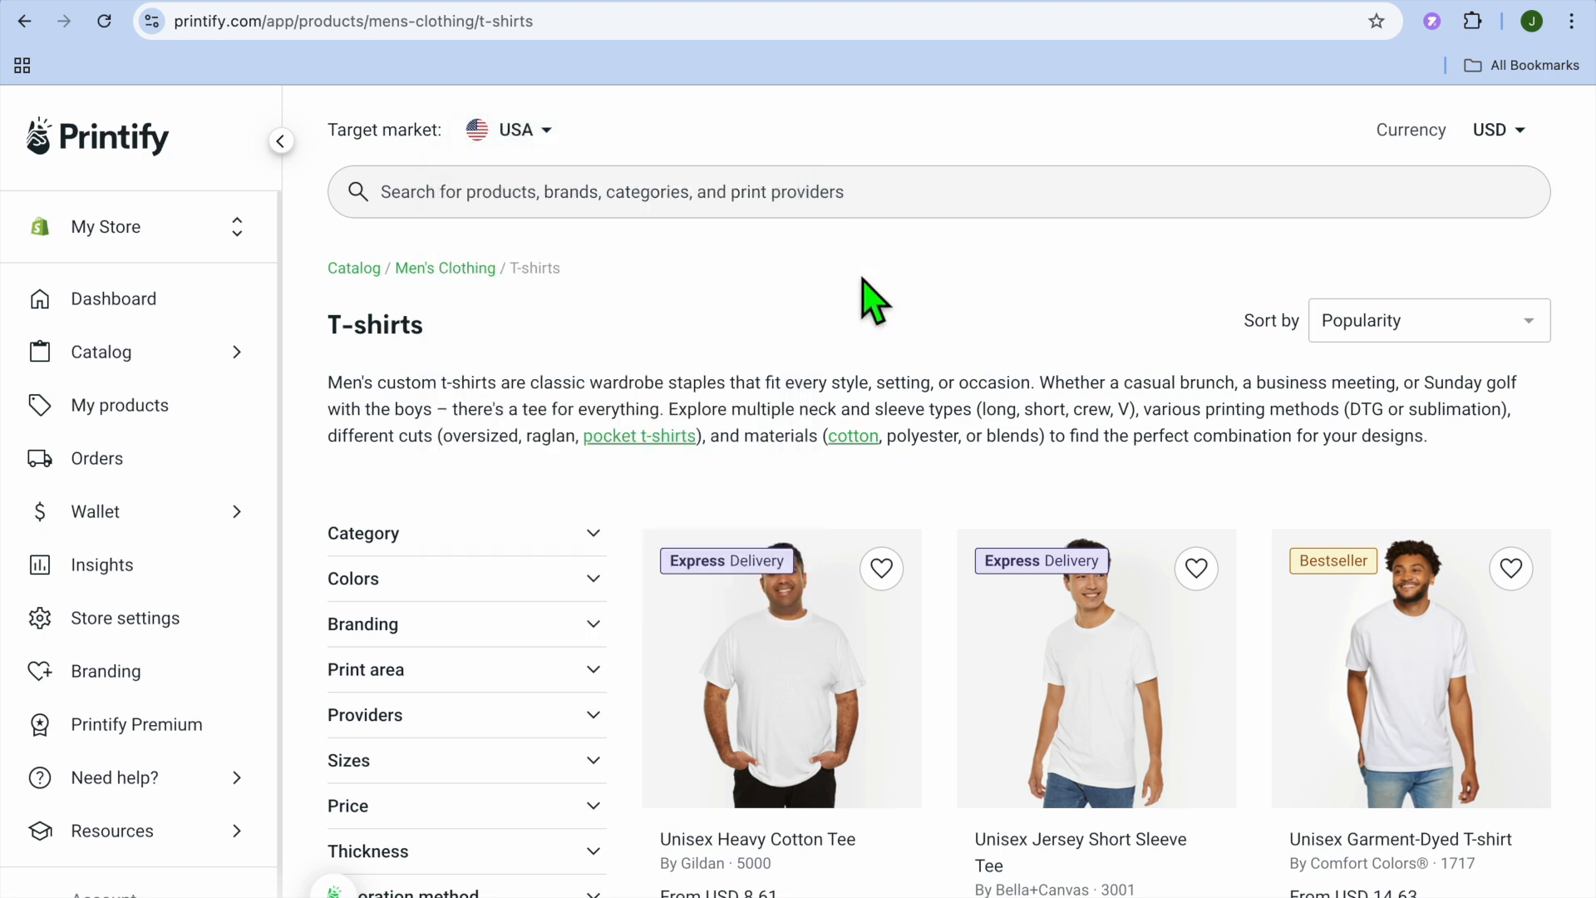
- Browse the men's T-shirts and compare their prices, sizes, colors and print providers
{"action": "scroll", "coordinate": [865, 301], "scroll_direction": "down", "scroll_amount": 3}
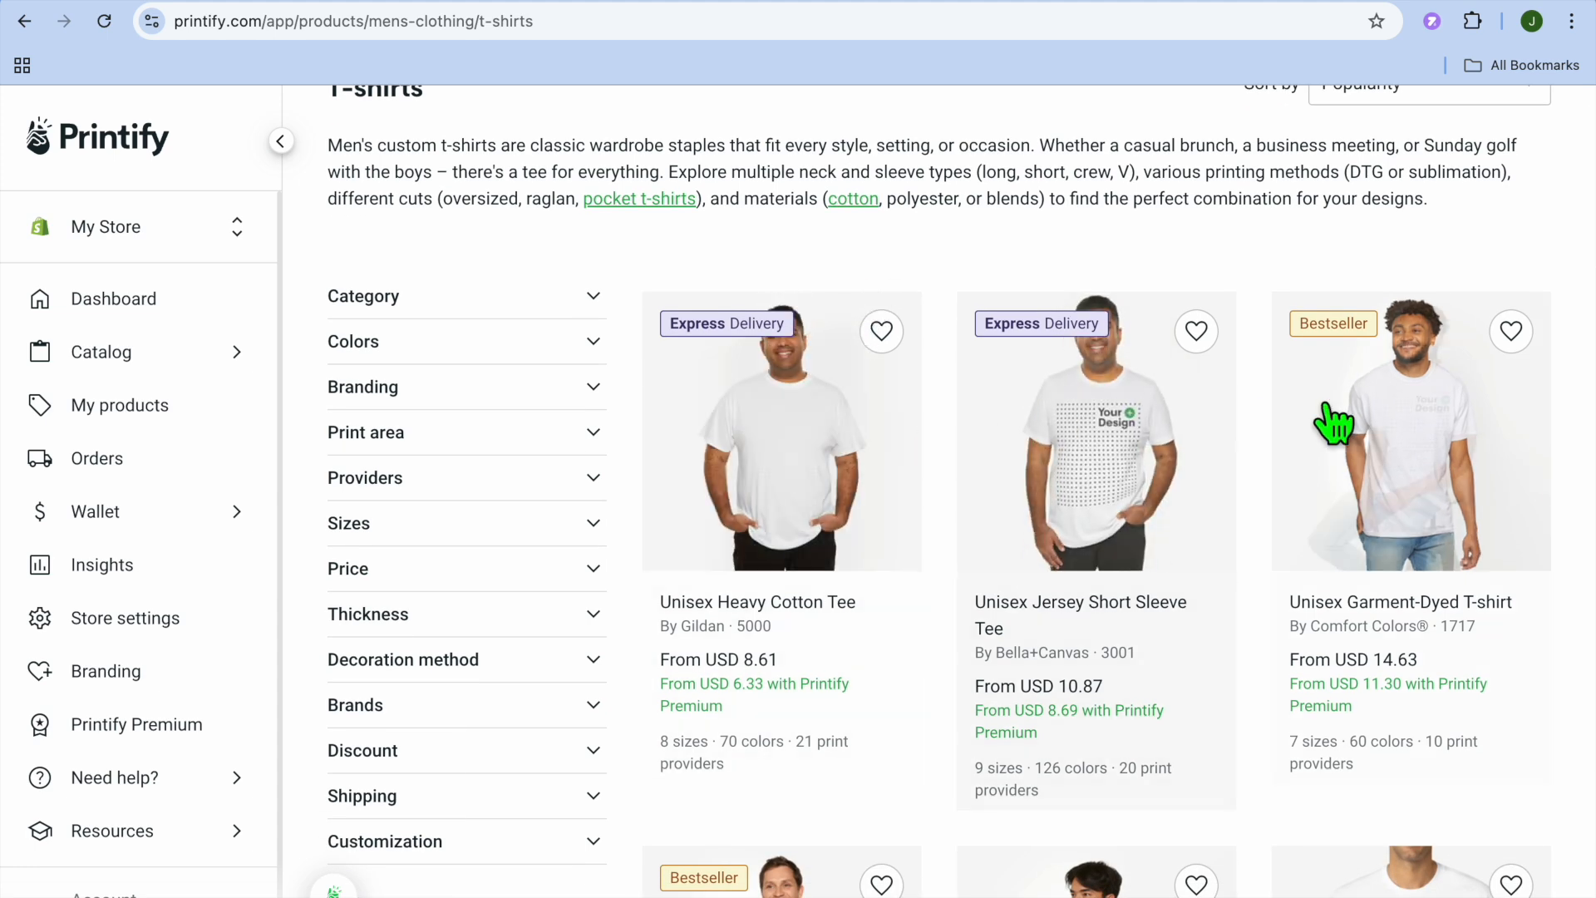
{"action": "scroll", "coordinate": [1010, 561], "scroll_direction": "down", "scroll_amount": 6}
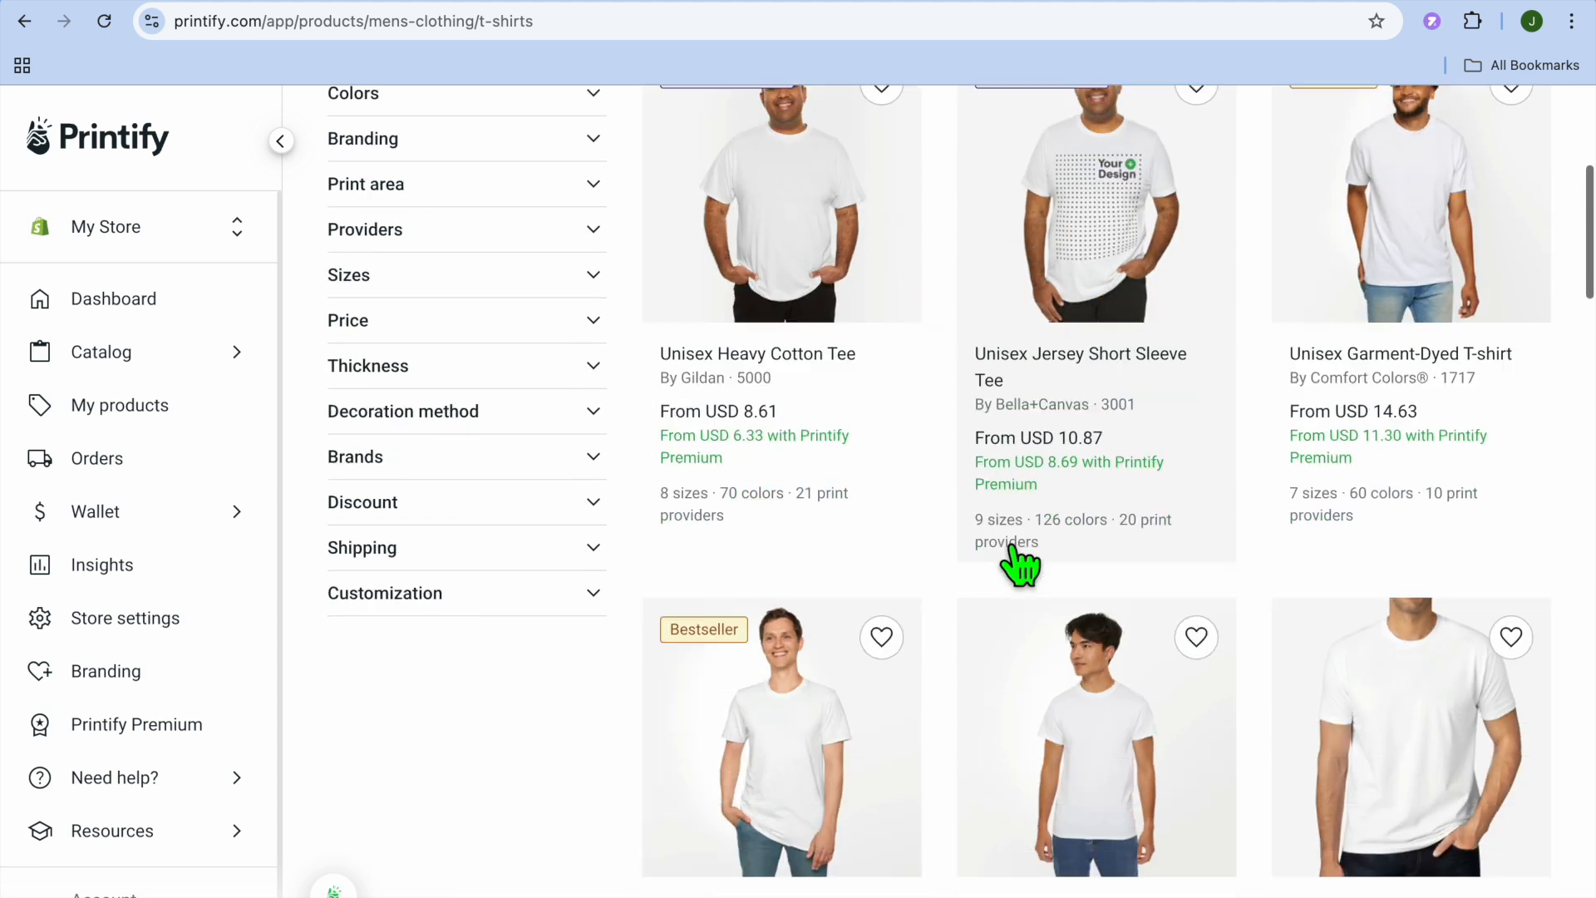
{"action": "scroll", "coordinate": [1018, 566], "scroll_direction": "up", "scroll_amount": 7}
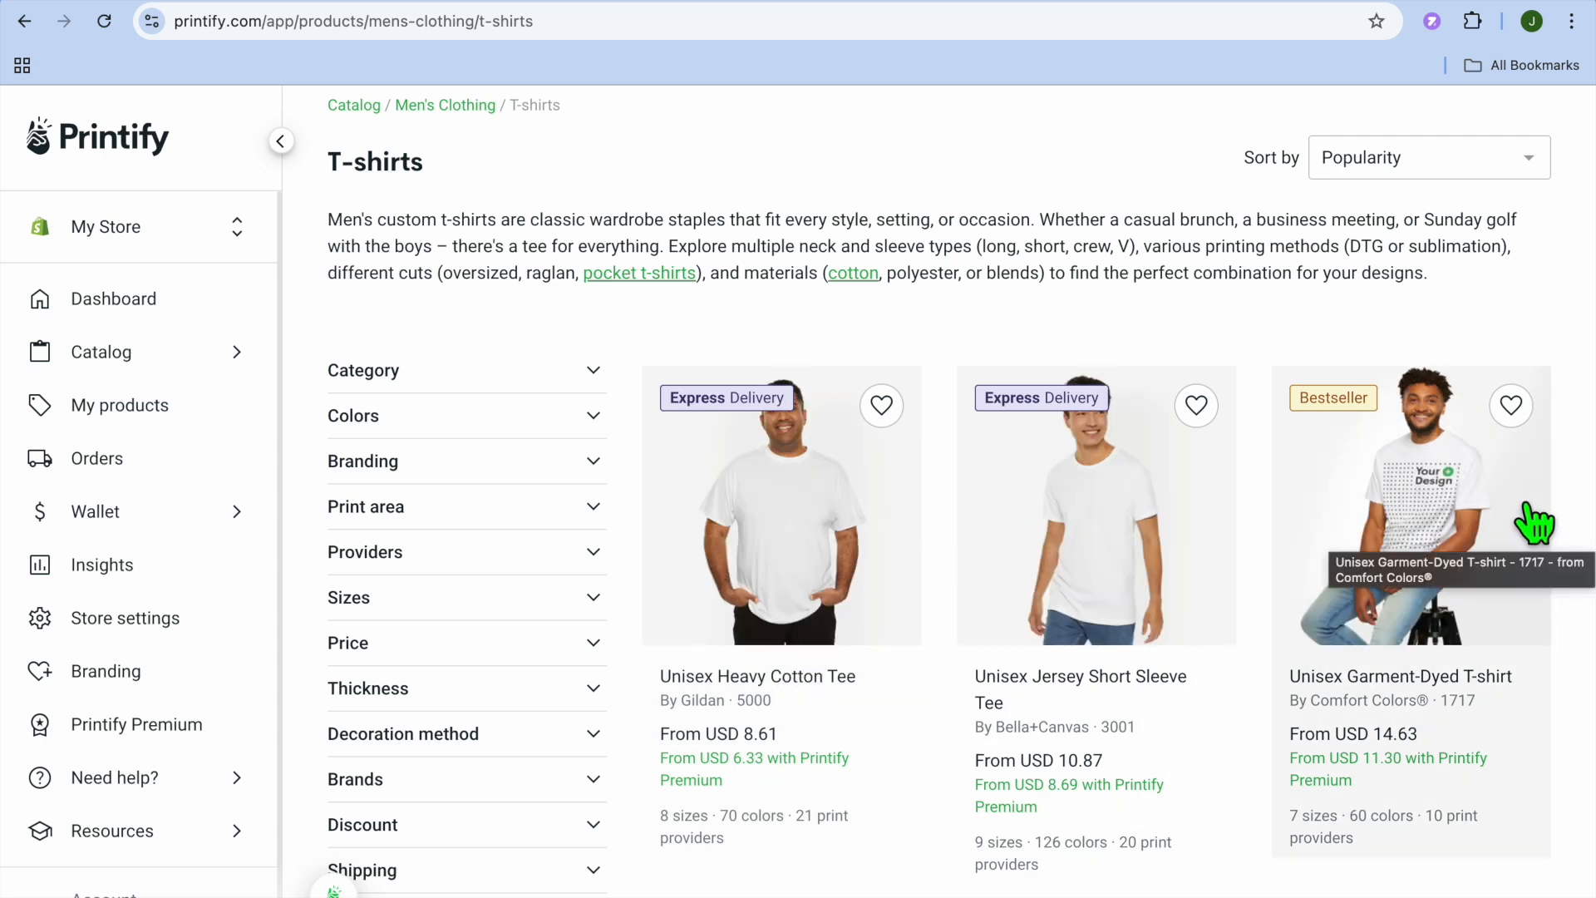
{"action": "scroll", "coordinate": [1533, 521], "scroll_direction": "down", "scroll_amount": 1}
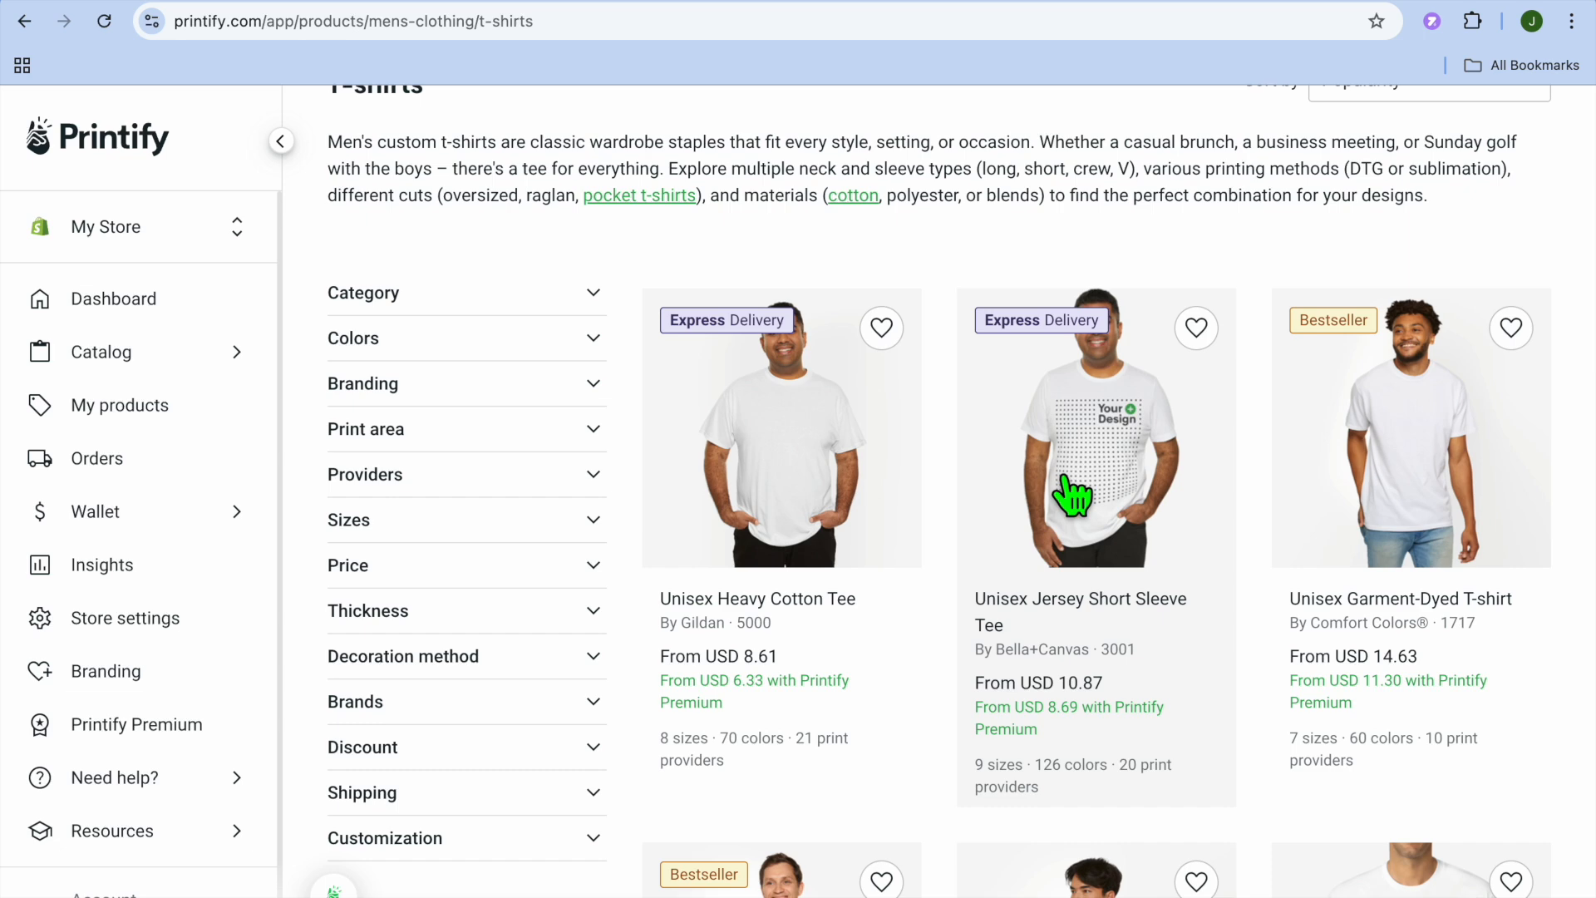
{"action": "scroll", "coordinate": [1035, 453], "scroll_direction": "down", "scroll_amount": 1}
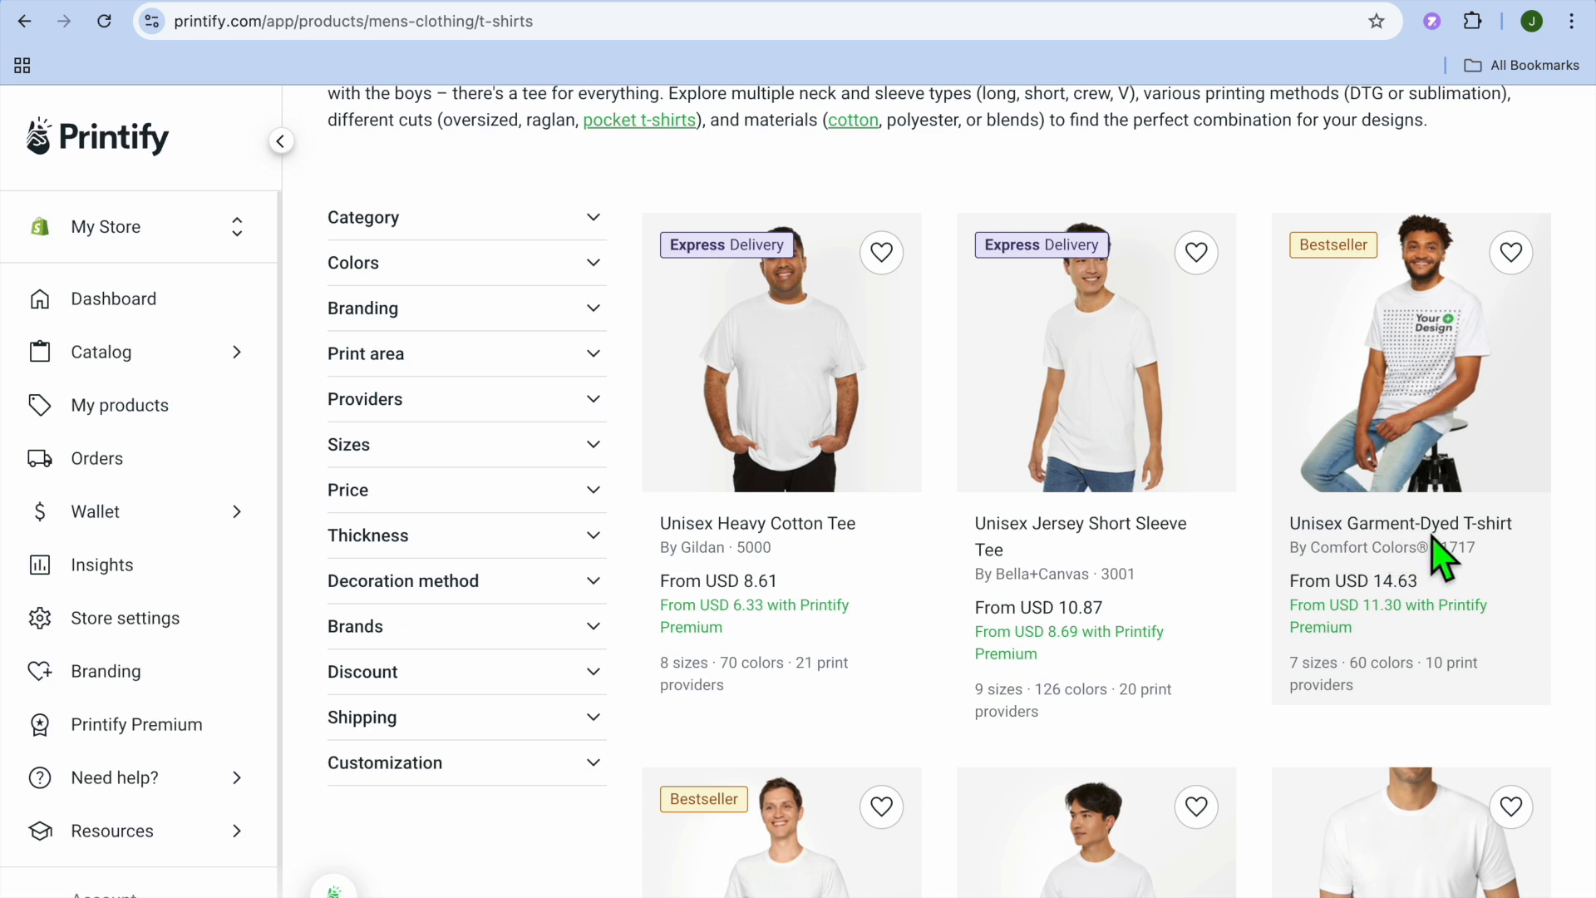
{"action": "scroll", "coordinate": [1502, 548], "scroll_direction": "down", "scroll_amount": 2}
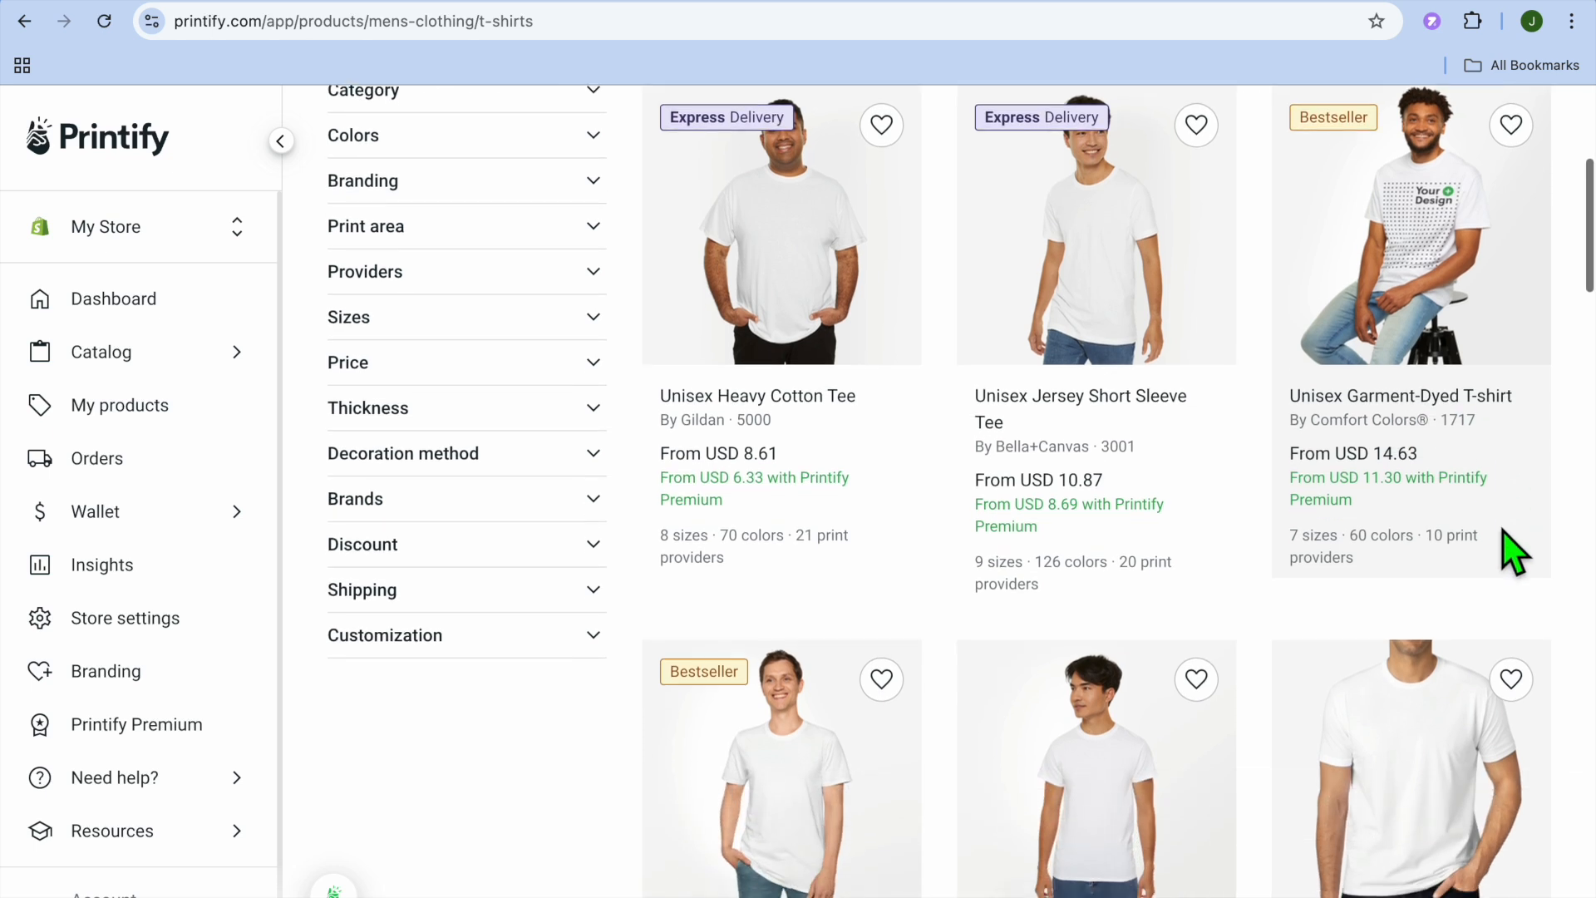
{"action": "scroll", "coordinate": [1415, 452], "scroll_direction": "down", "scroll_amount": 1}
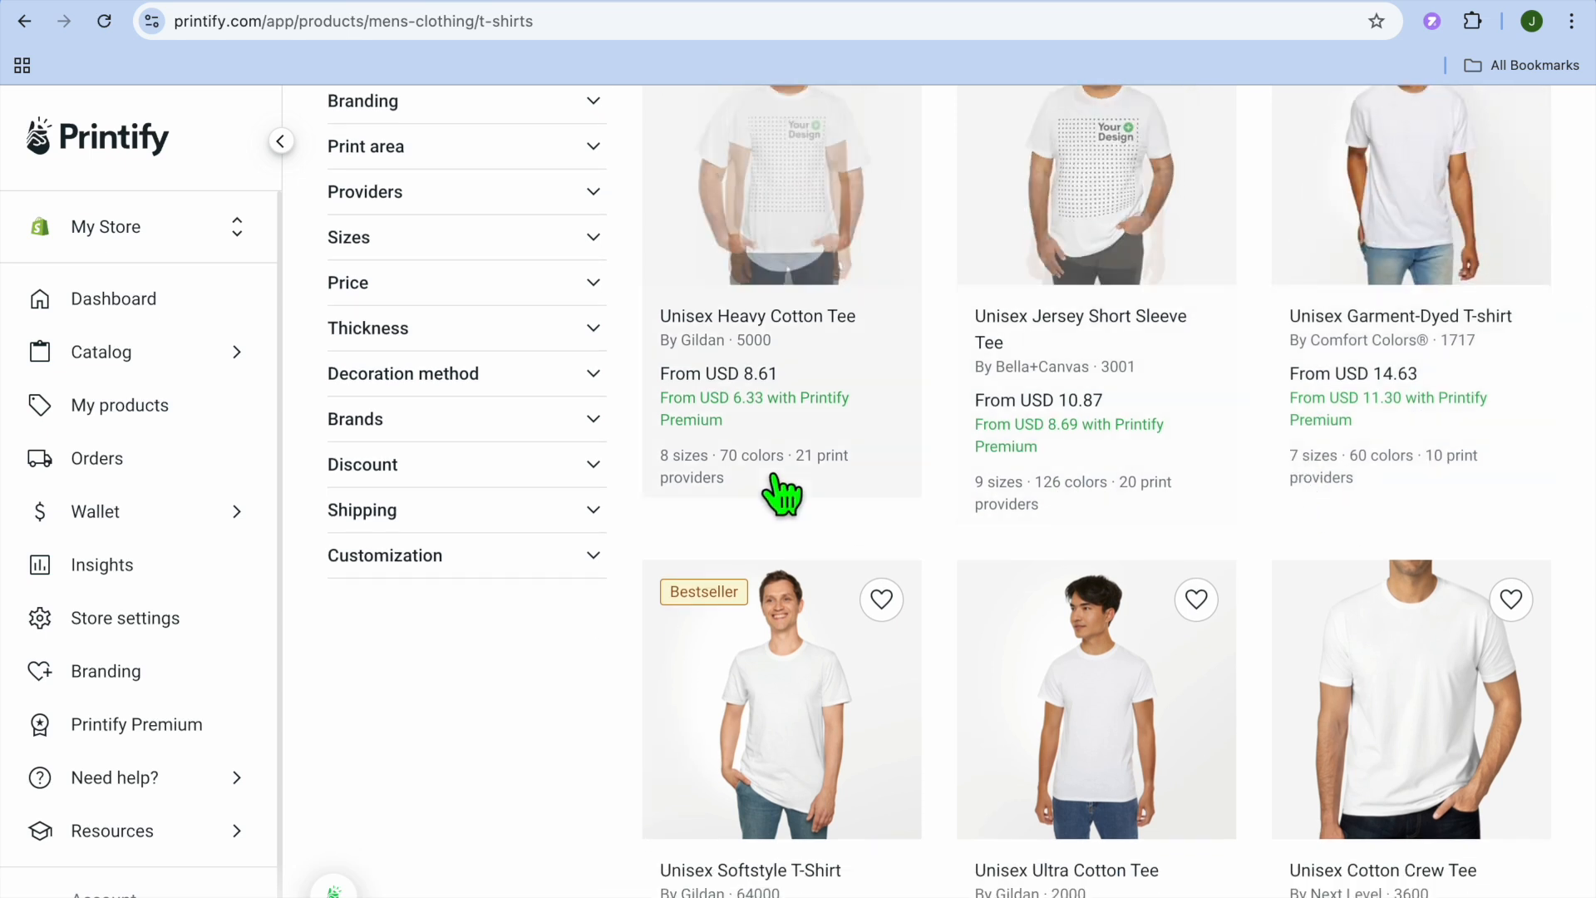
{"action": "scroll", "coordinate": [1087, 513], "scroll_direction": "down", "scroll_amount": 3}
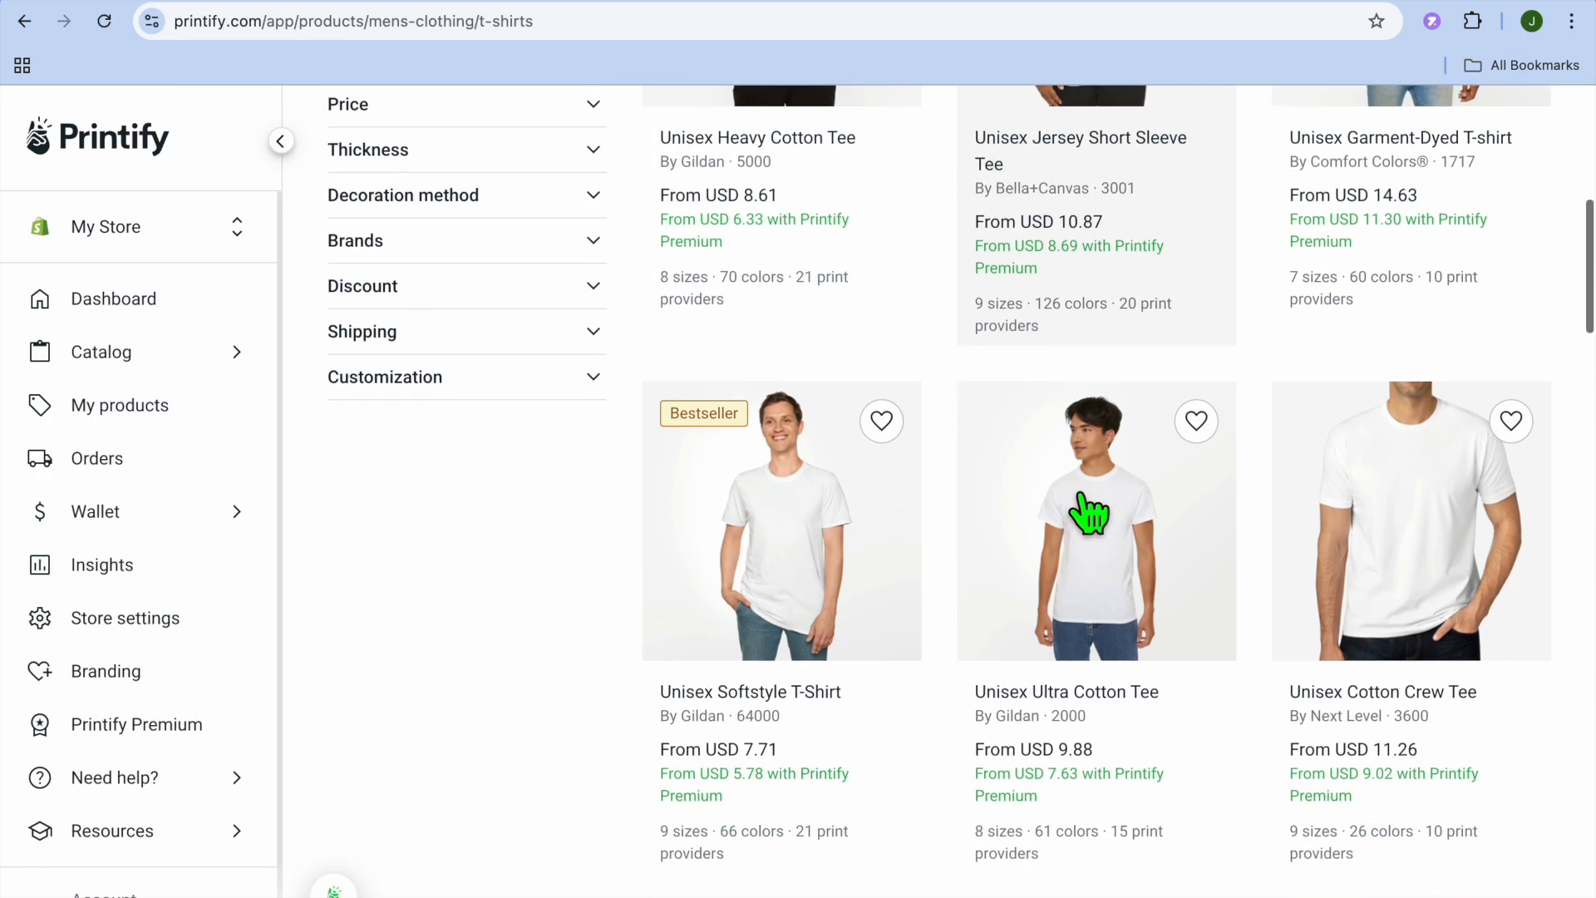
{"action": "scroll", "coordinate": [1087, 511], "scroll_direction": "up", "scroll_amount": 8}
{"action": "scroll", "coordinate": [1087, 512], "scroll_direction": "down", "scroll_amount": 12}
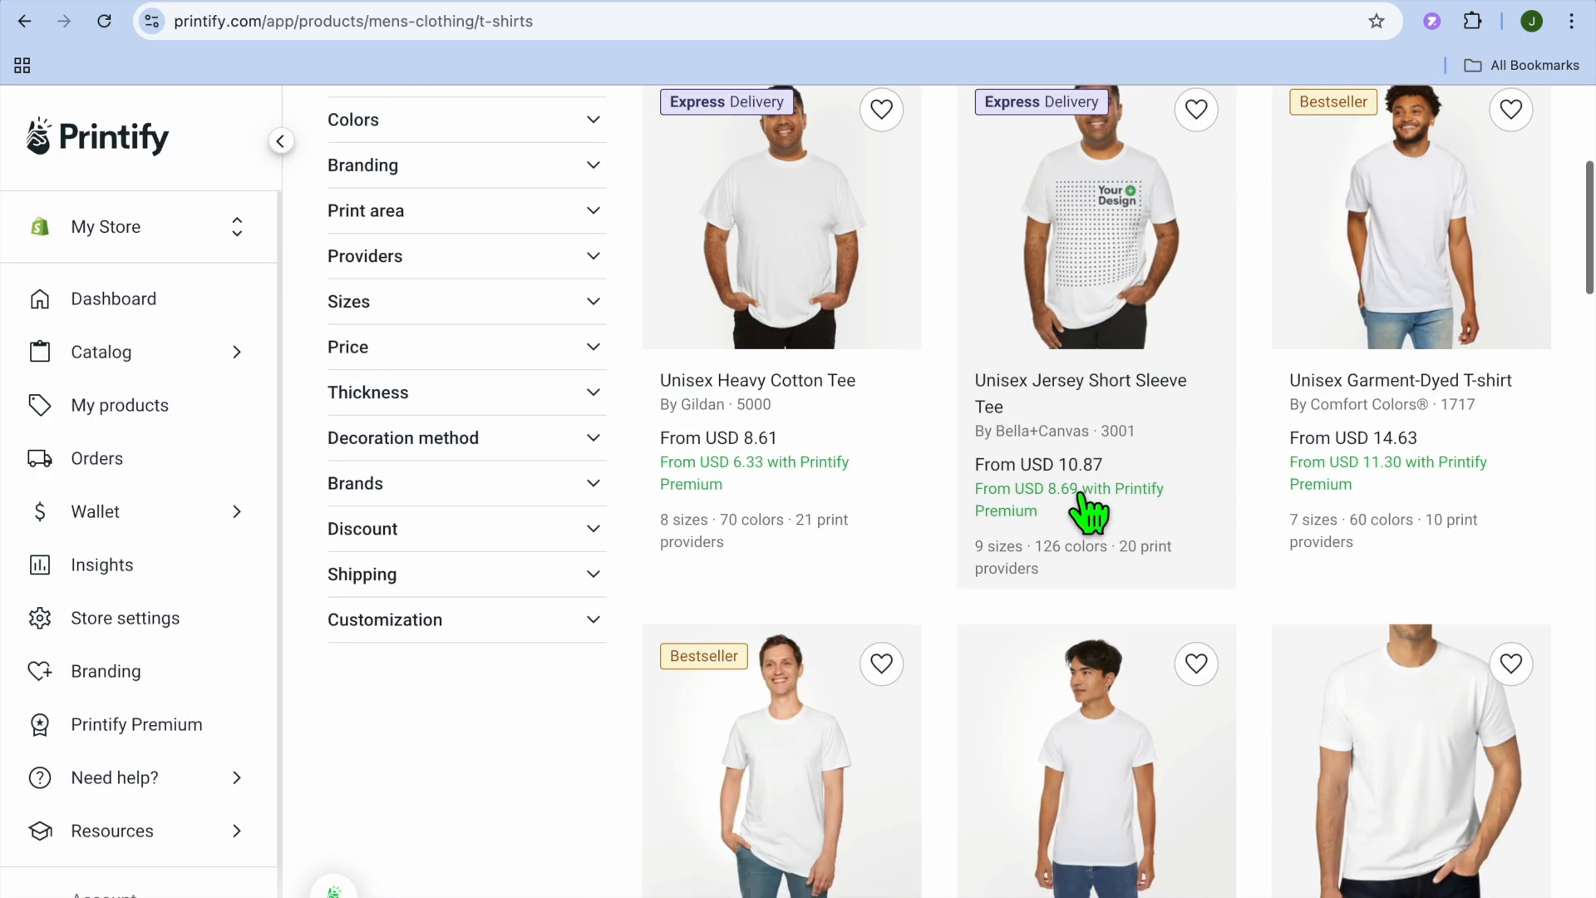
{"action": "scroll", "coordinate": [1089, 513], "scroll_direction": "up", "scroll_amount": 10}
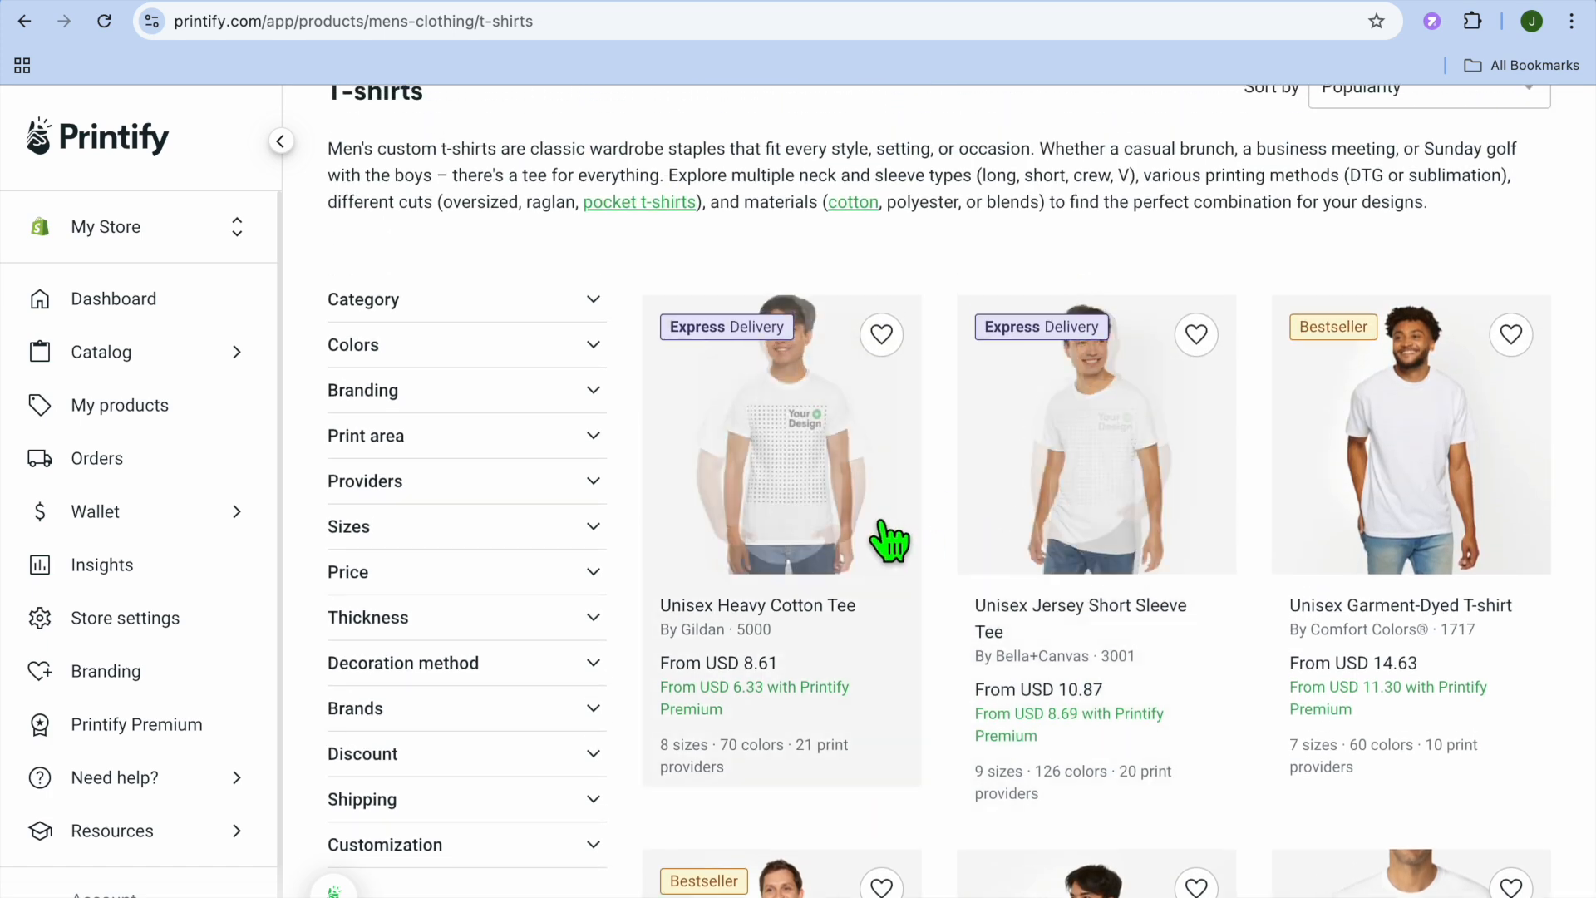
- Choose the Unisex Heavy Cotton Tee by Gildan and start designing it with Printify Choice
{"action": "left_click", "coordinate": [805, 501]}
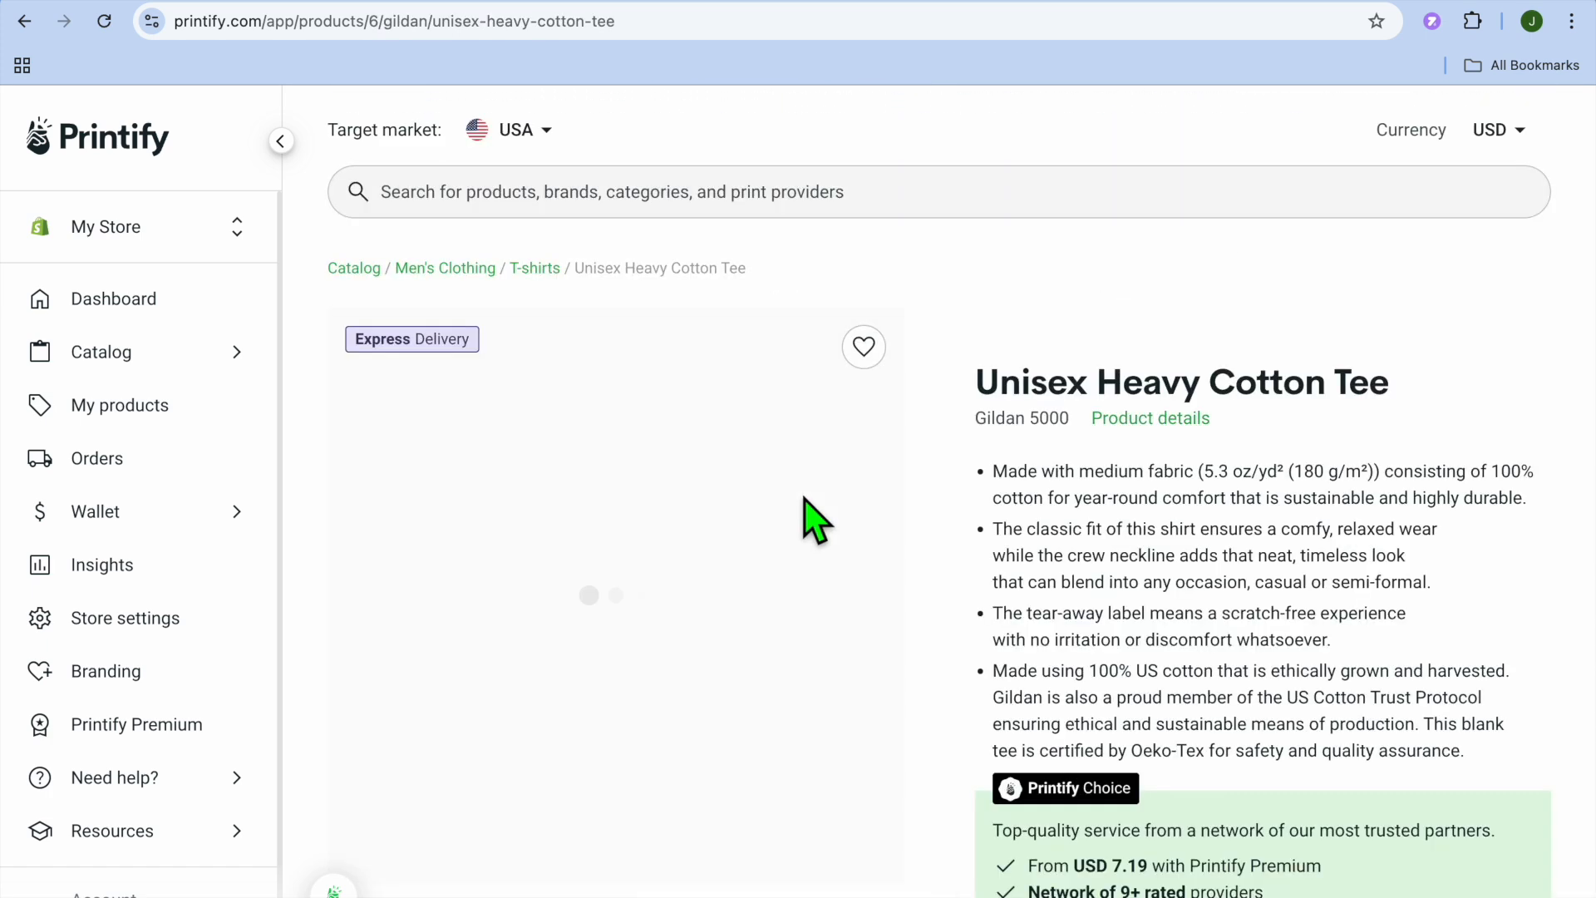
{"action": "scroll", "coordinate": [810, 520], "scroll_direction": "down", "scroll_amount": 5}
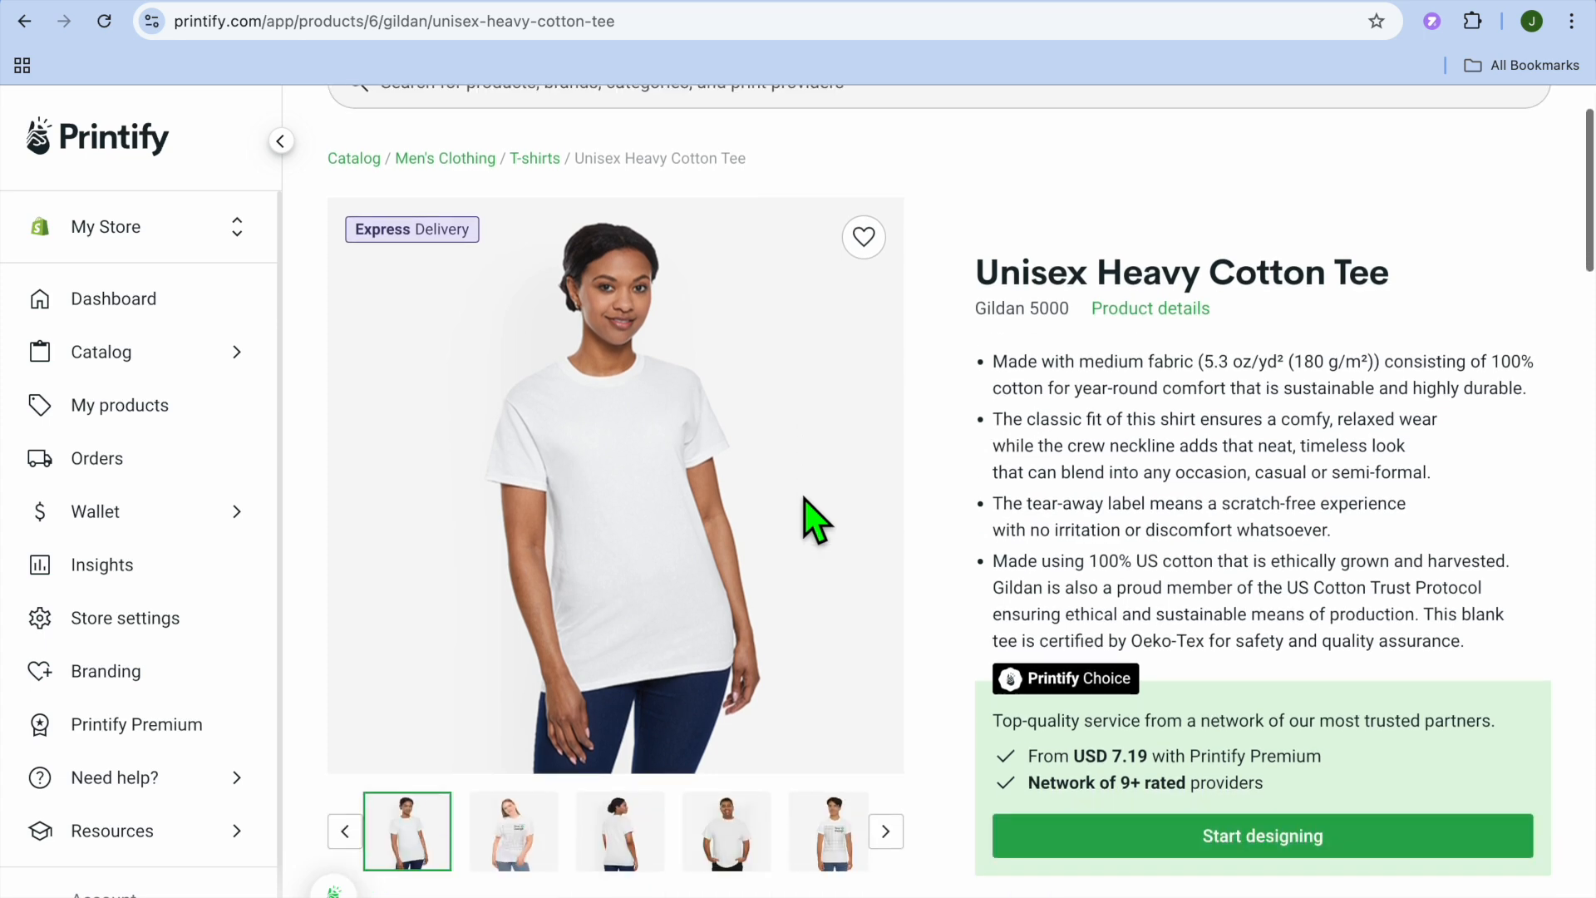
{"action": "left_click", "coordinate": [1064, 567]}
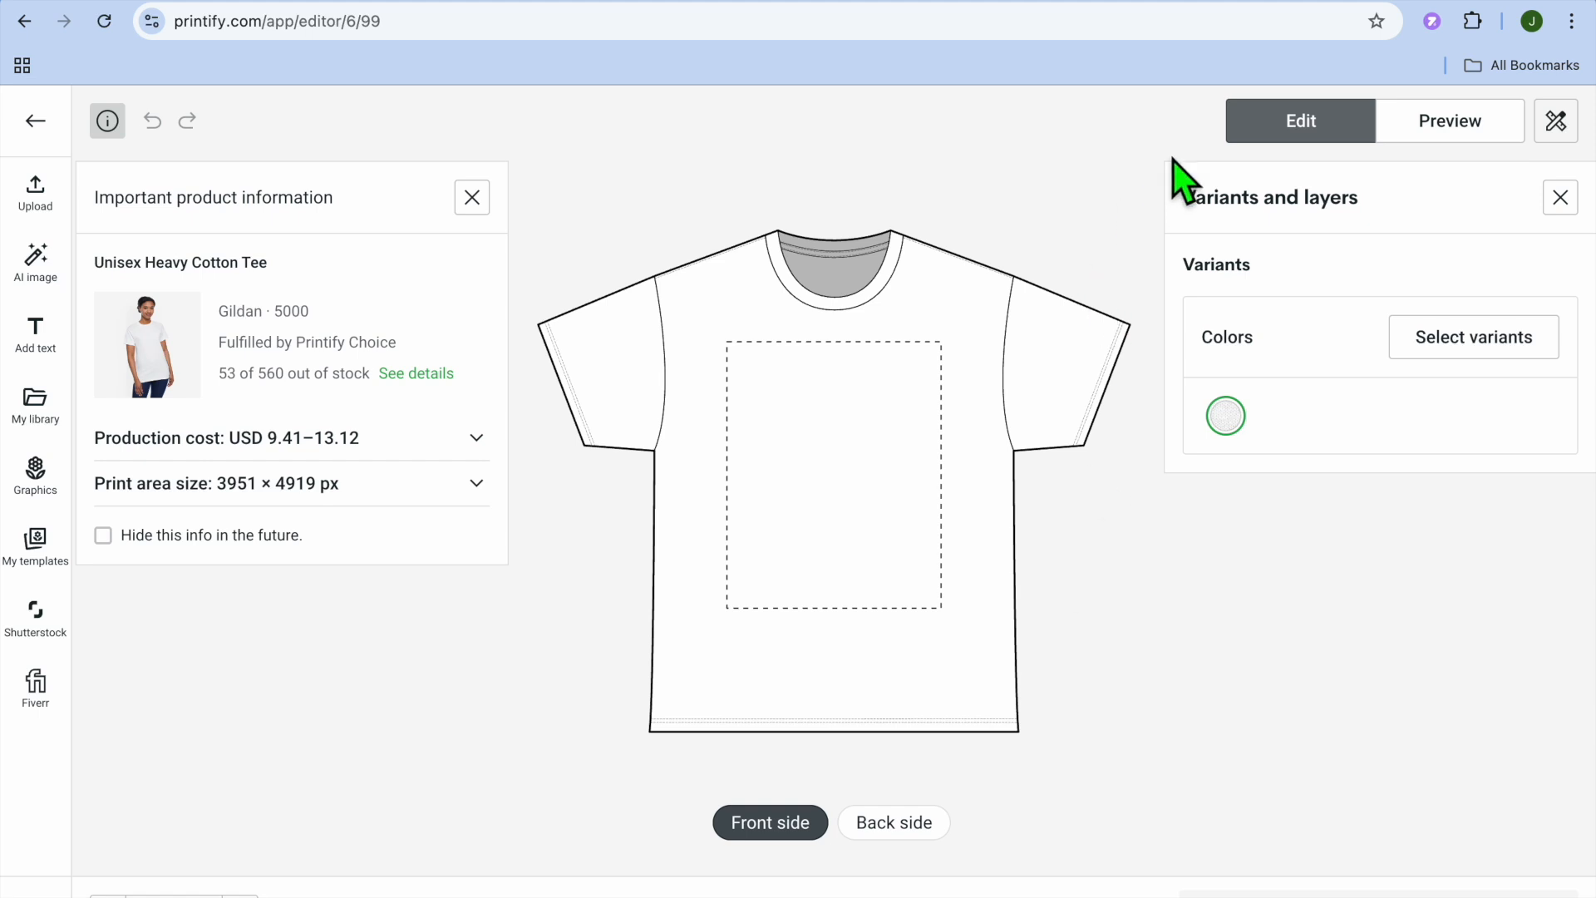
- Switch to Canva, search for TSHIRT and show all matching Canva templates
{"action": "left_click", "coordinate": [1399, 0]}
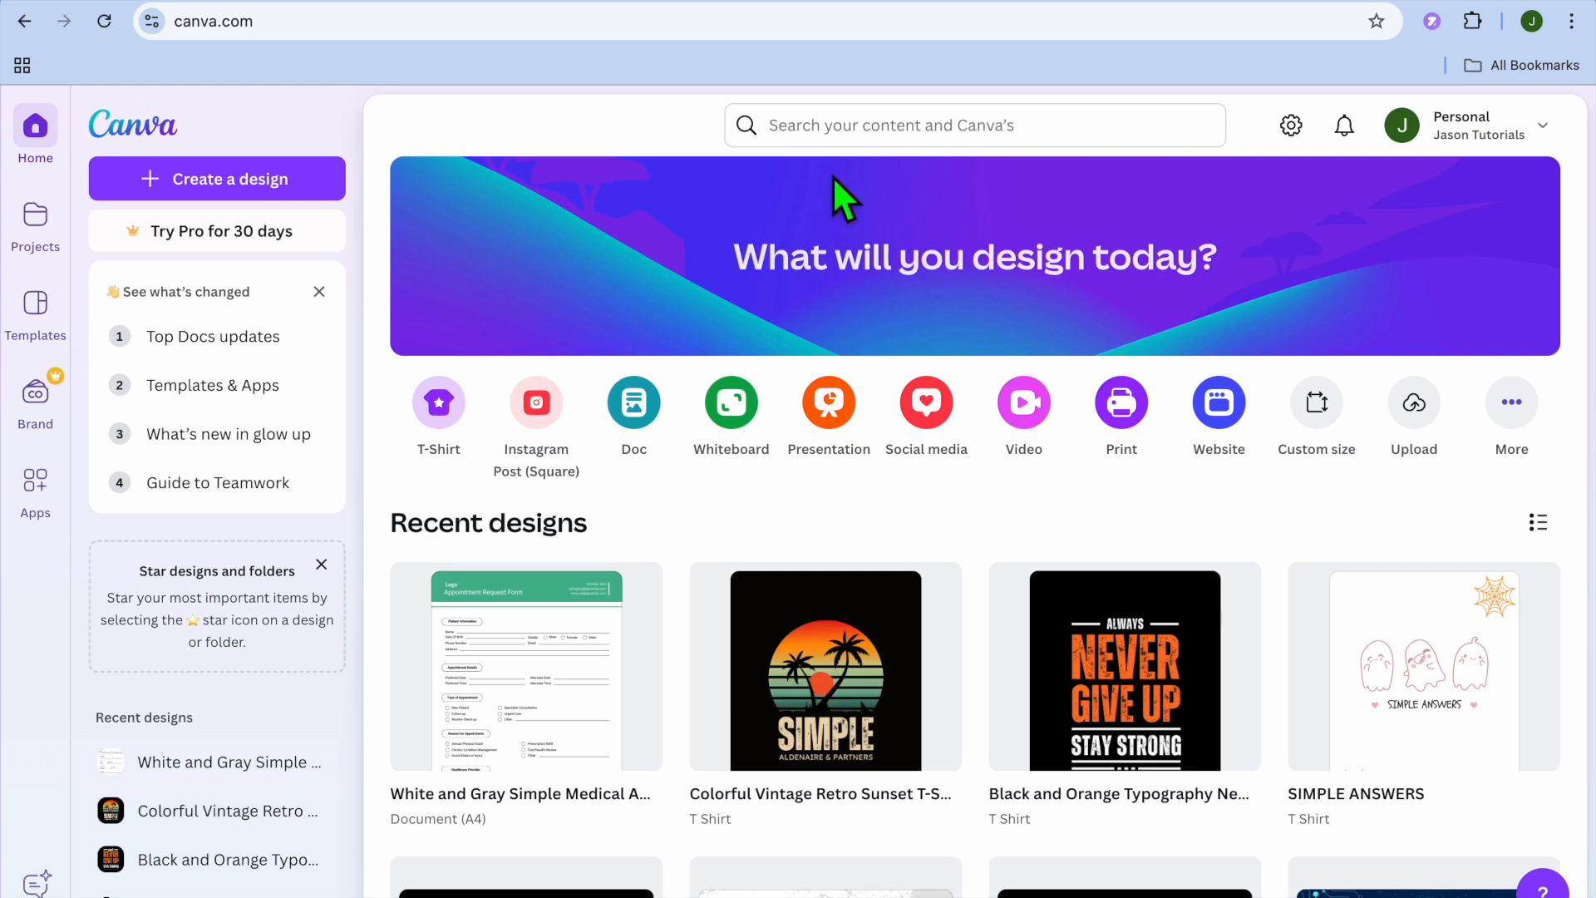
{"action": "left_click", "coordinate": [817, 133]}
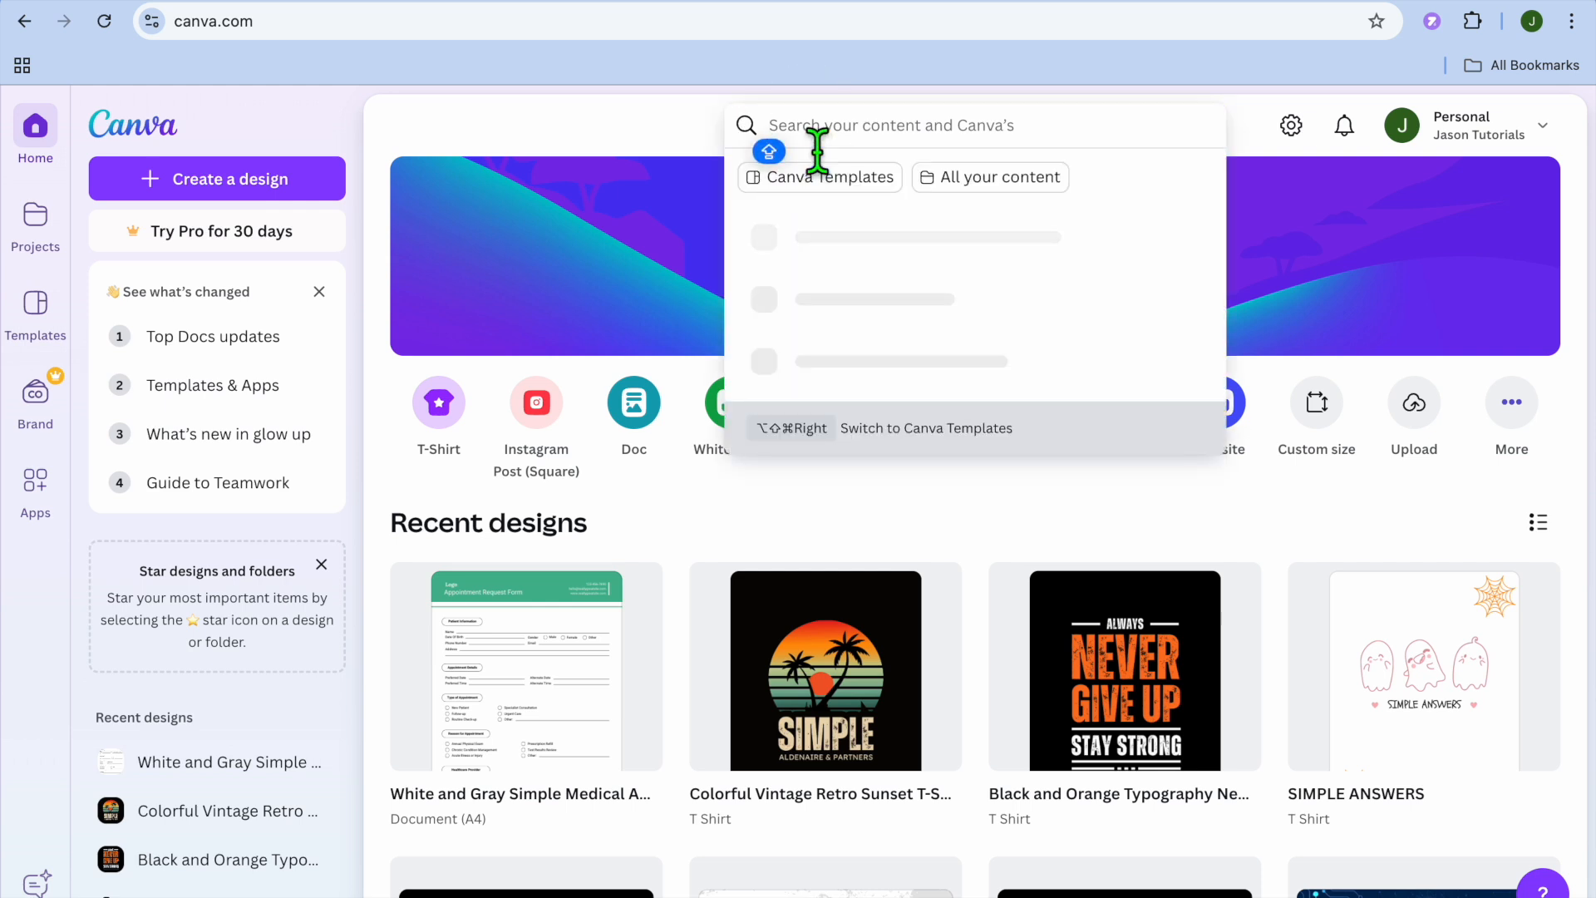
{"action": "type", "text": "TS"}
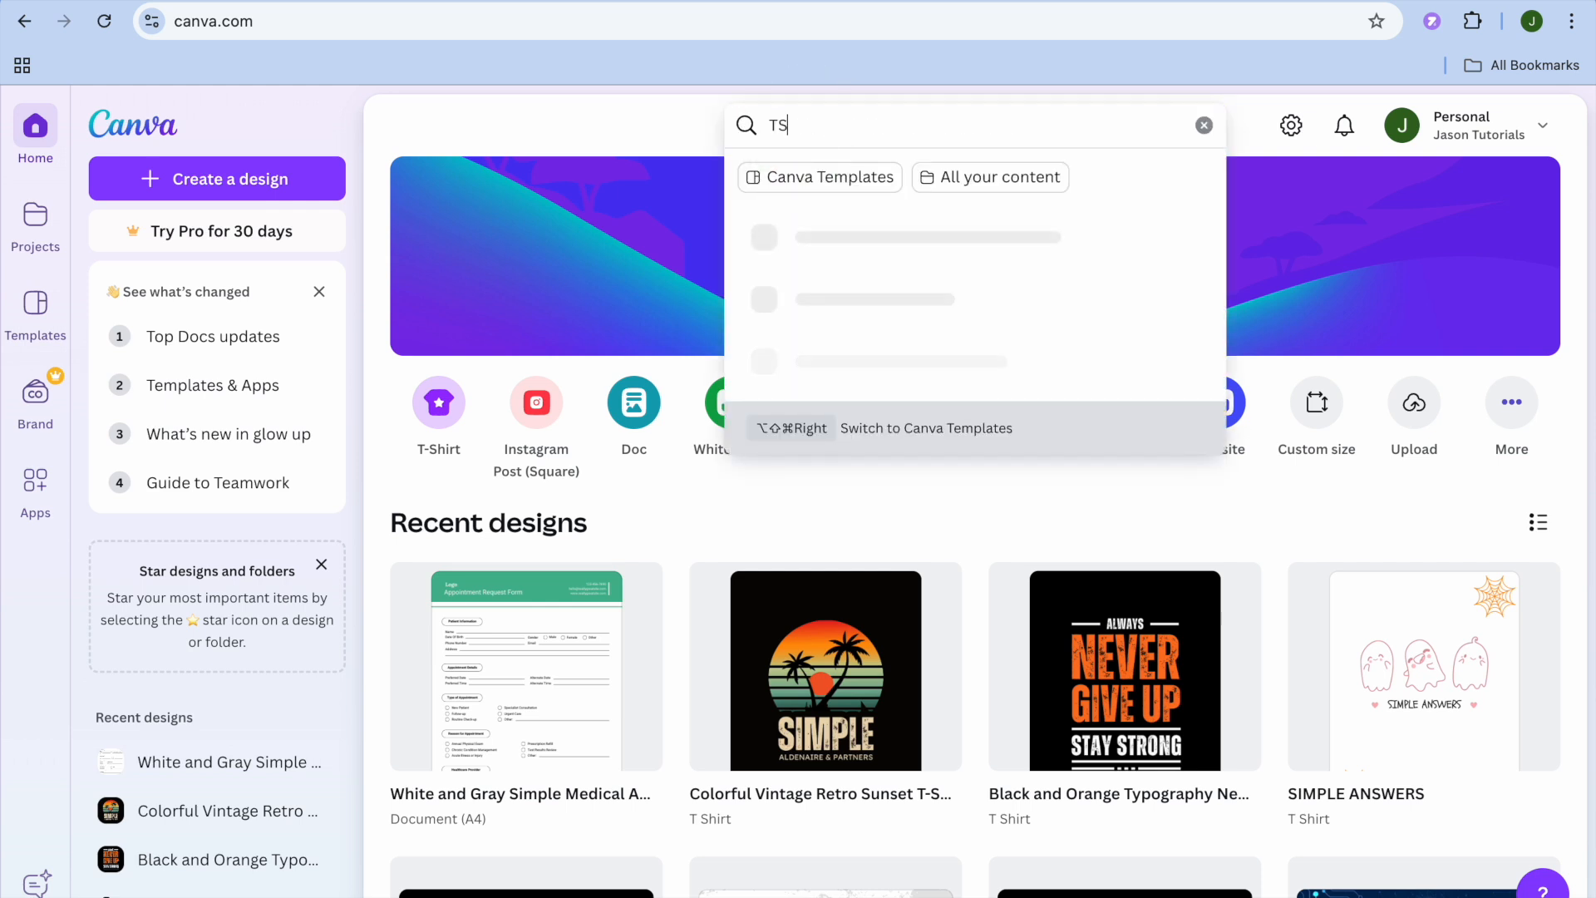
{"action": "type", "text": "HIRT"}
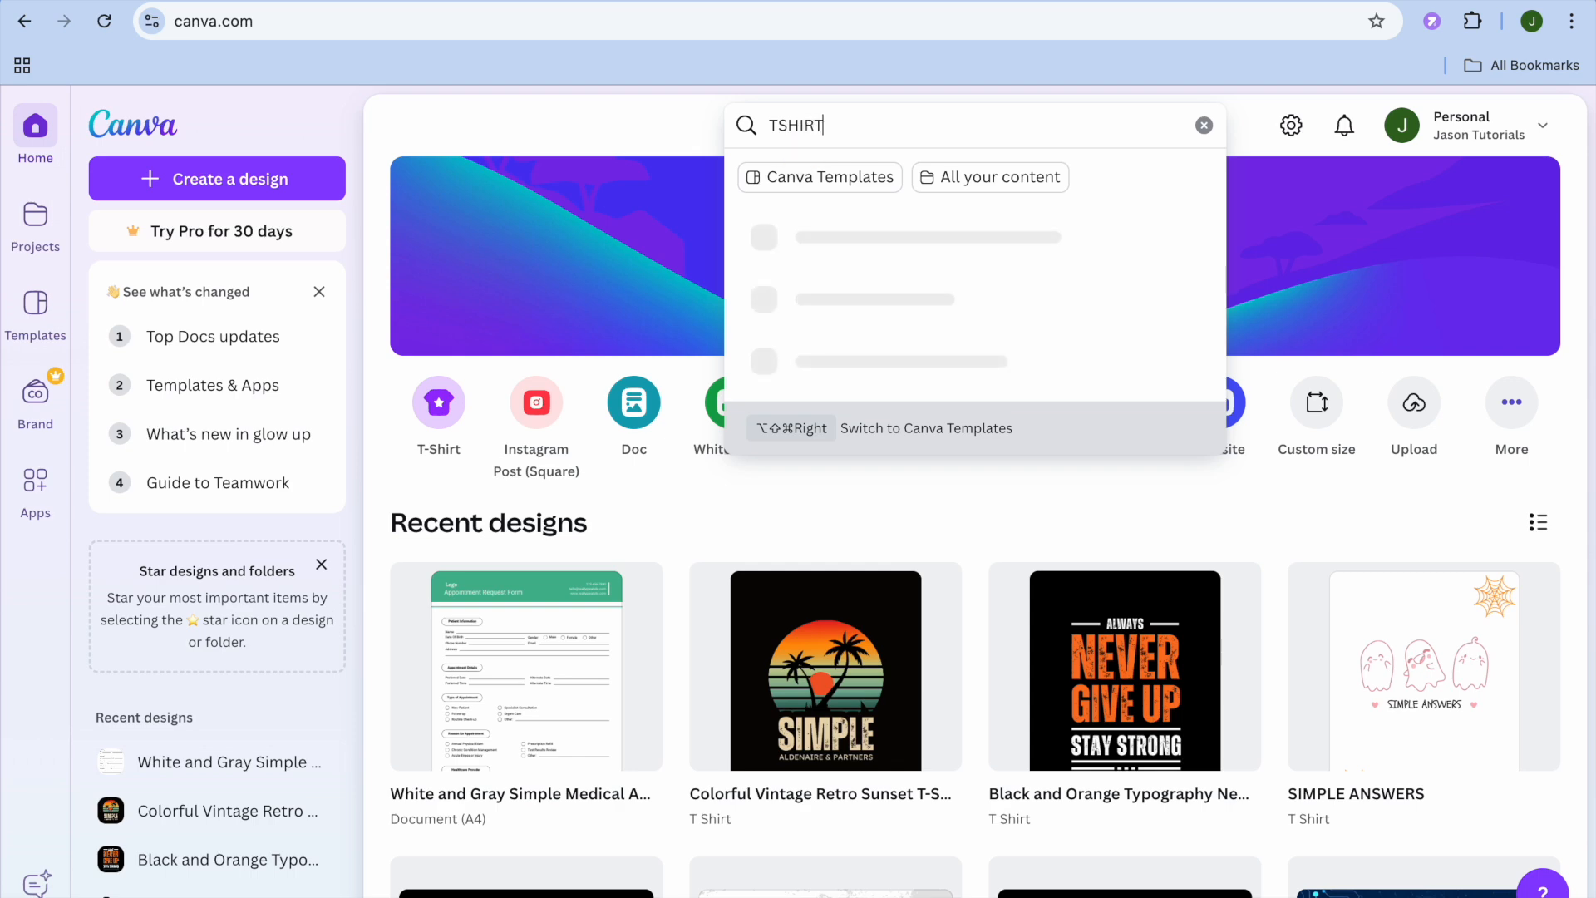
{"action": "key", "text": "Return"}
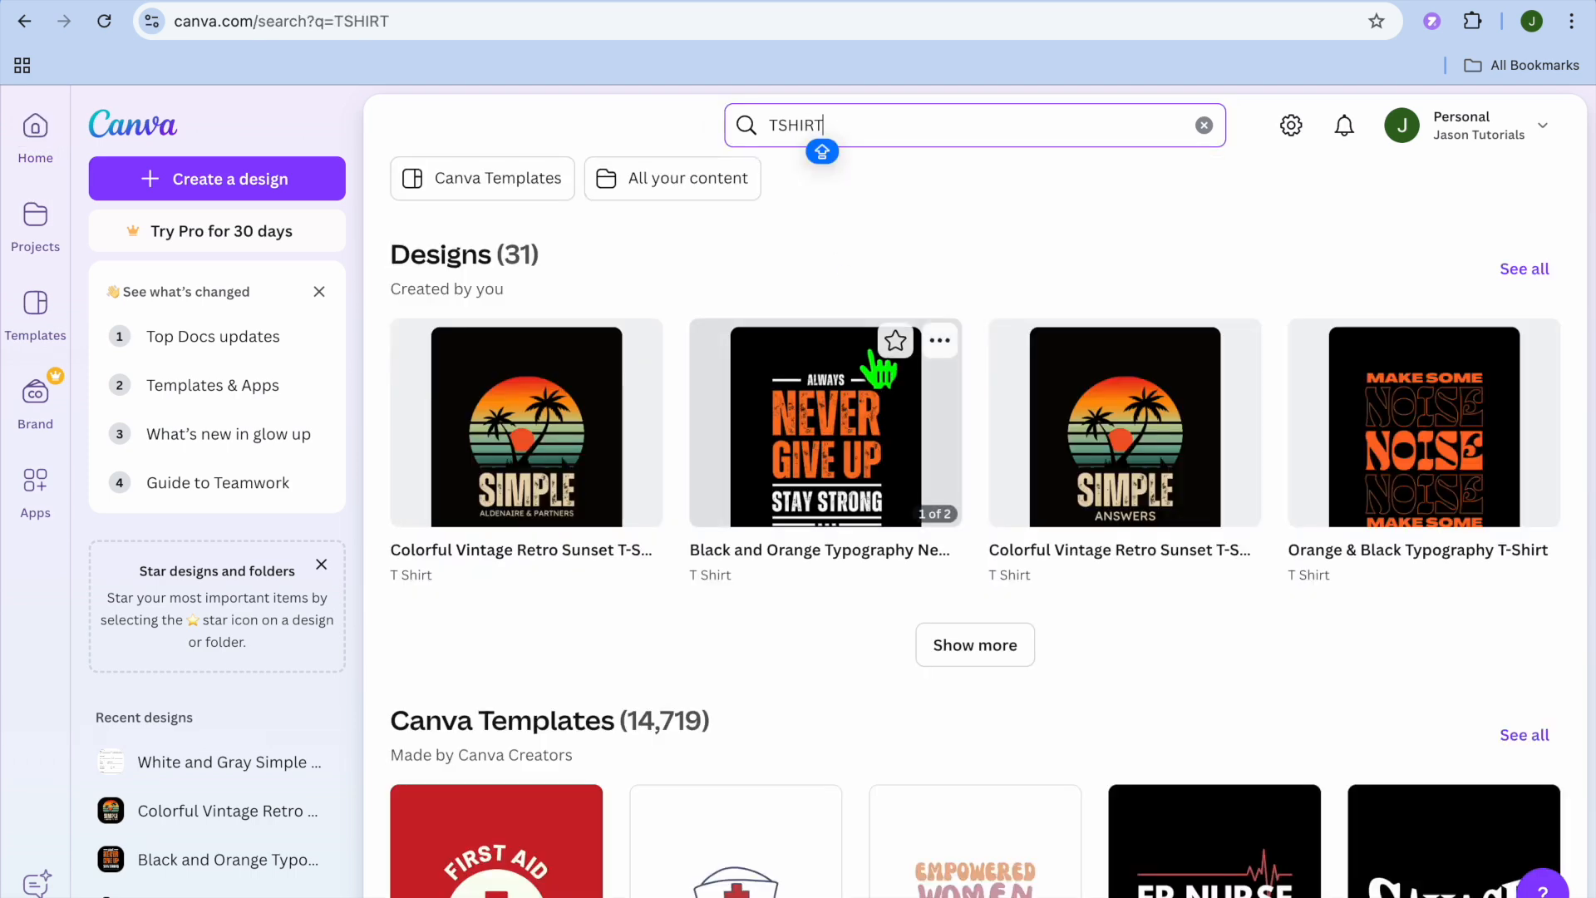
{"action": "left_click", "coordinate": [1514, 737]}
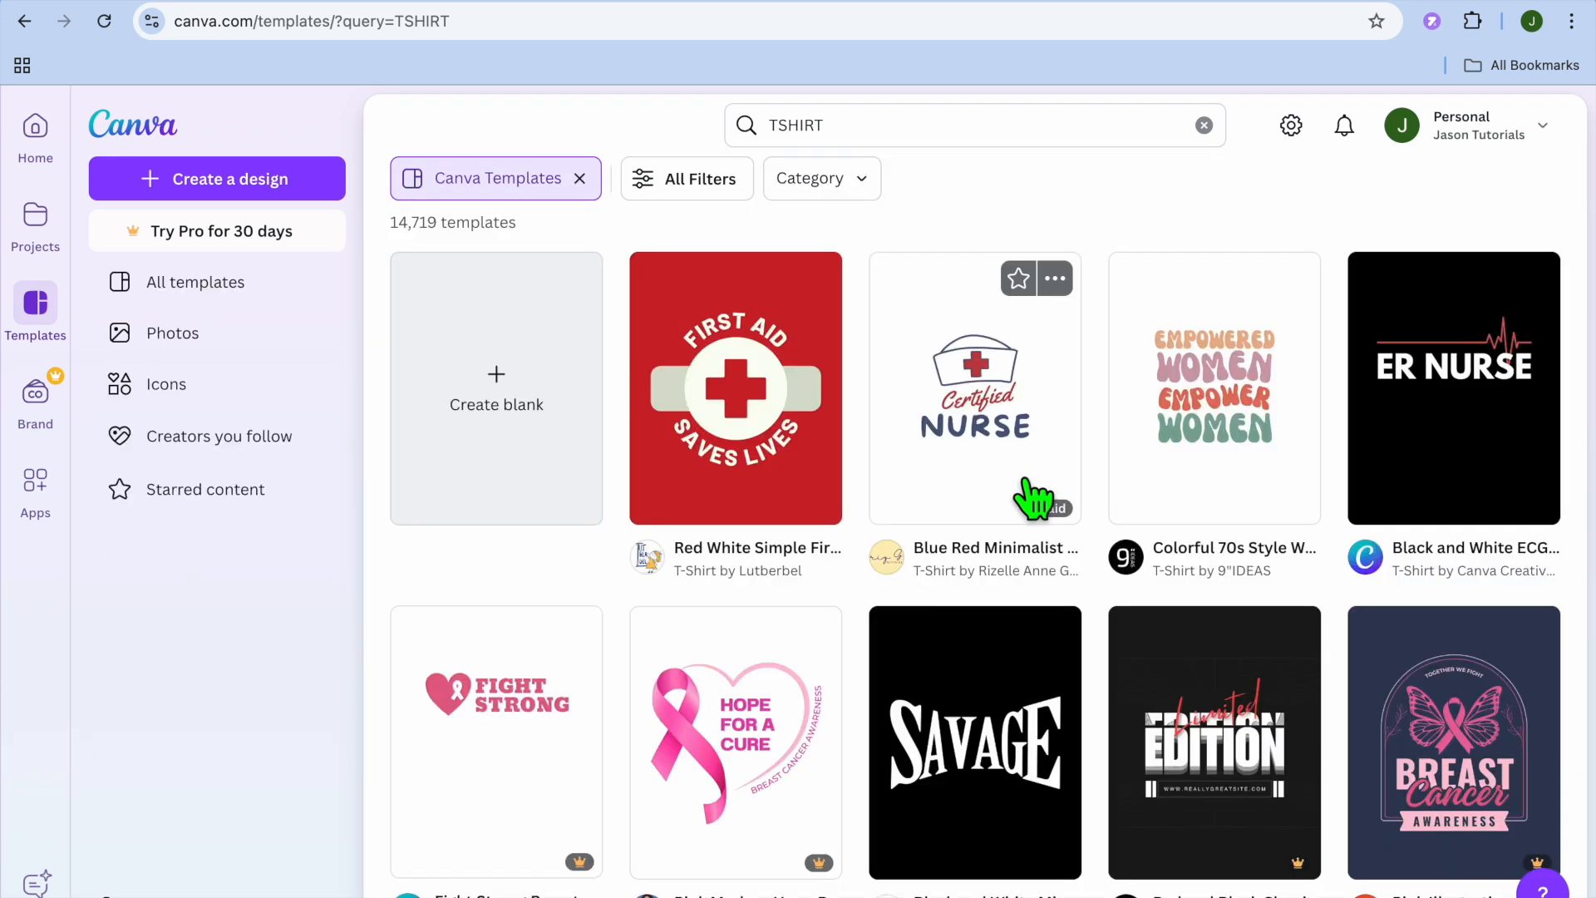
- Browse the T-shirt templates and customize the Black and White ECG Line Typographic Nurse Professional T-Shirt template
{"action": "scroll", "coordinate": [1033, 499], "scroll_direction": "down", "scroll_amount": 20}
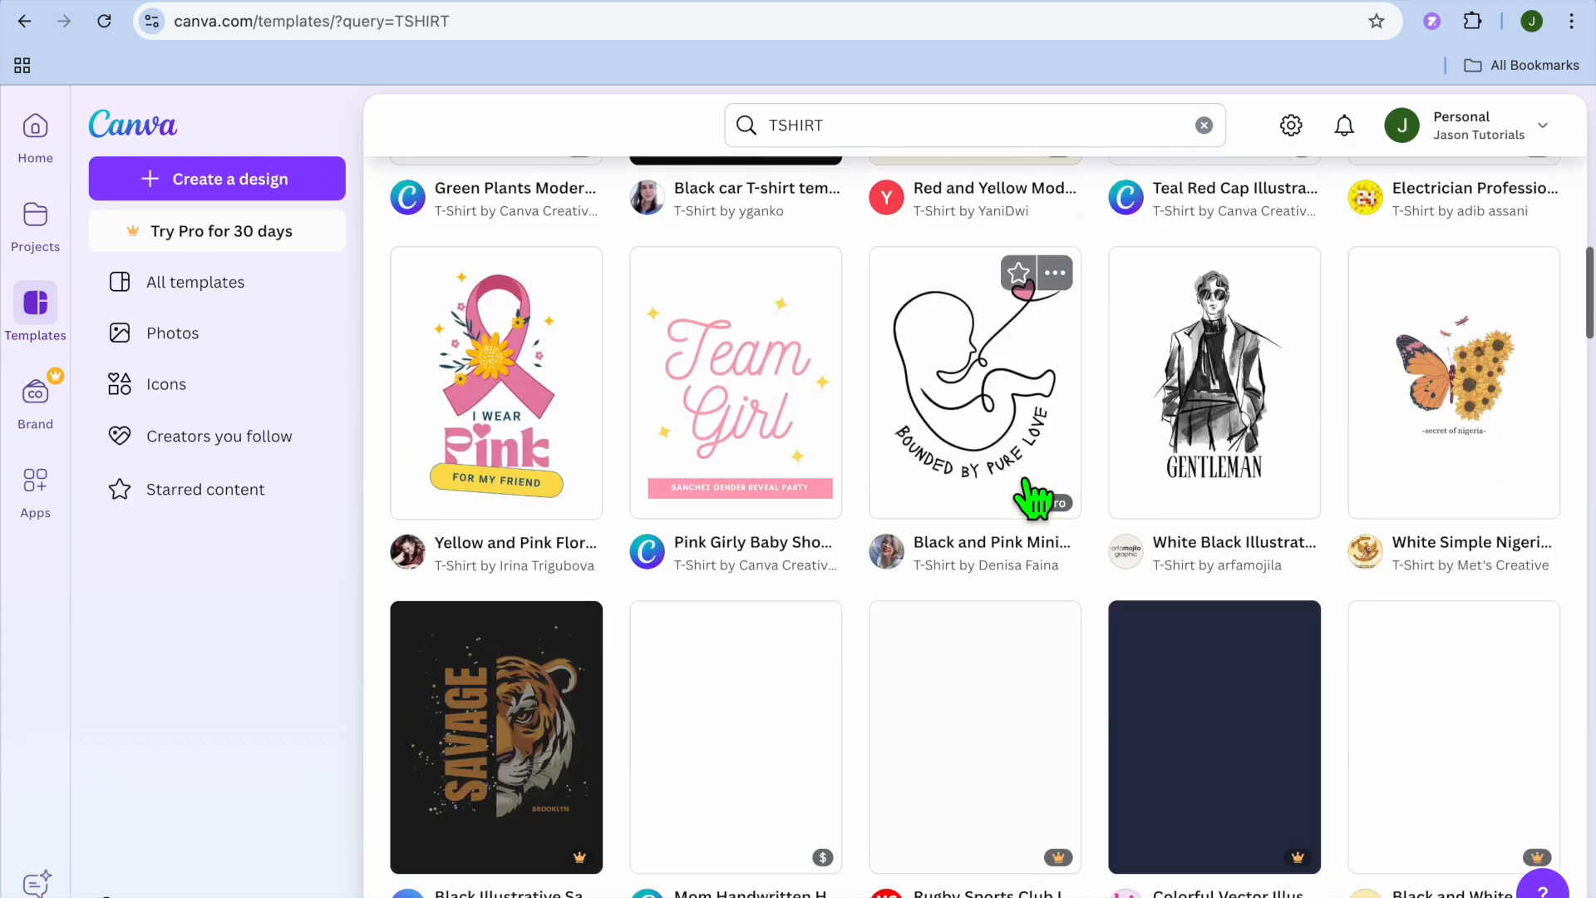
{"action": "scroll", "coordinate": [1033, 498], "scroll_direction": "down", "scroll_amount": 8}
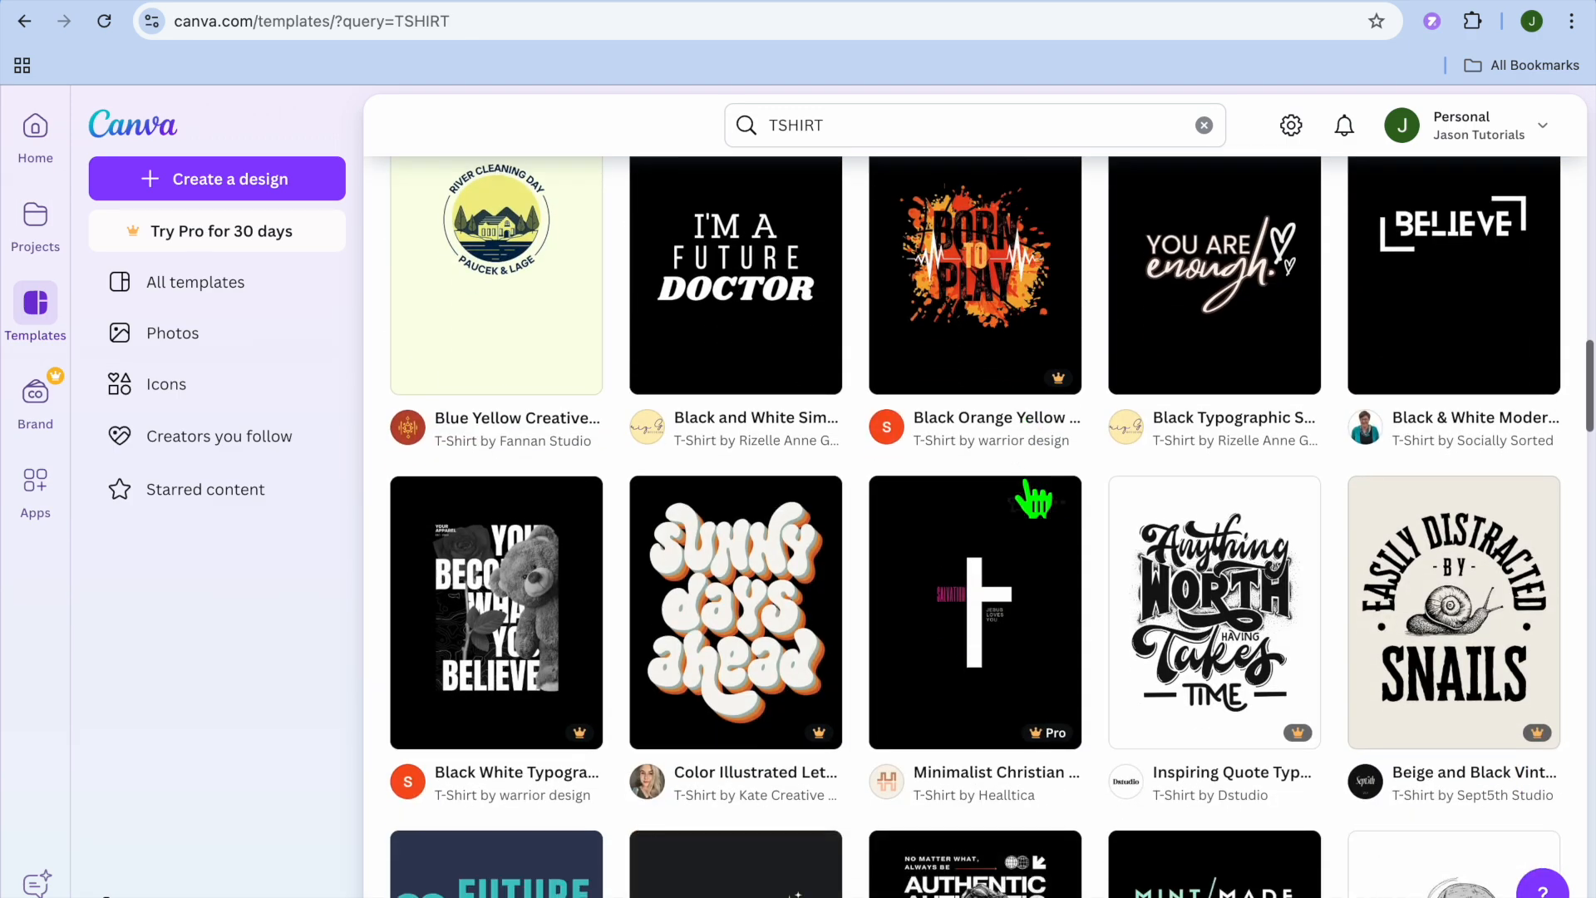
{"action": "scroll", "coordinate": [1033, 499], "scroll_direction": "up", "scroll_amount": 20}
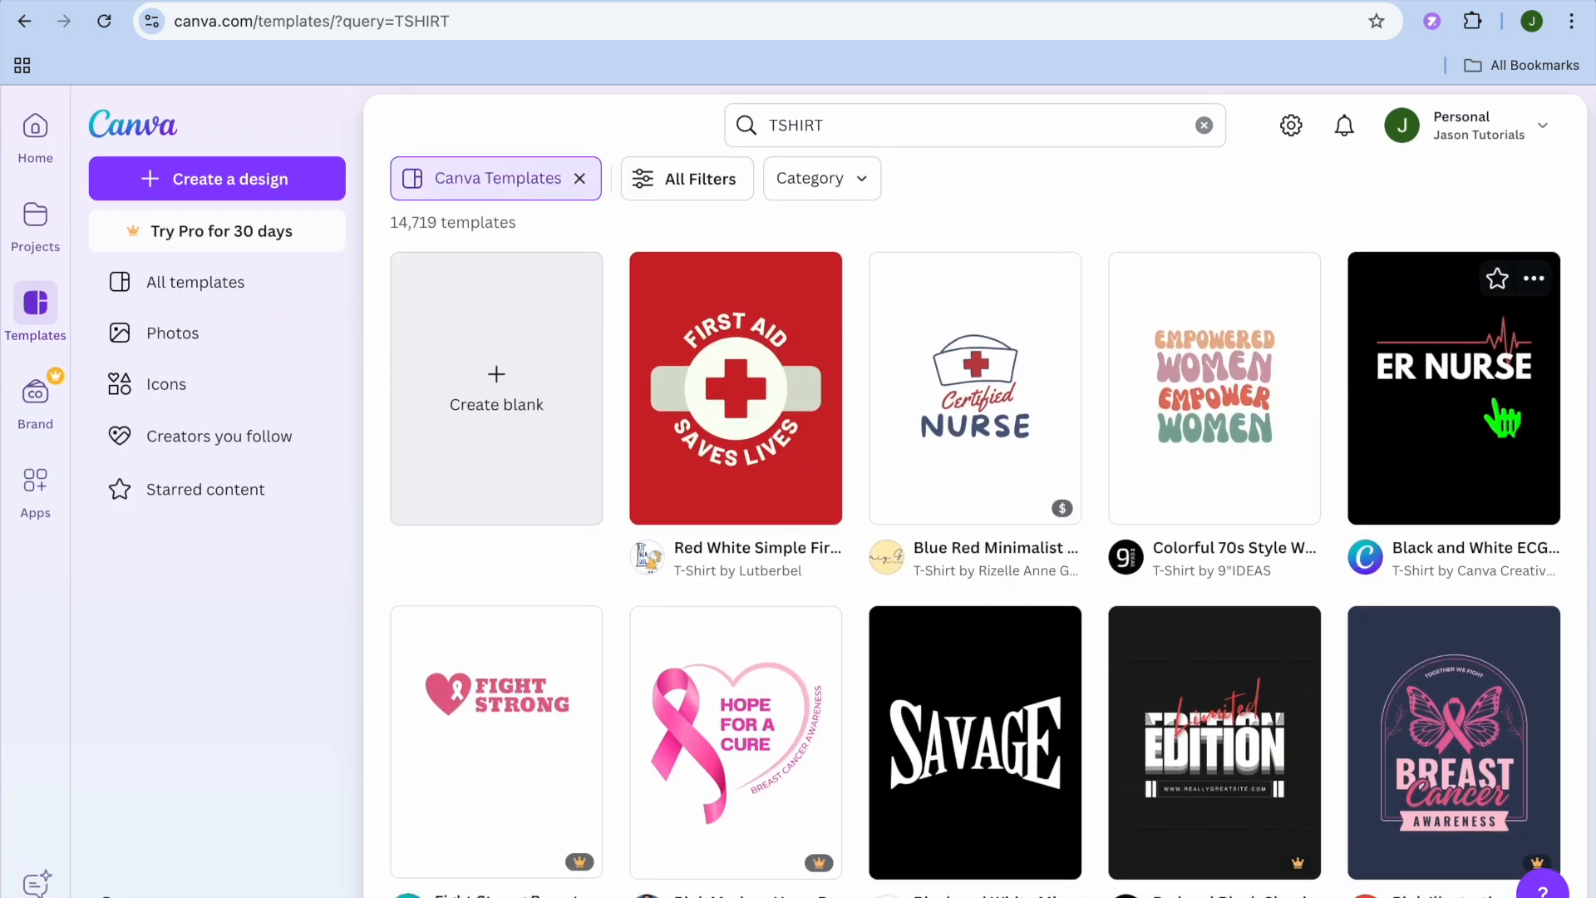
{"action": "left_click", "coordinate": [1508, 413]}
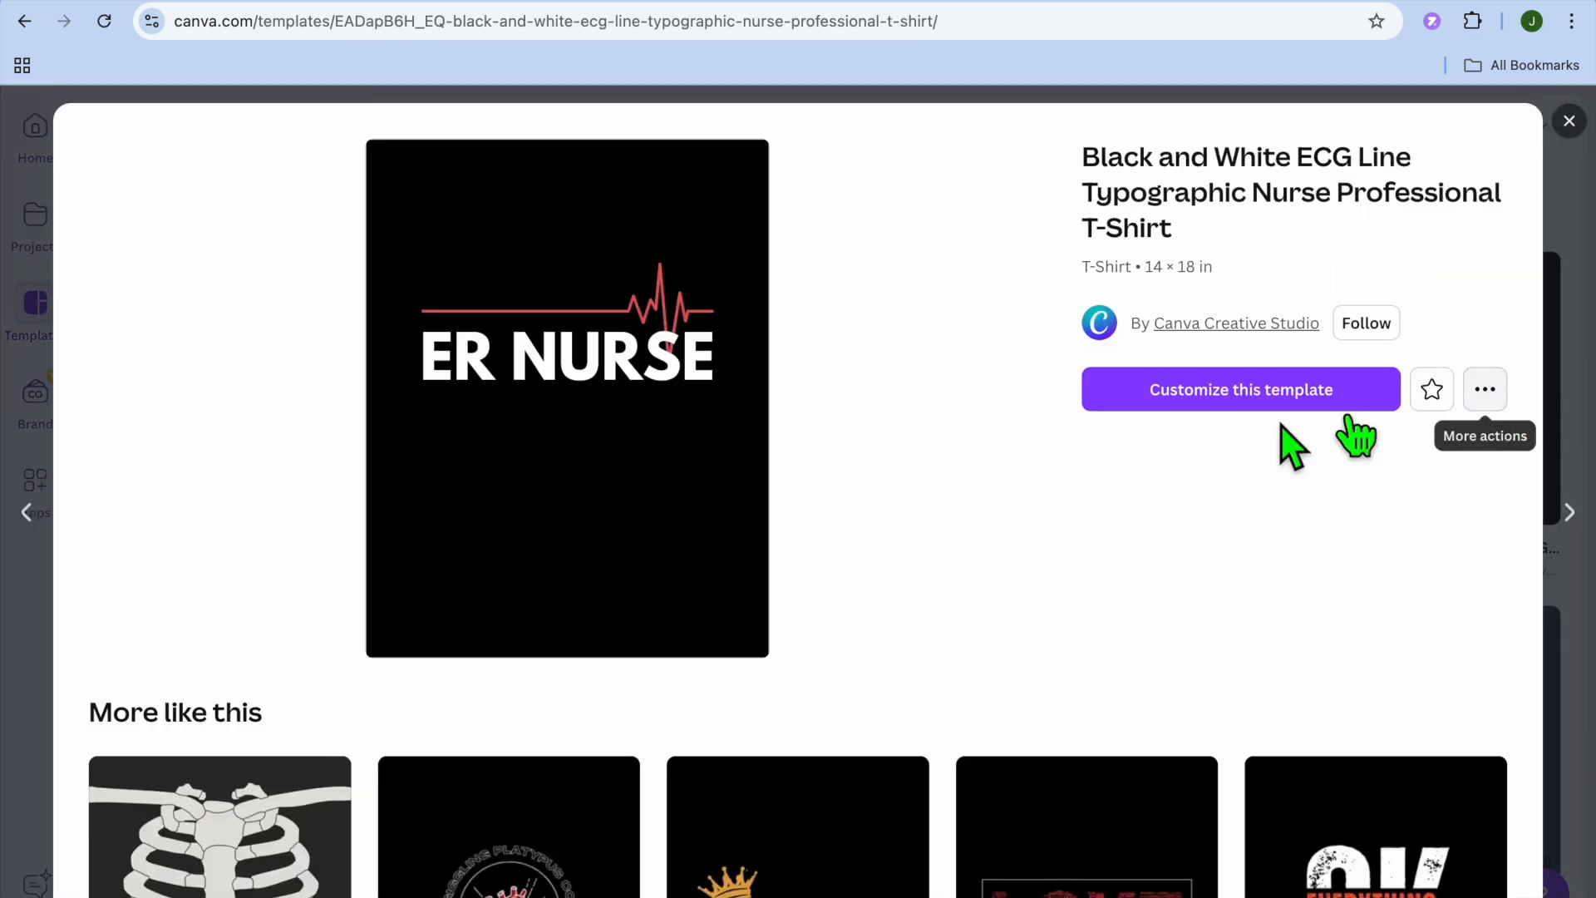
{"action": "left_click", "coordinate": [1235, 394]}
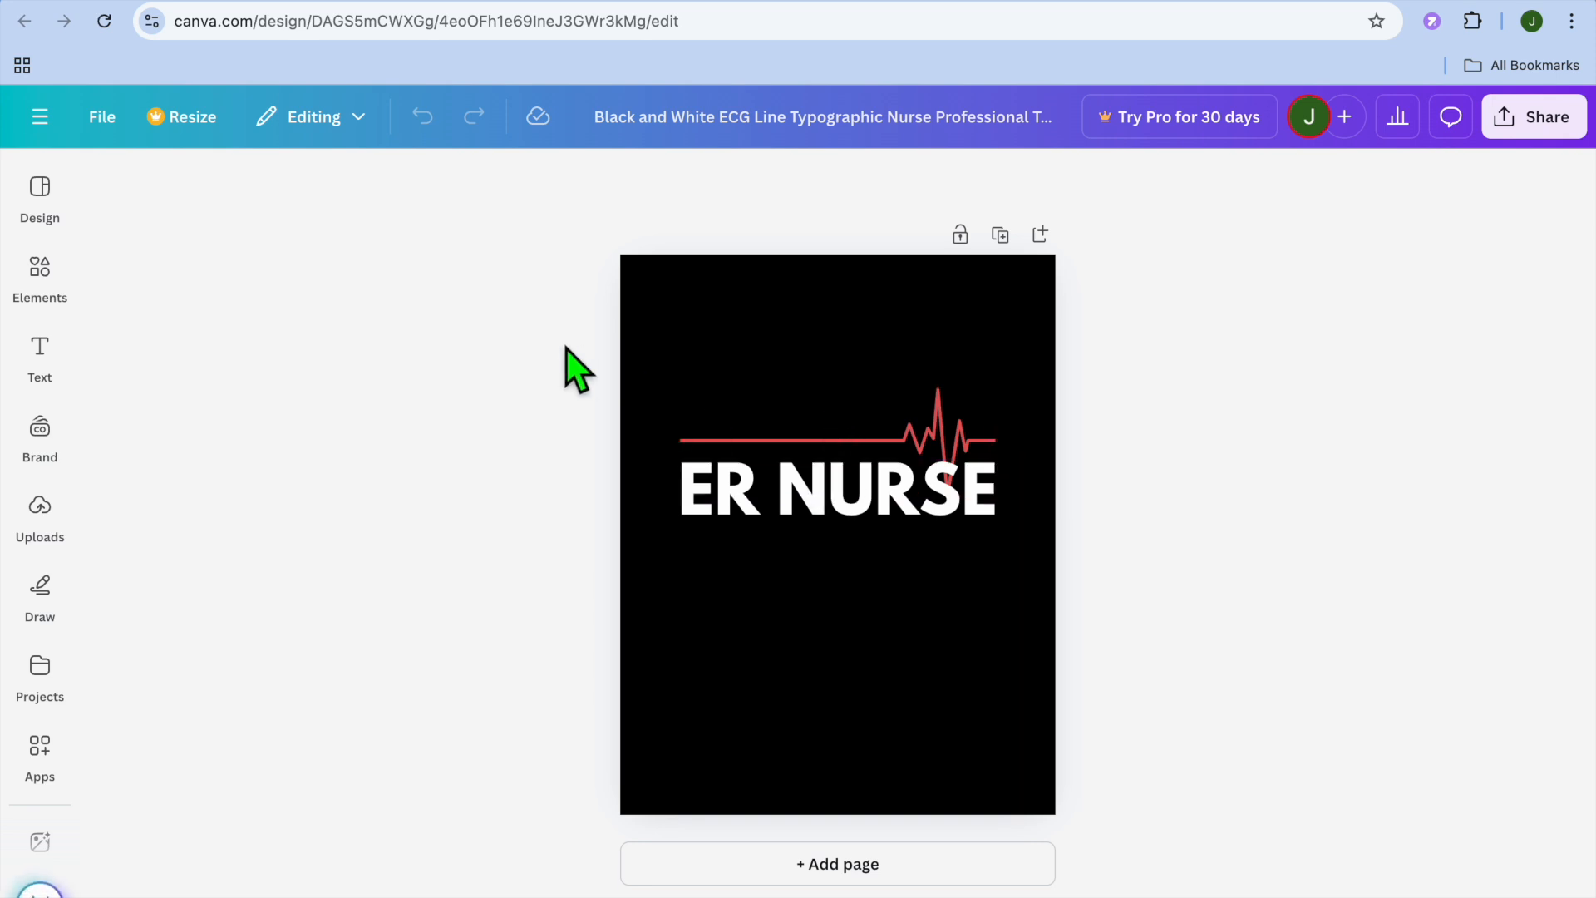
- Search the design elements for NURSE and limit the results to graphics
{"action": "left_click", "coordinate": [40, 274]}
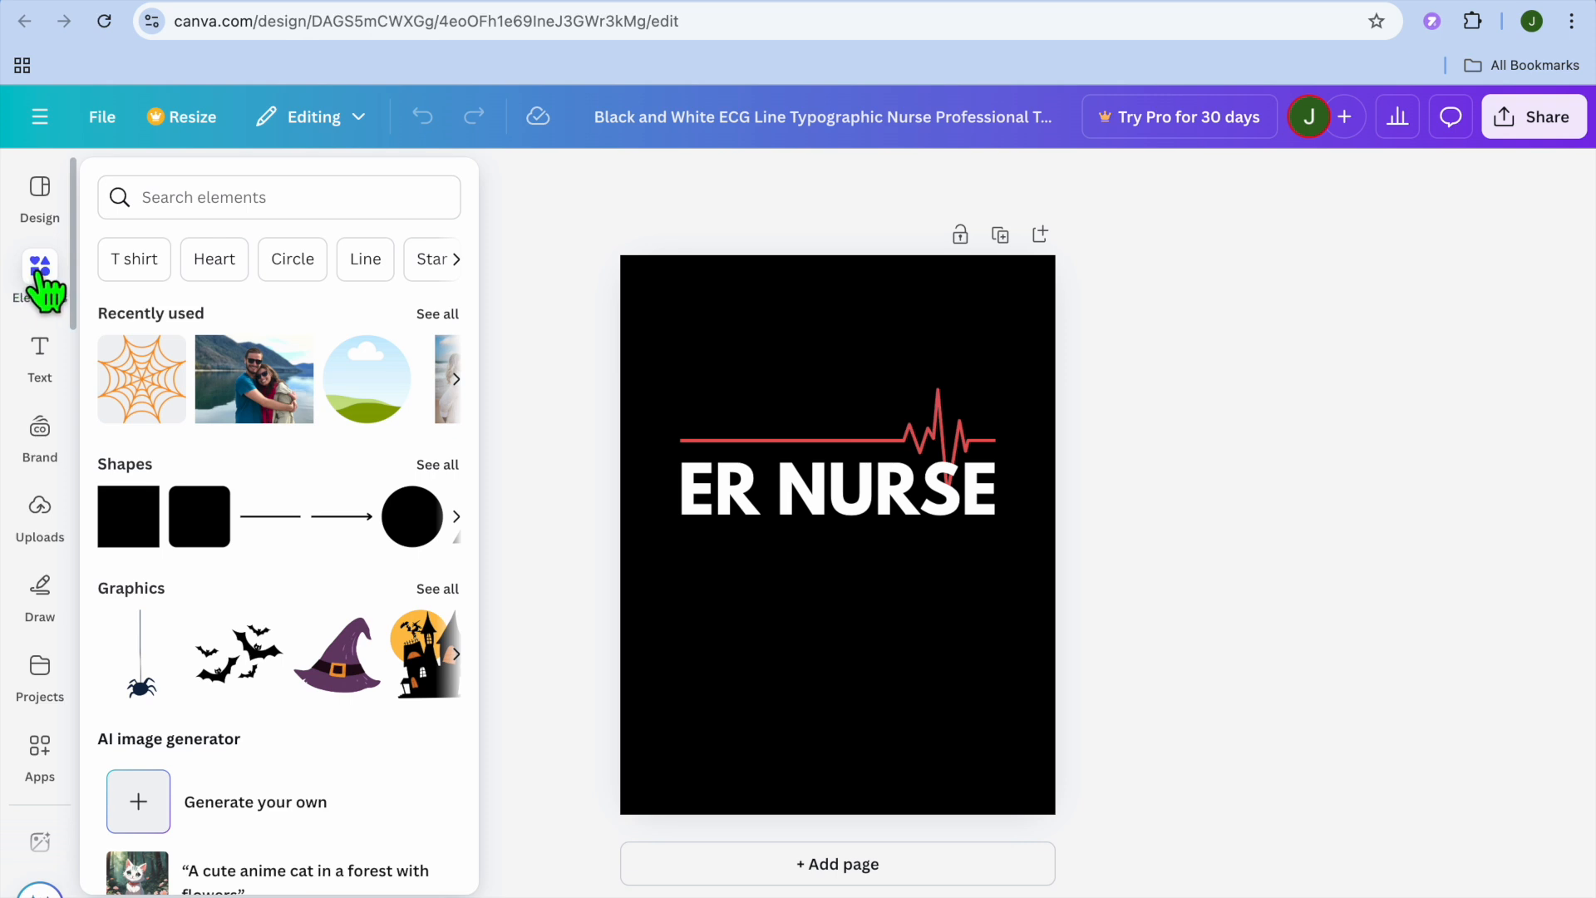
{"action": "left_click", "coordinate": [218, 203]}
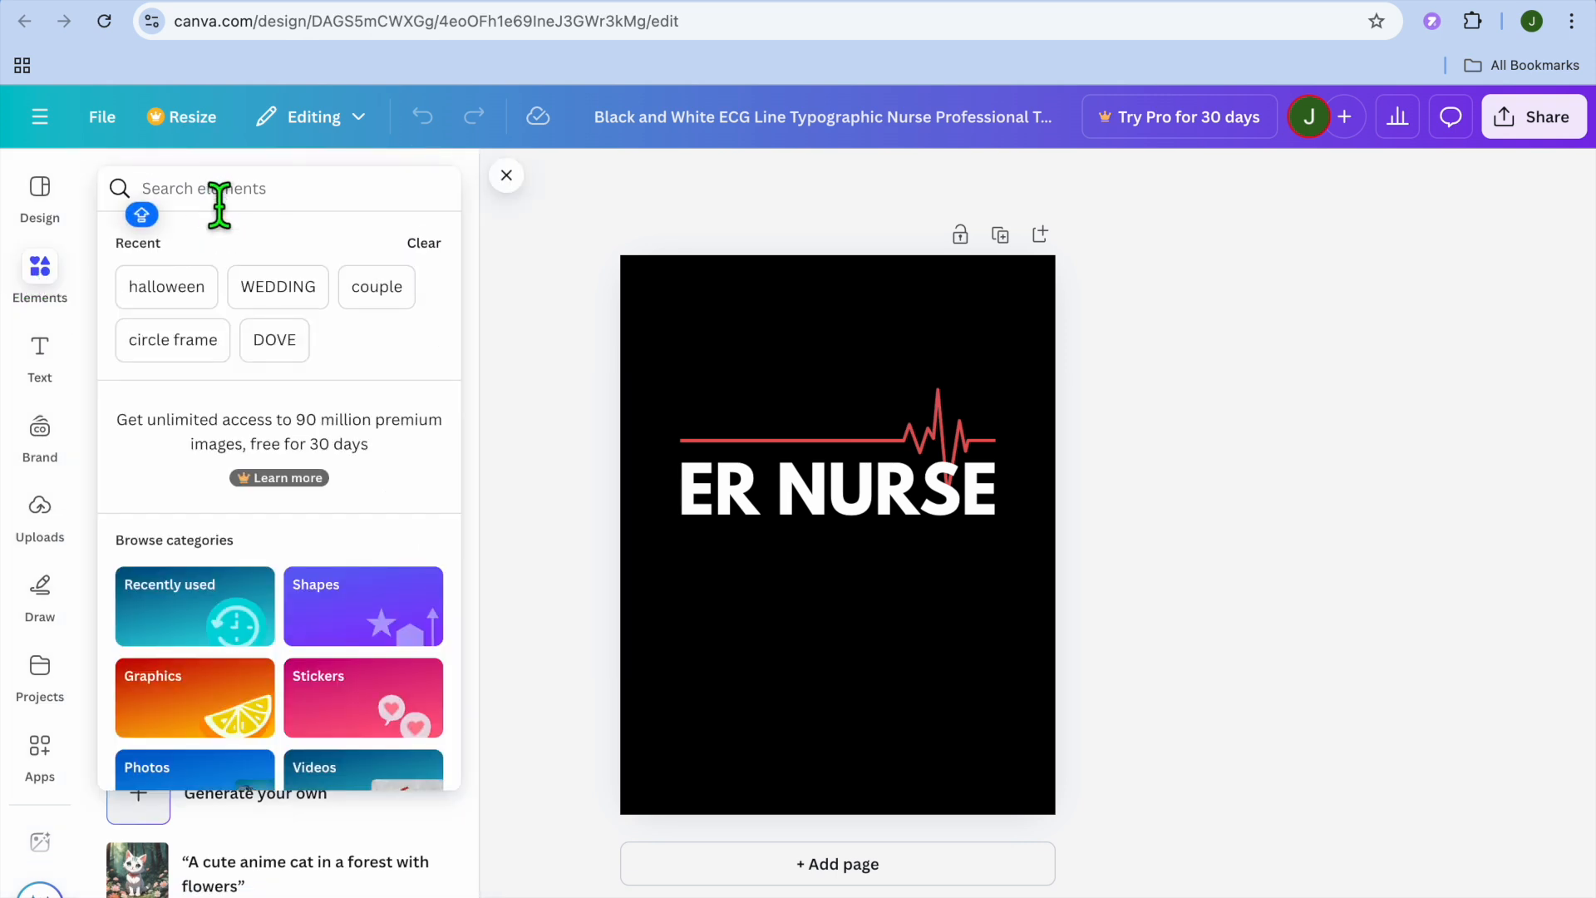
{"action": "type", "text": "NURSE"}
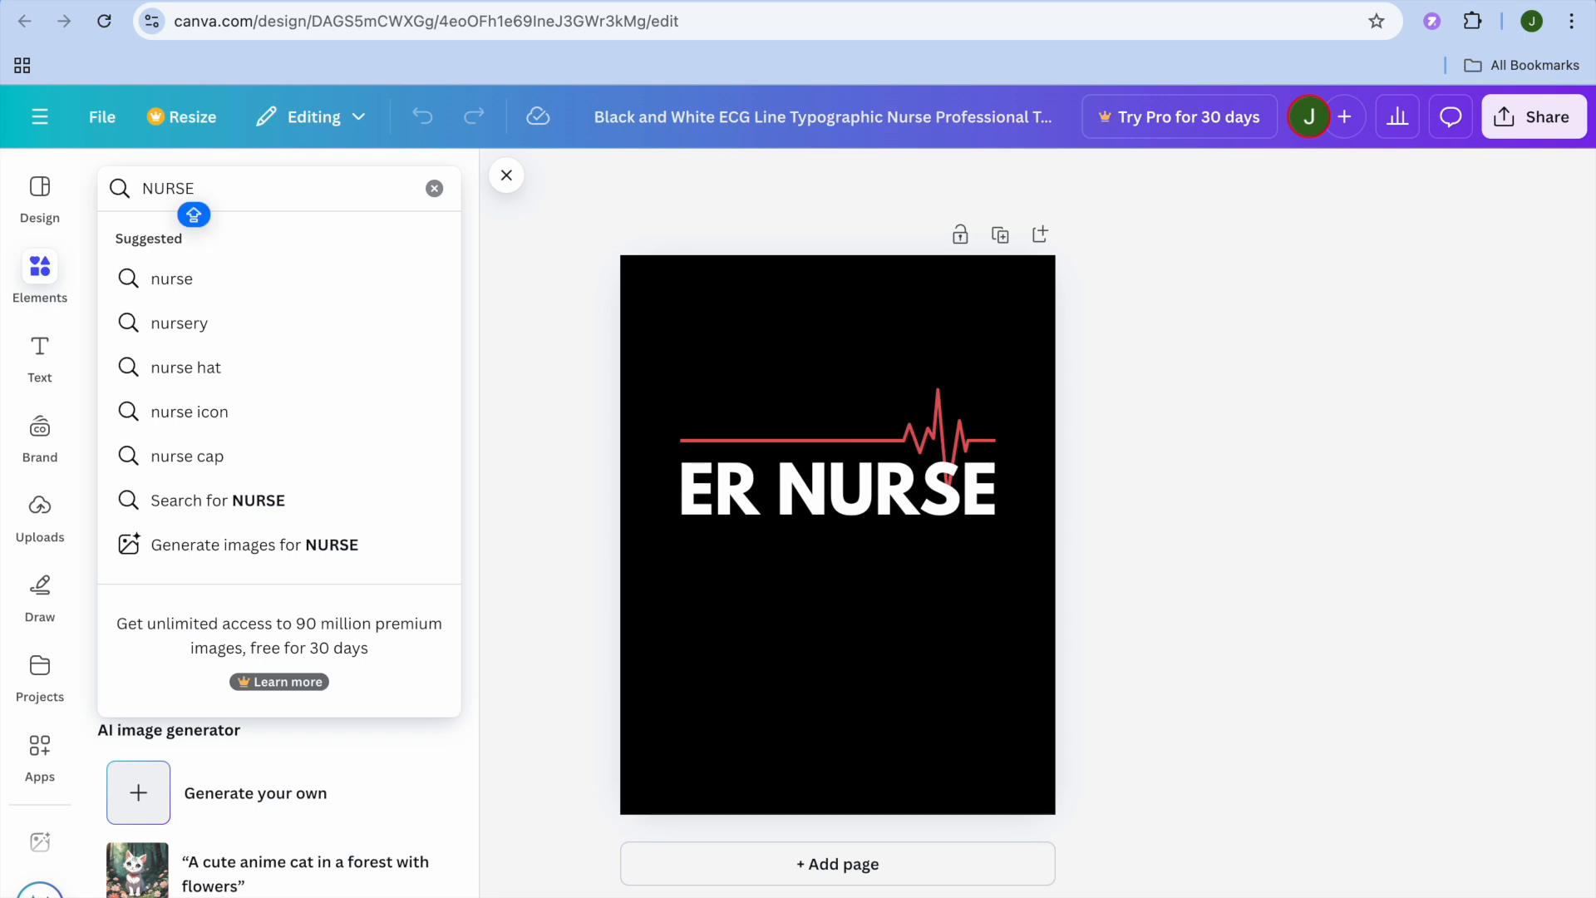
{"action": "key", "text": "Return"}
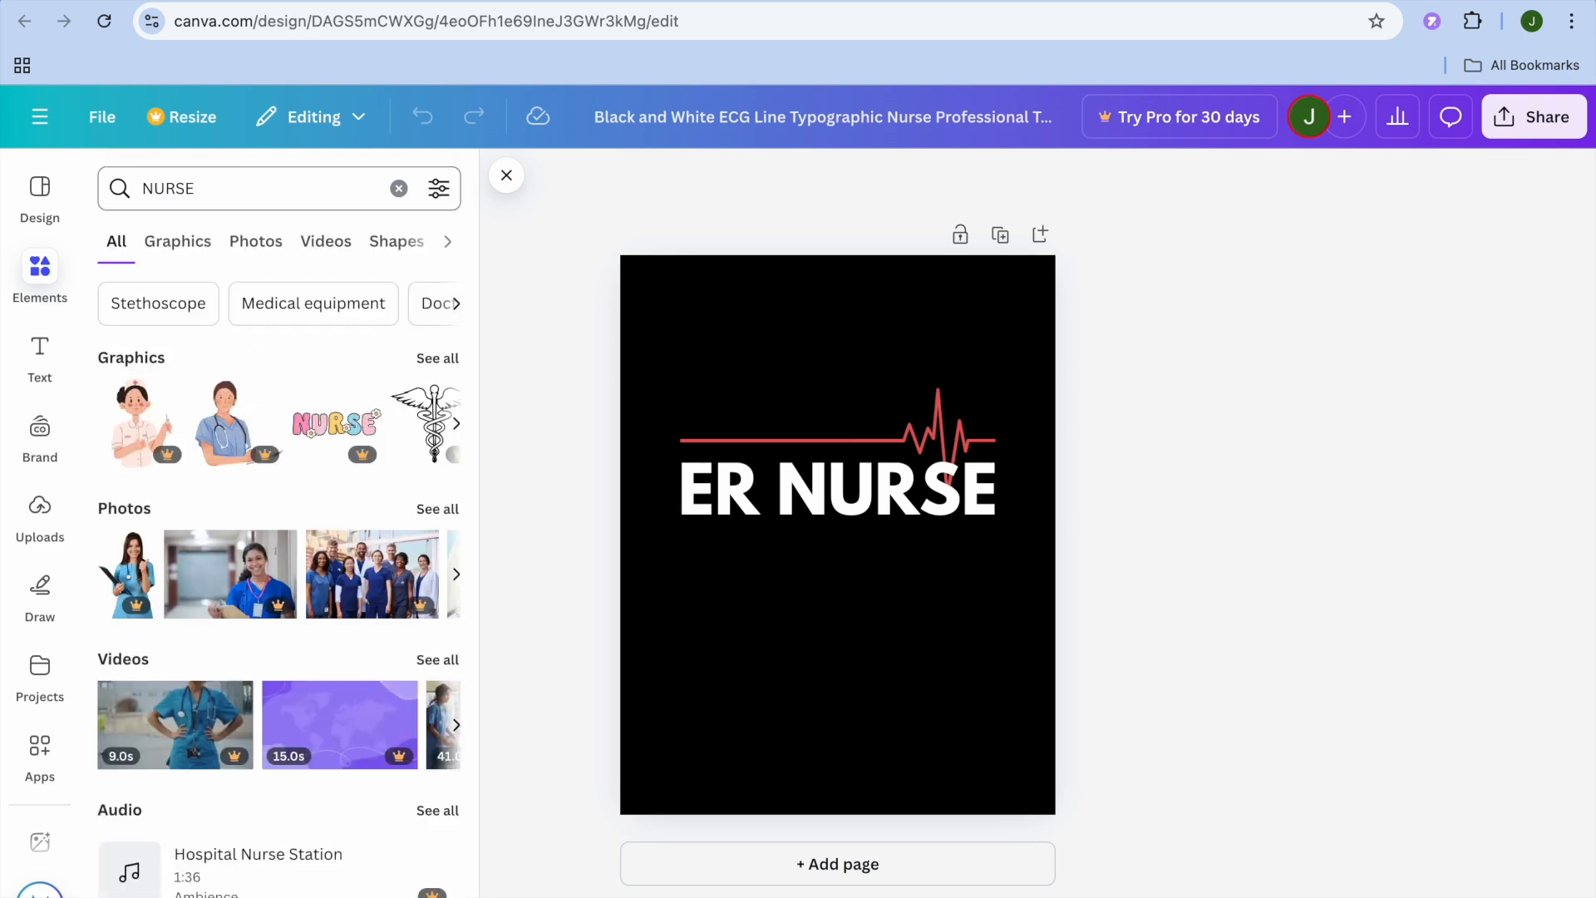
{"action": "left_click", "coordinate": [170, 246]}
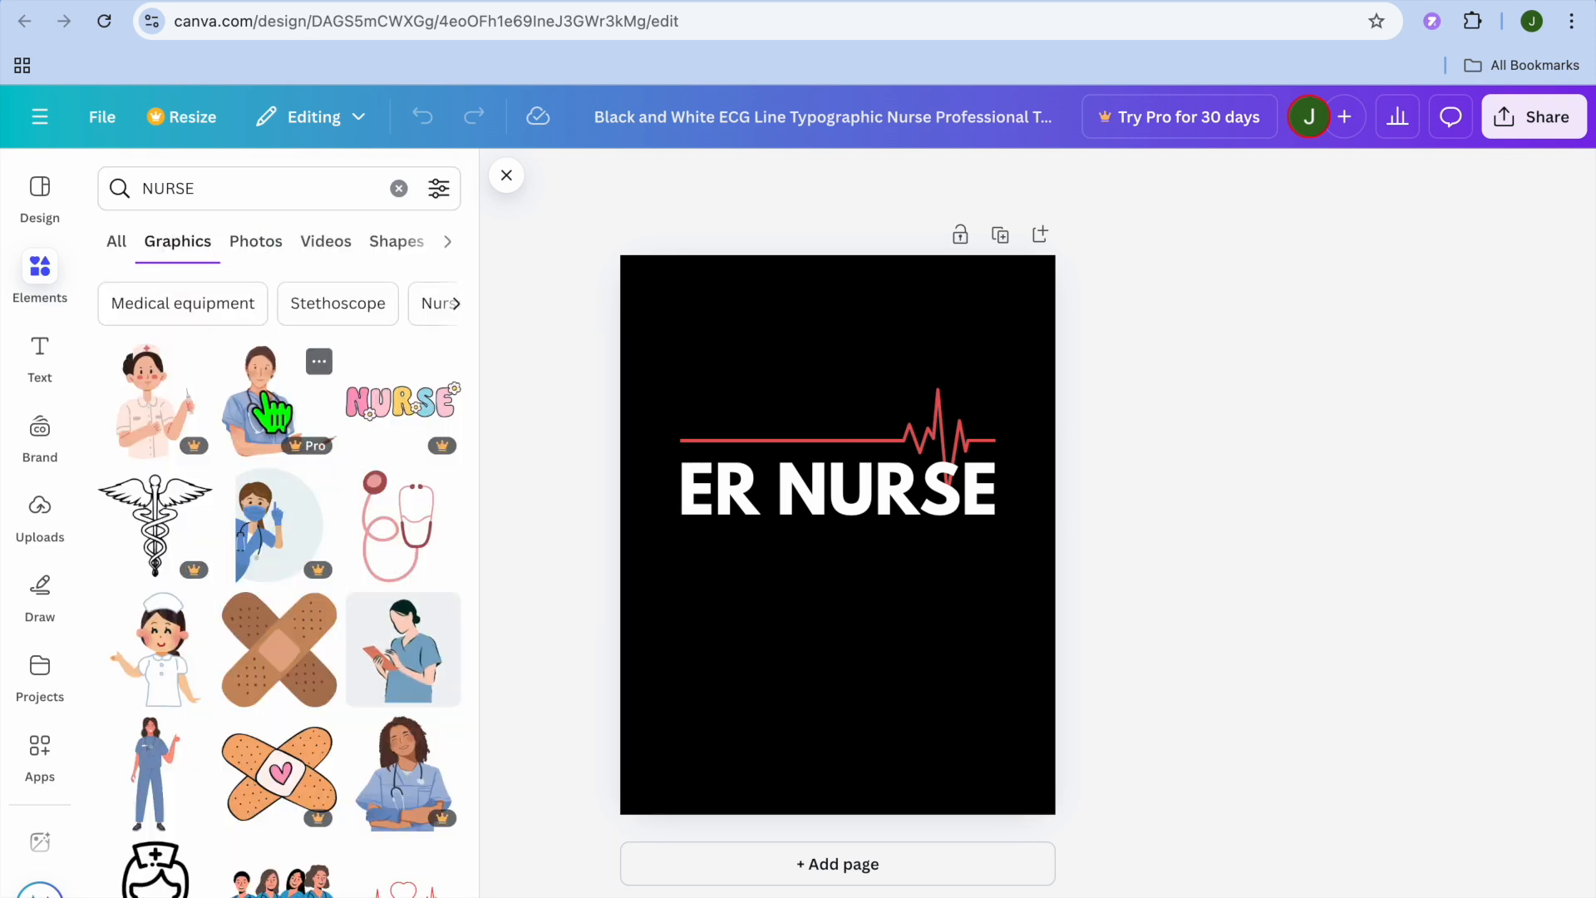
- Add the masked nurse holding an IV bag graphic, shrink it and place it beneath the ER NURSE text
{"action": "scroll", "coordinate": [274, 411], "scroll_direction": "down", "scroll_amount": 3}
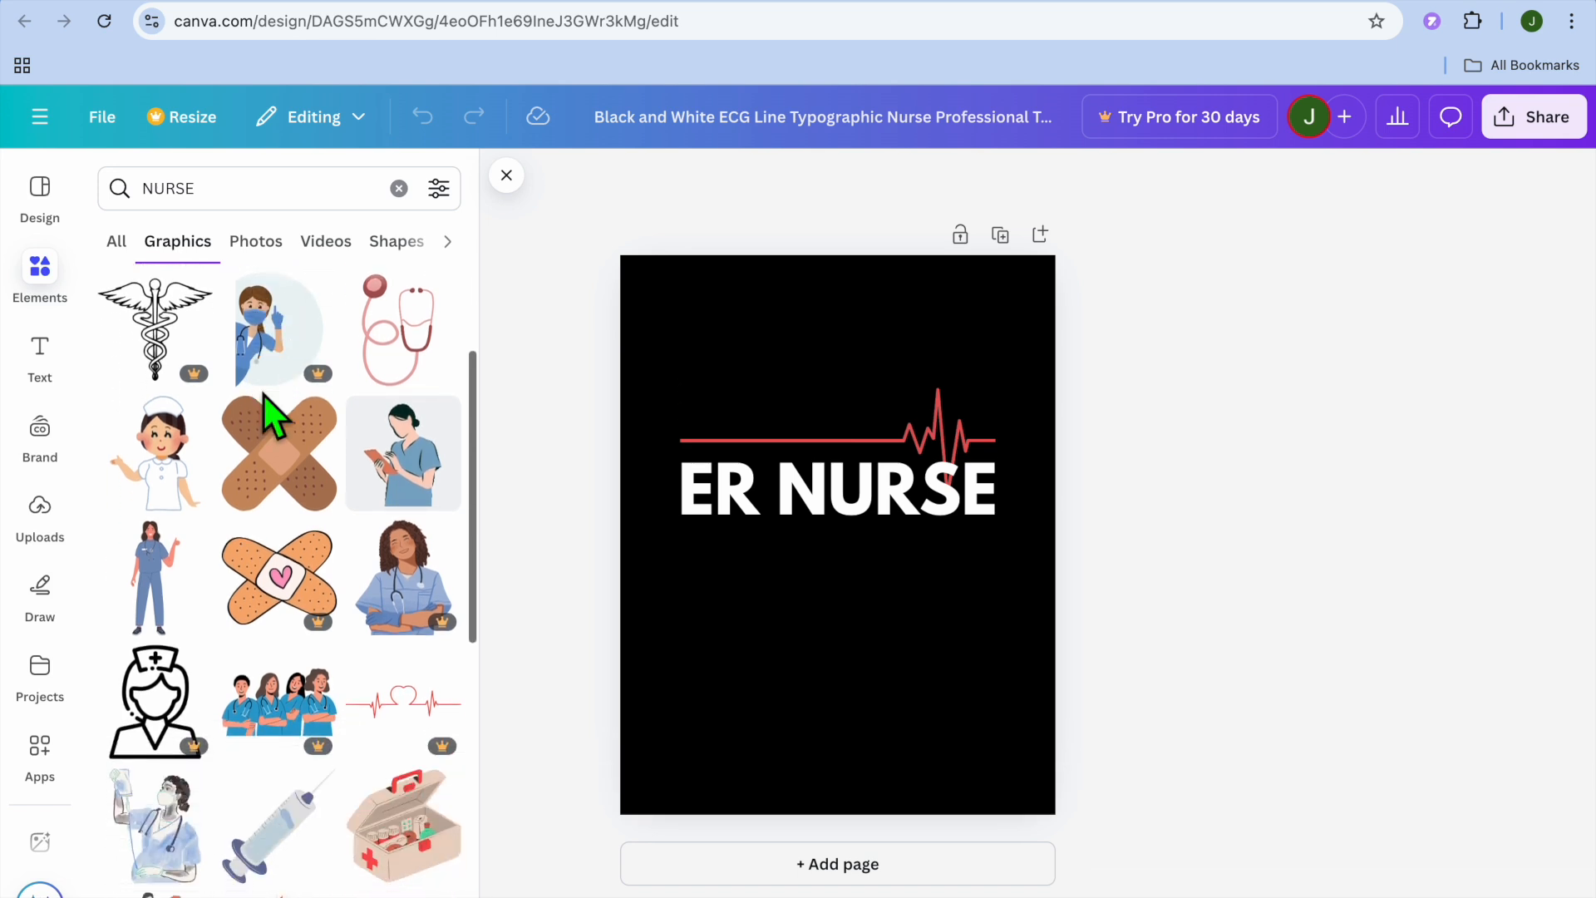
{"action": "scroll", "coordinate": [260, 501], "scroll_direction": "down", "scroll_amount": 1}
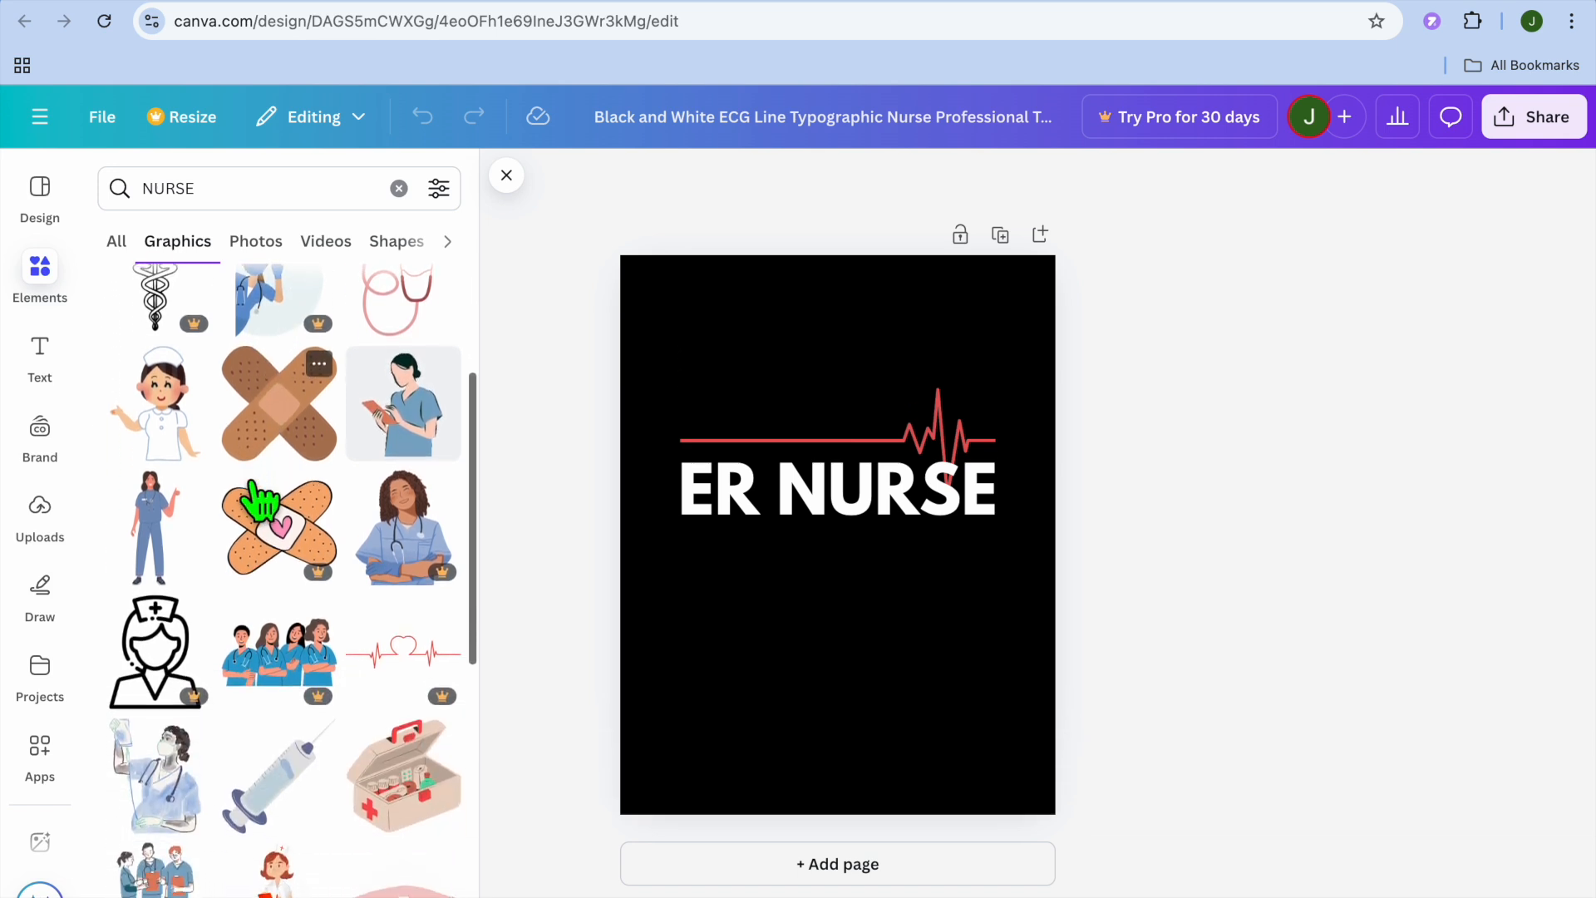
{"action": "scroll", "coordinate": [258, 499], "scroll_direction": "down", "scroll_amount": 1}
{"action": "scroll", "coordinate": [255, 494], "scroll_direction": "up", "scroll_amount": 2}
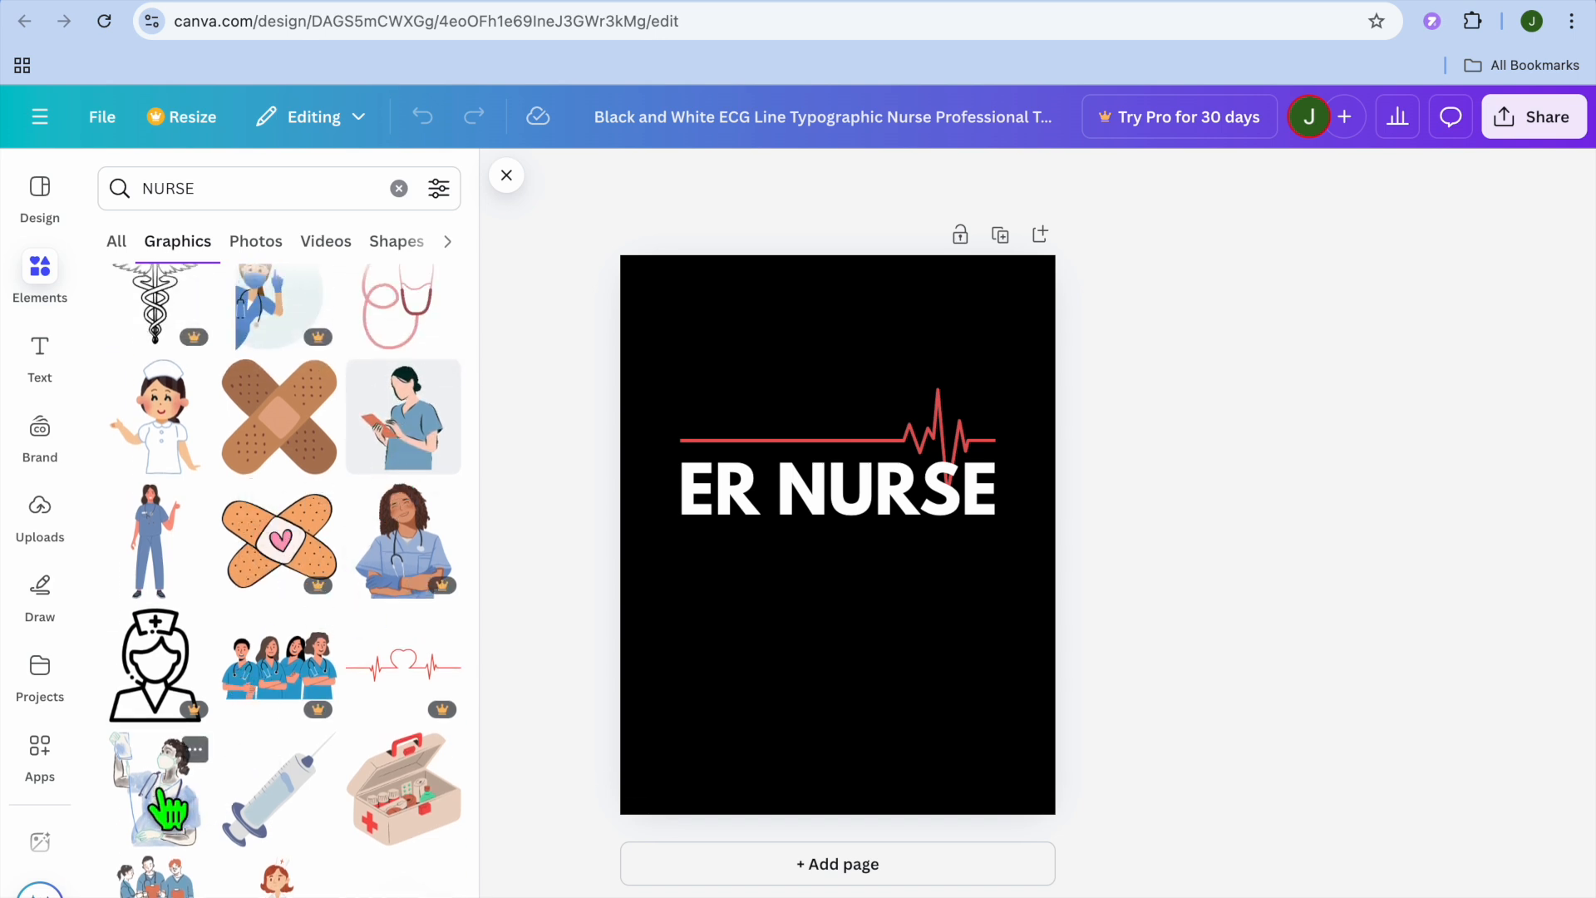
{"action": "left_click", "coordinate": [167, 811]}
{"action": "left_click_drag", "start_coordinate": [802, 613], "coordinate": [806, 666]}
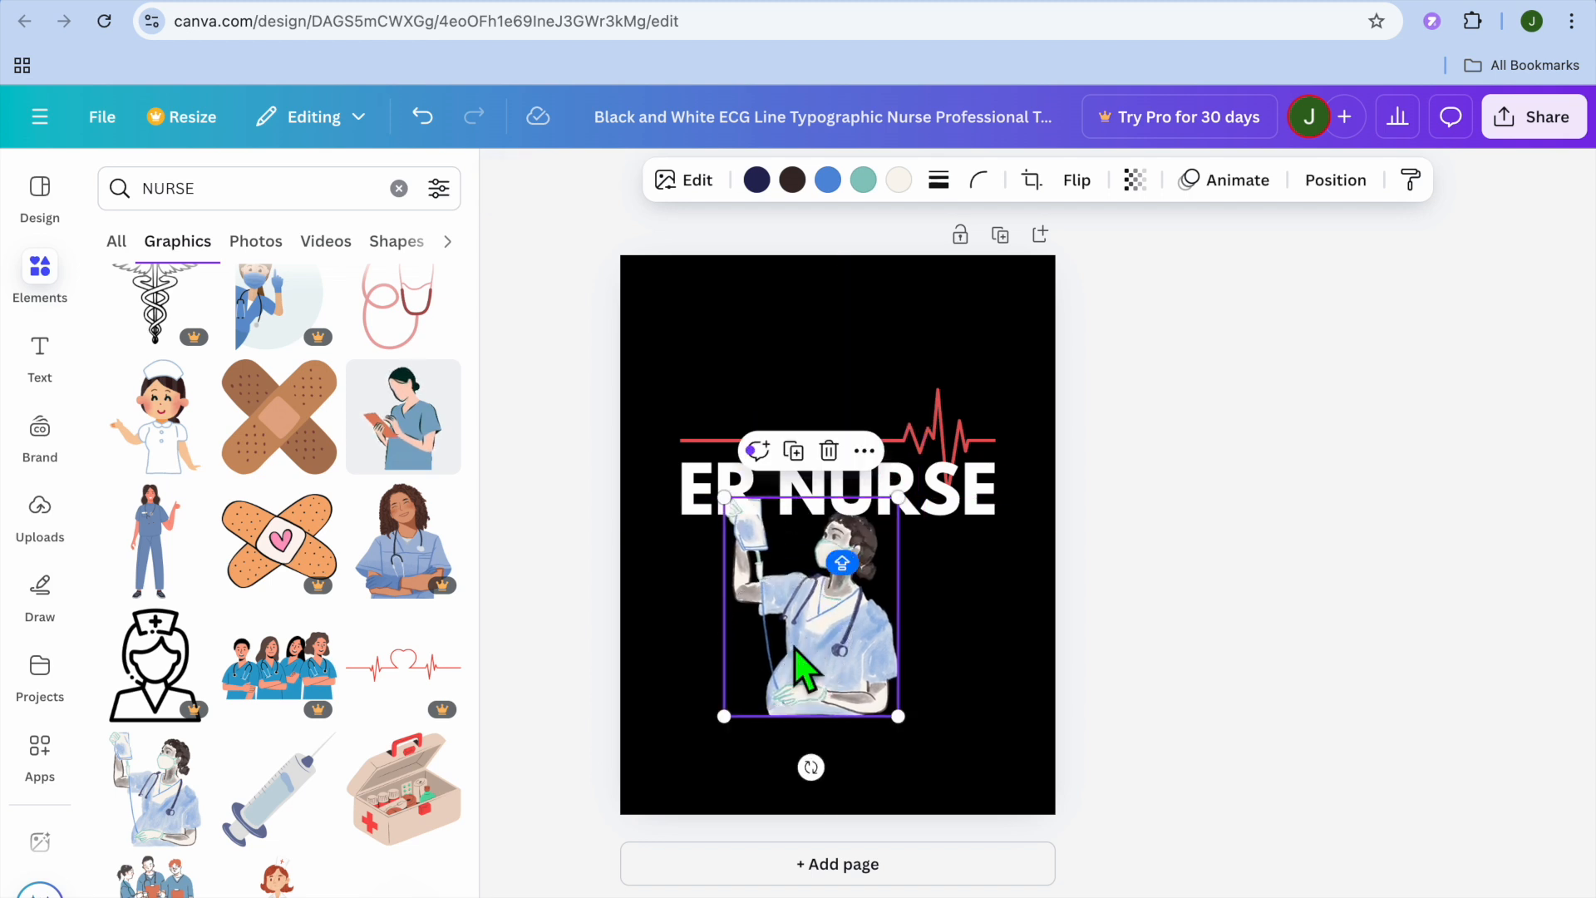
{"action": "left_click_drag", "start_coordinate": [724, 497], "coordinate": [789, 580]}
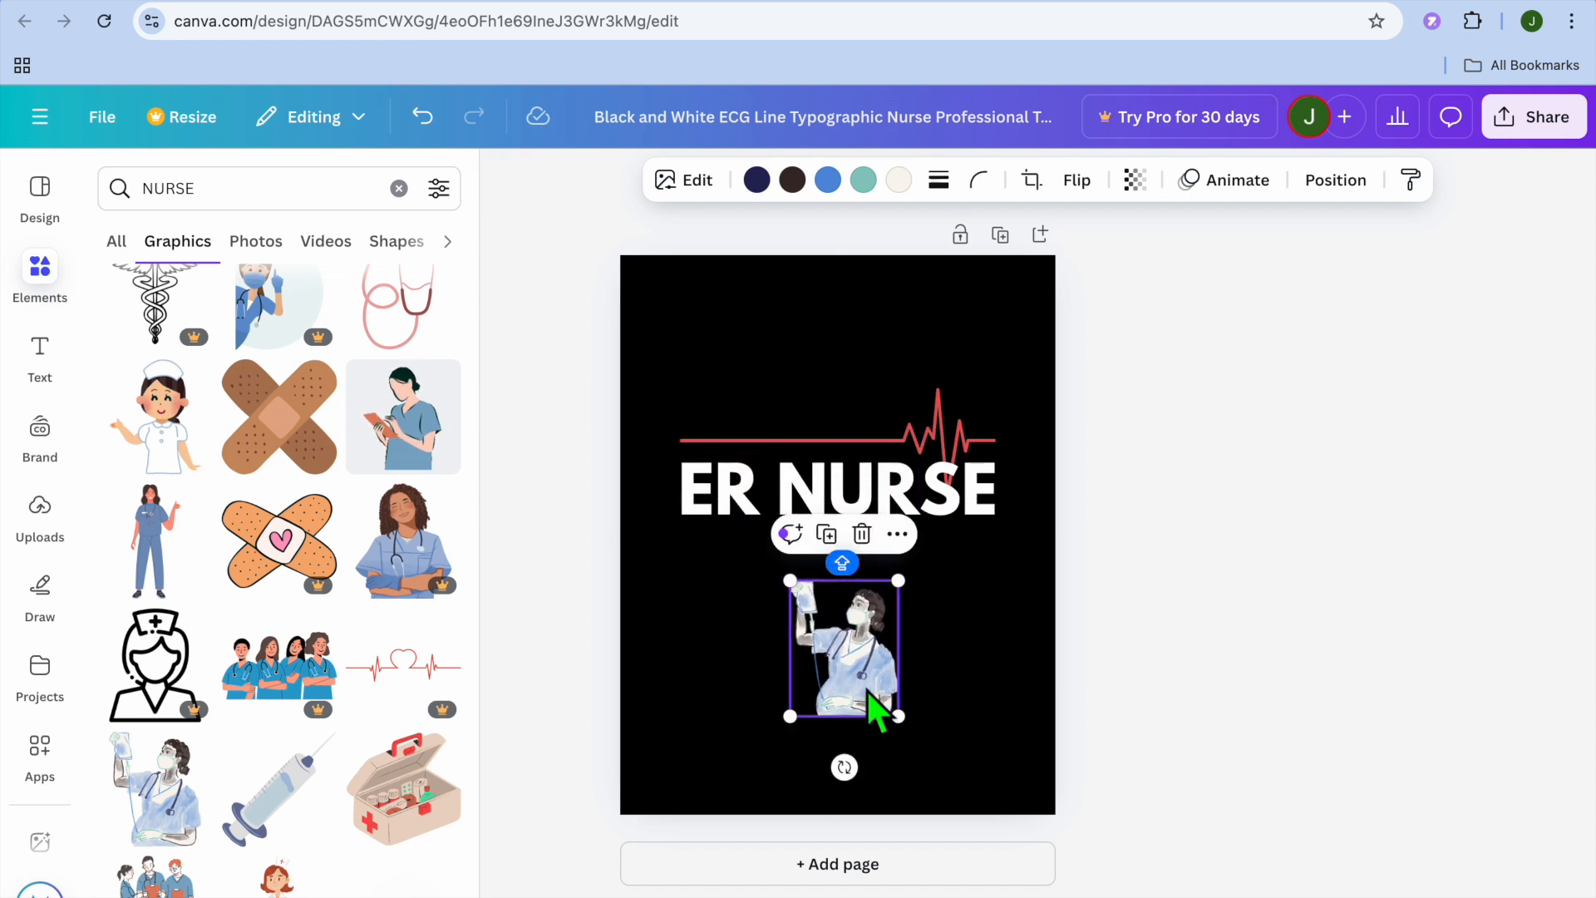
{"action": "left_click_drag", "start_coordinate": [879, 703], "coordinate": [856, 652]}
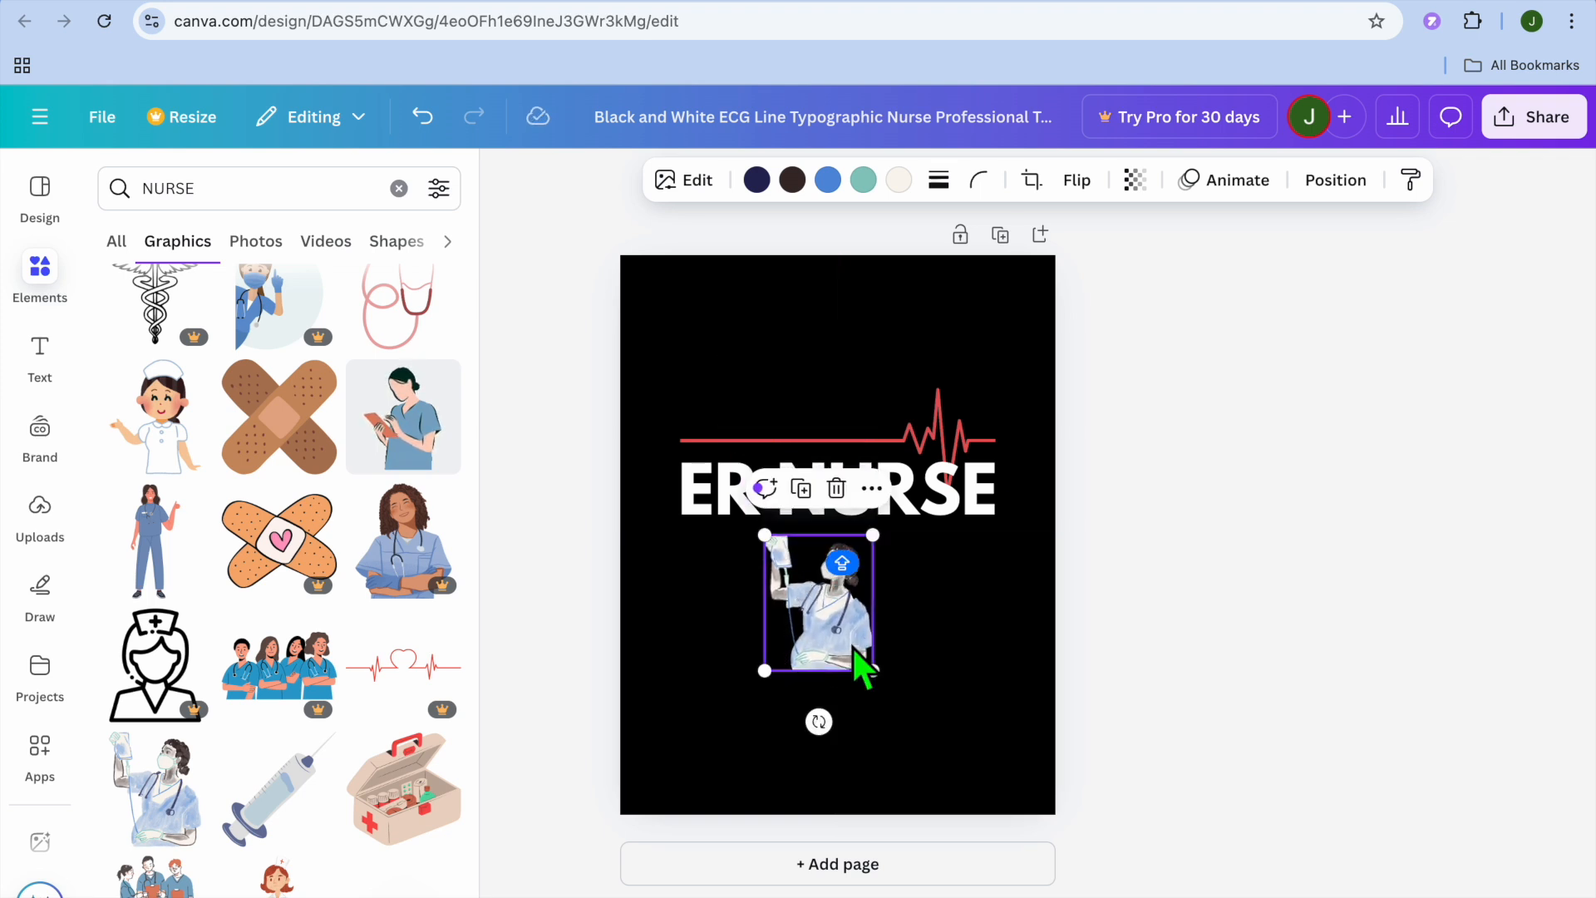
- Download the T-shirt design as a PNG at size 1
{"action": "left_click", "coordinate": [1551, 123]}
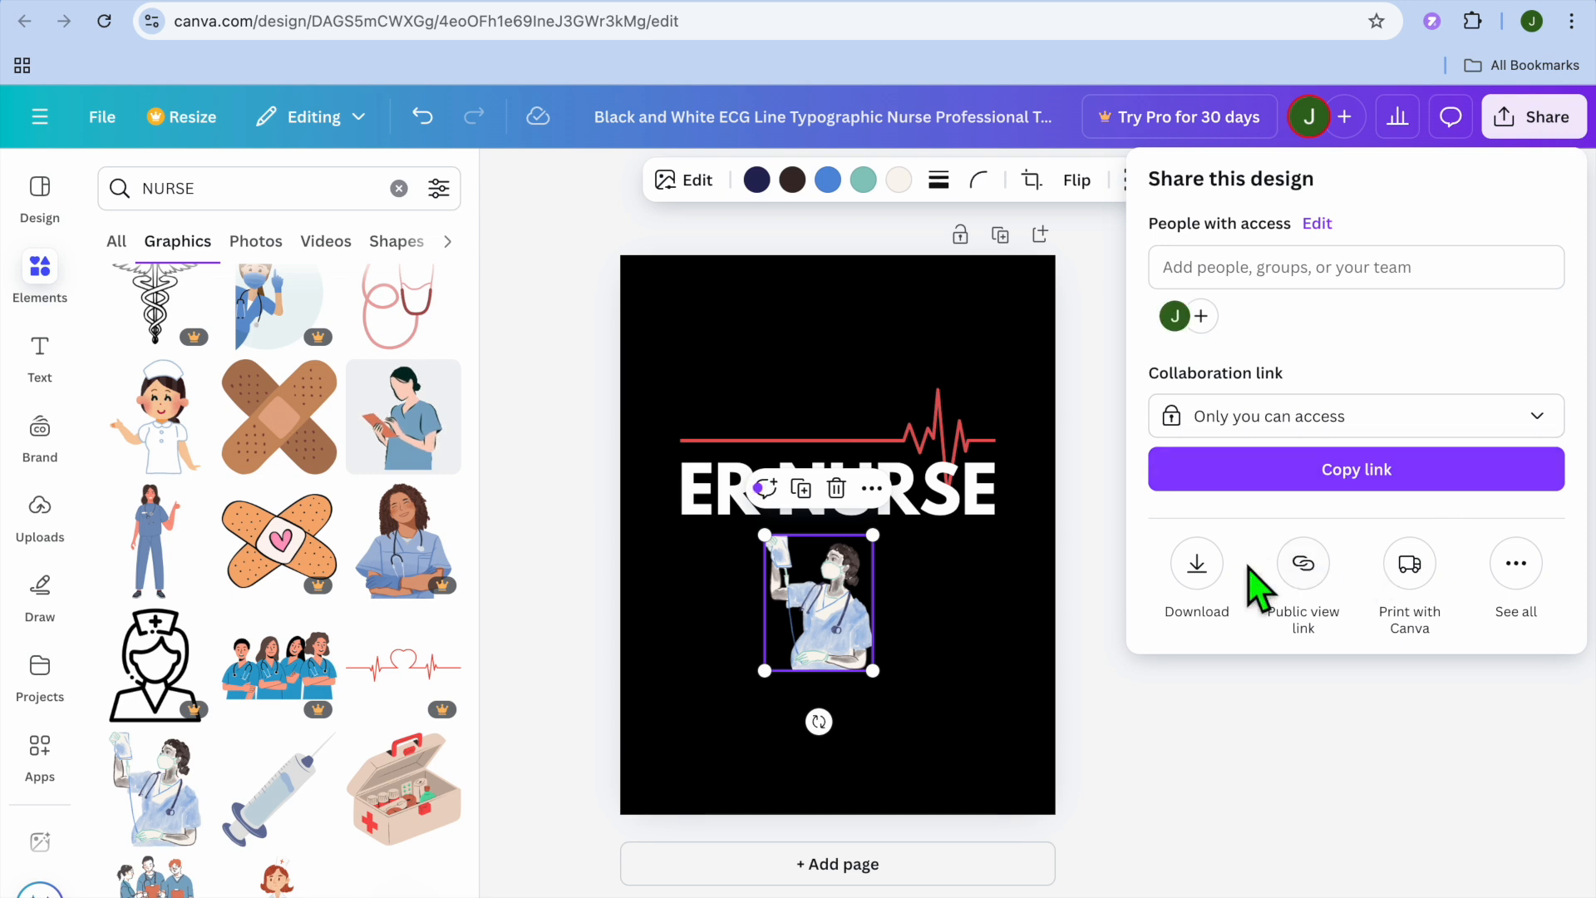
{"action": "left_click", "coordinate": [1197, 566]}
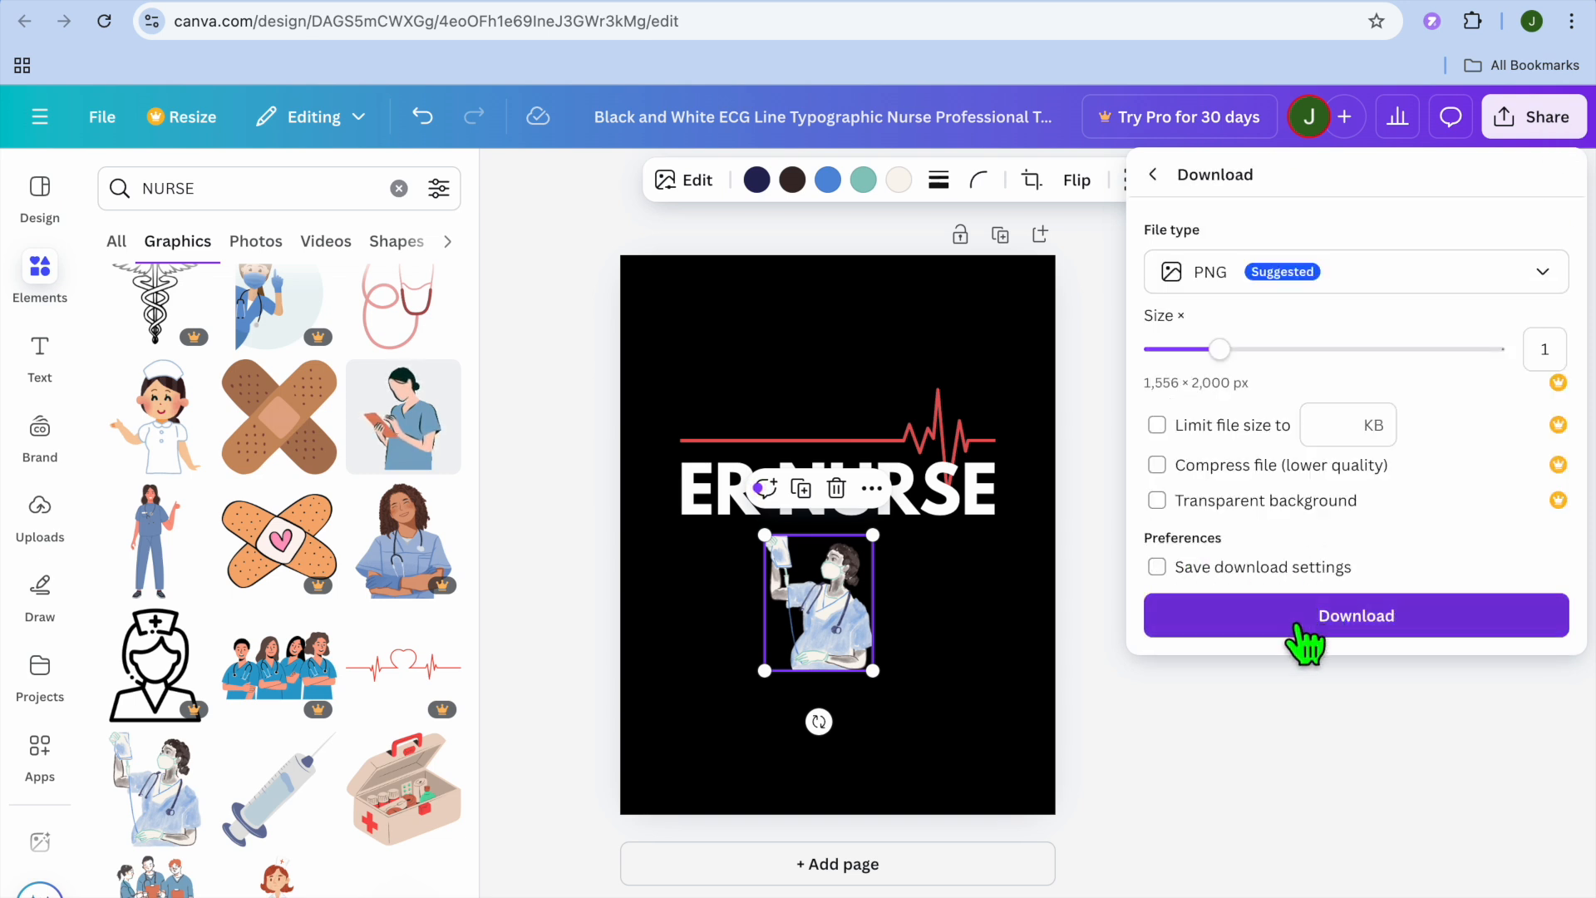
{"action": "left_click", "coordinate": [1290, 636]}
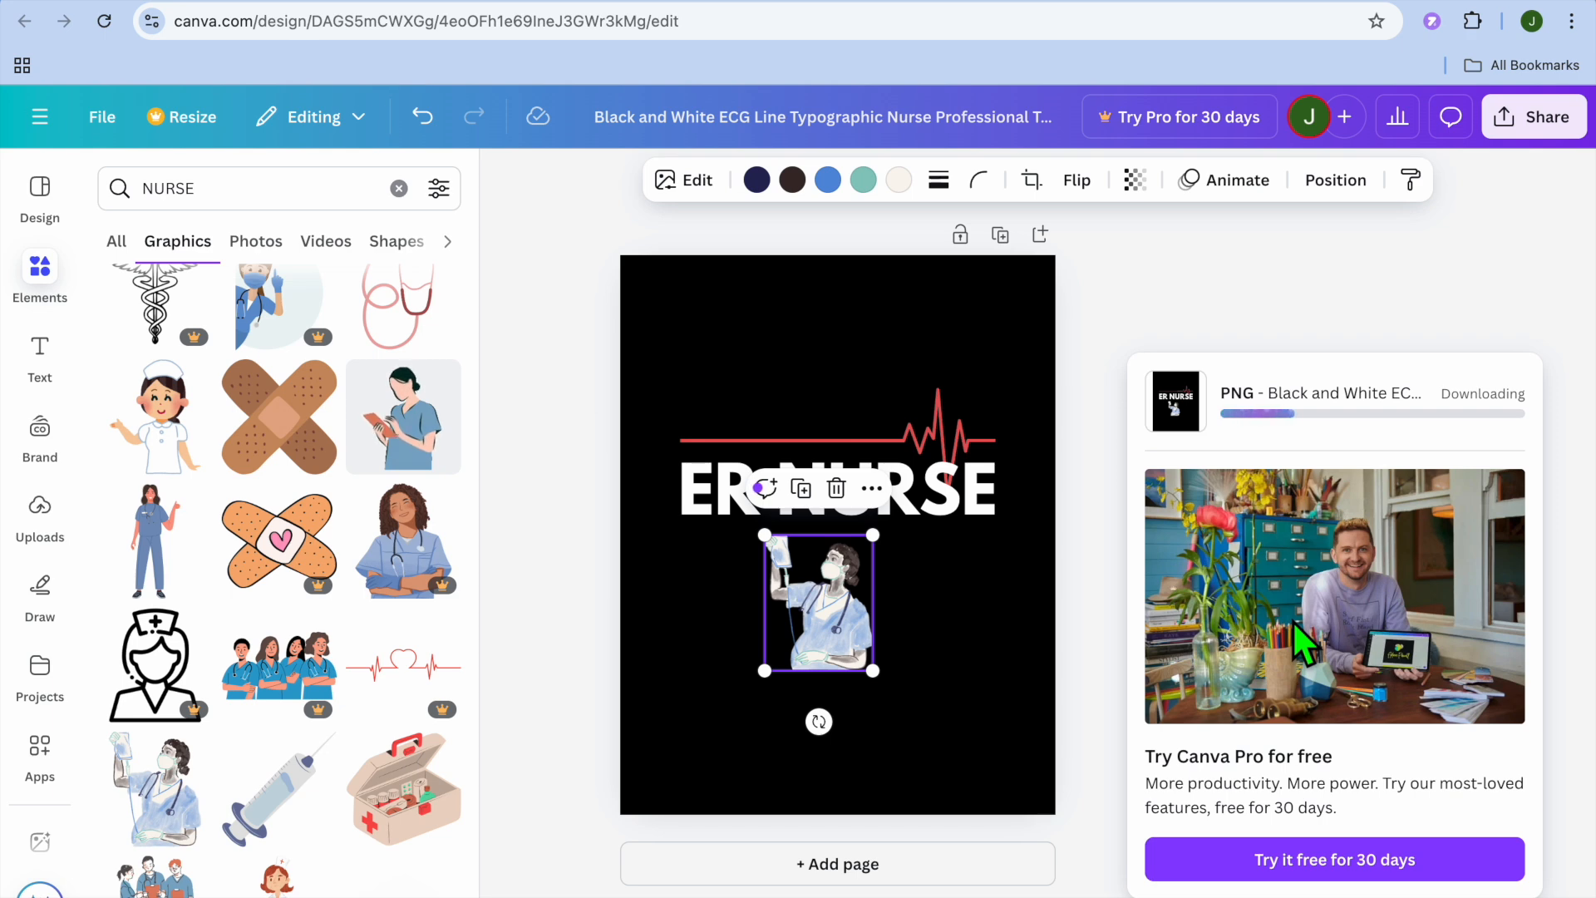
- Switch back to Printify and upload the downloaded nurse T-shirt PNG from the device onto the shirt's front side
{"action": "left_click", "coordinate": [1236, 1]}
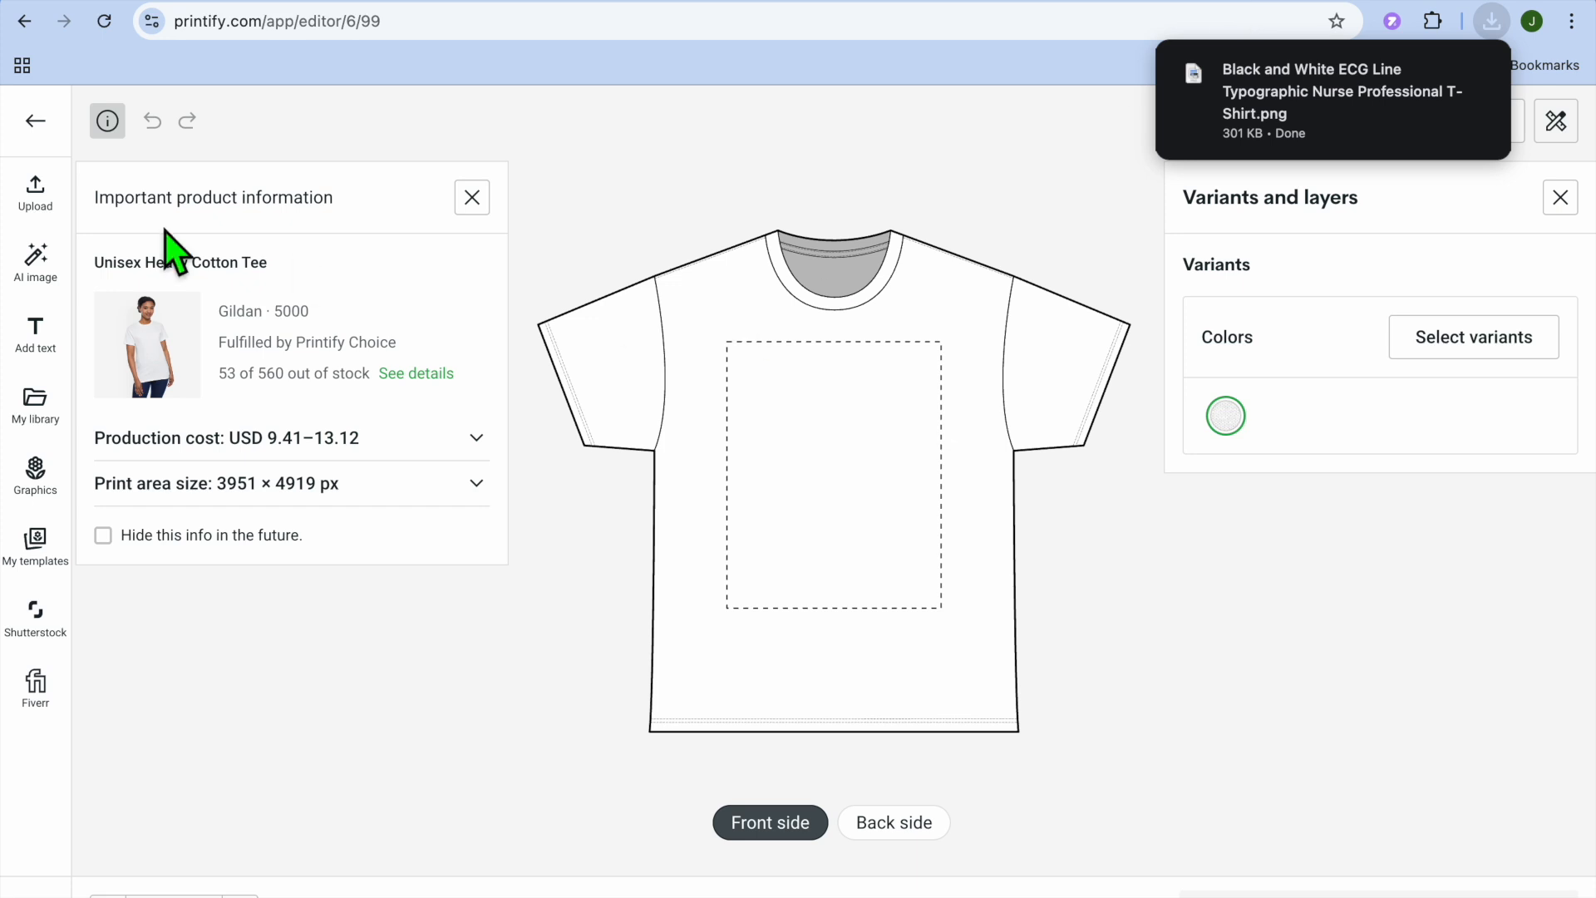
{"action": "left_click", "coordinate": [38, 207]}
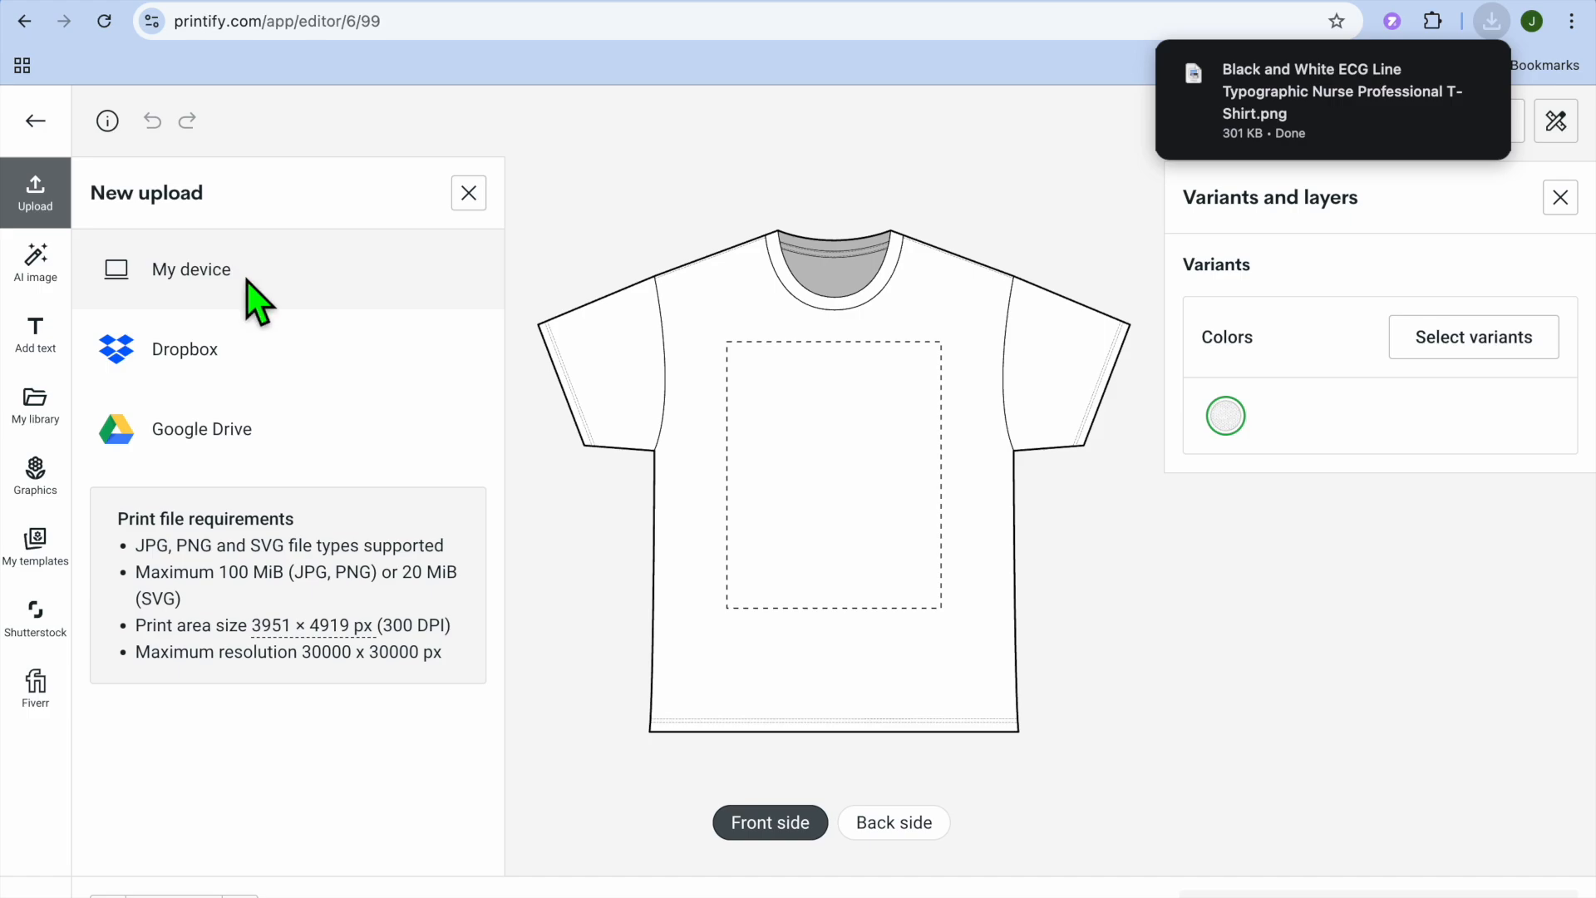
{"action": "left_click", "coordinate": [249, 287]}
{"action": "left_click", "coordinate": [653, 371]}
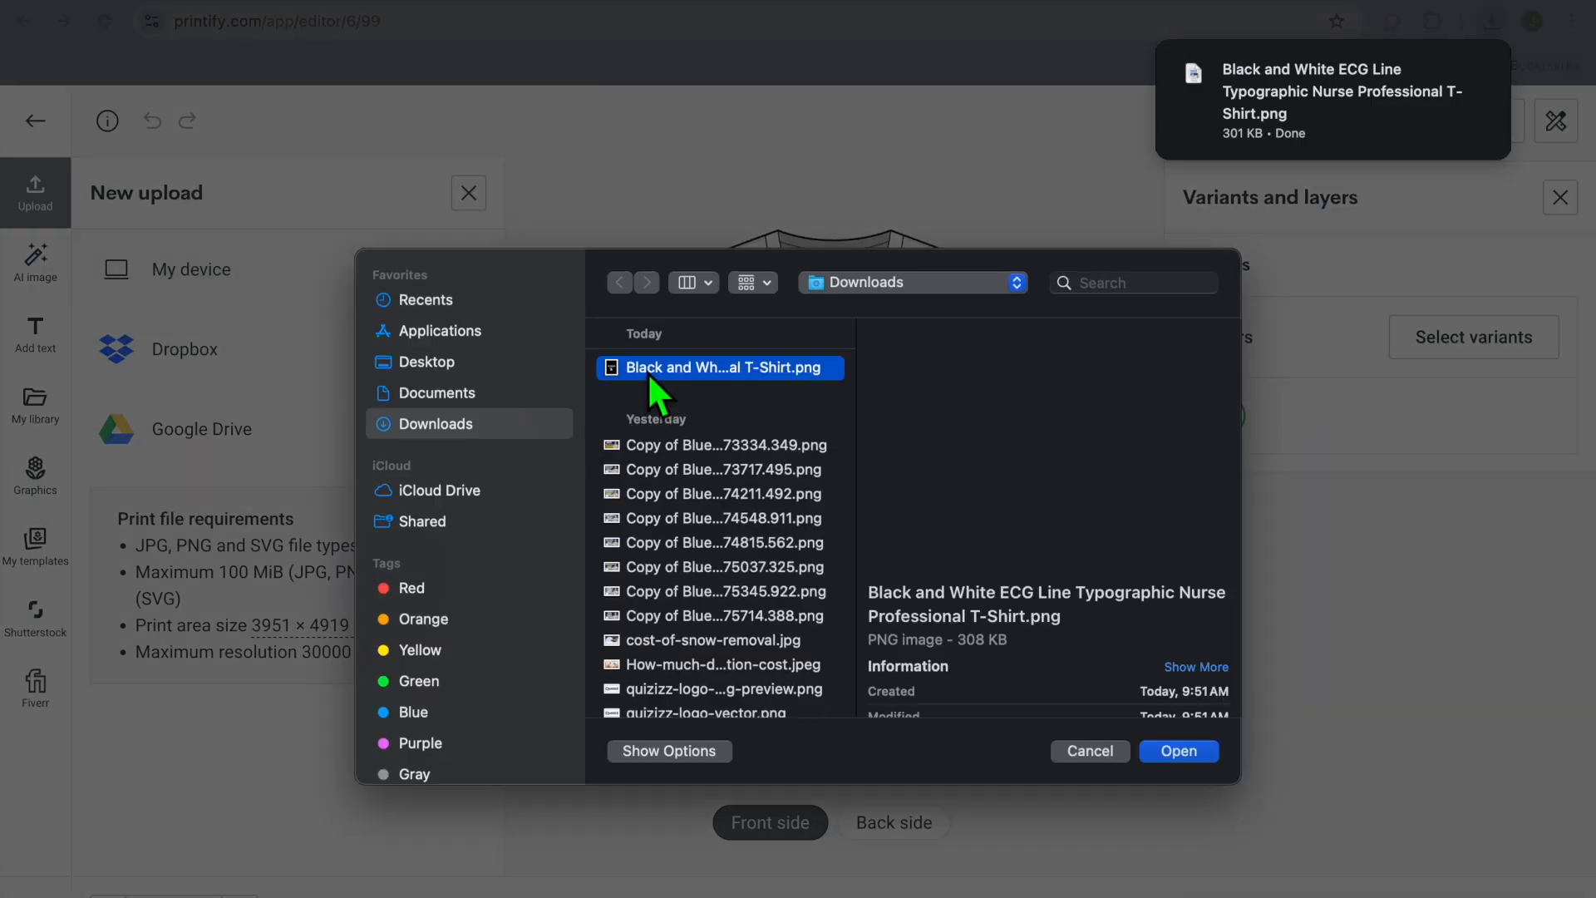
{"action": "left_click", "coordinate": [1197, 753]}
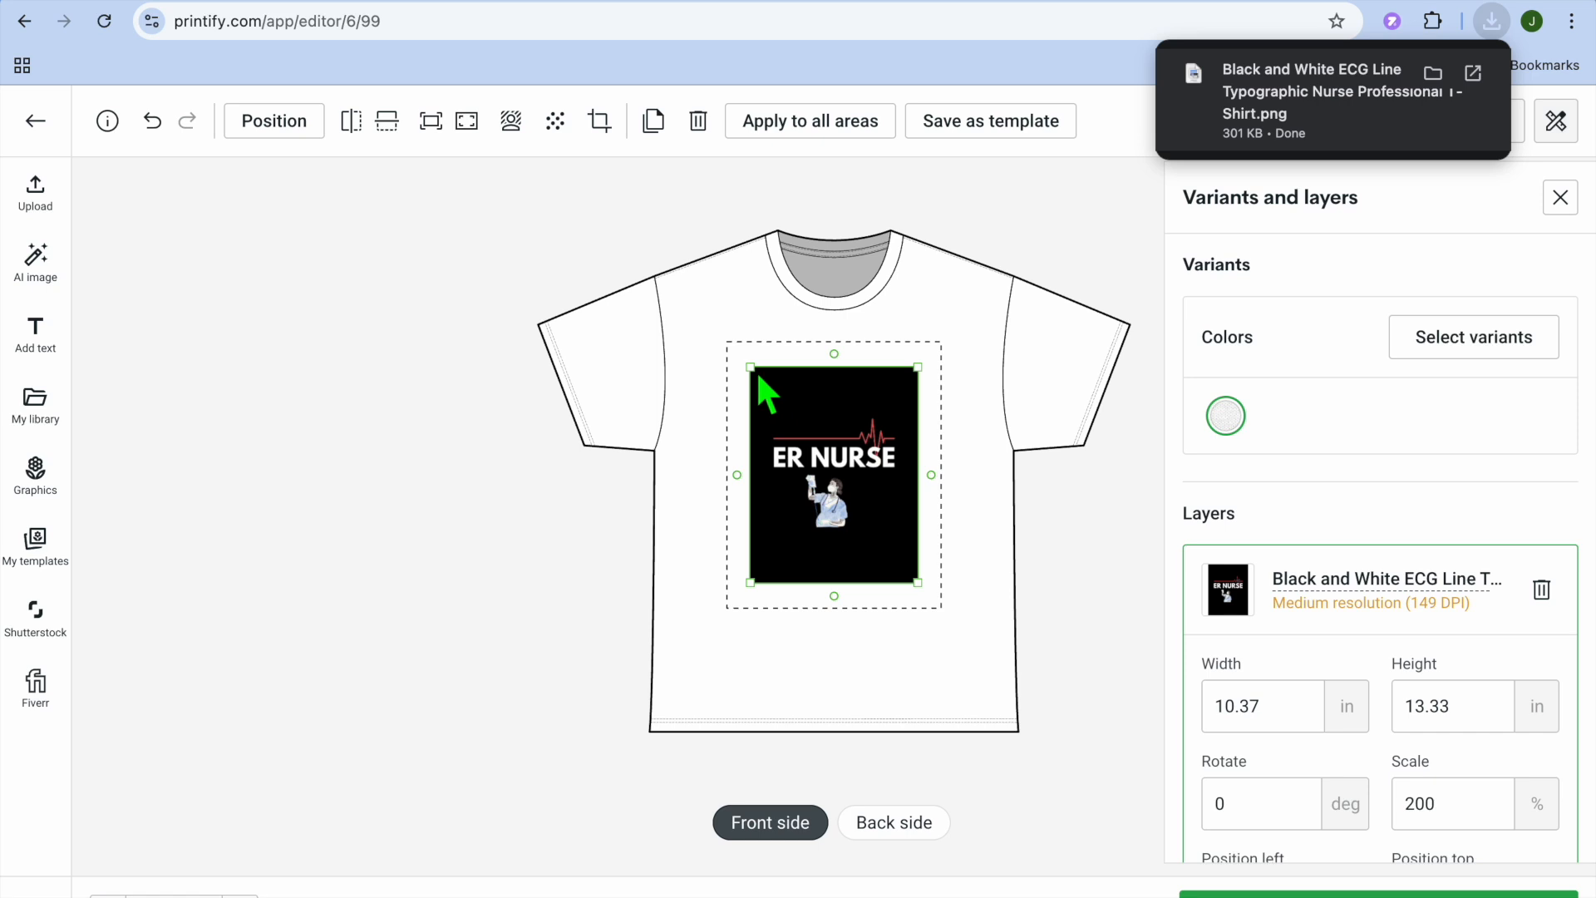
- Enlarge the design on the shirt's front to about 12.29 × 15.8 in, nearly filling the print area
{"action": "left_click_drag", "start_coordinate": [755, 367], "coordinate": [740, 354]}
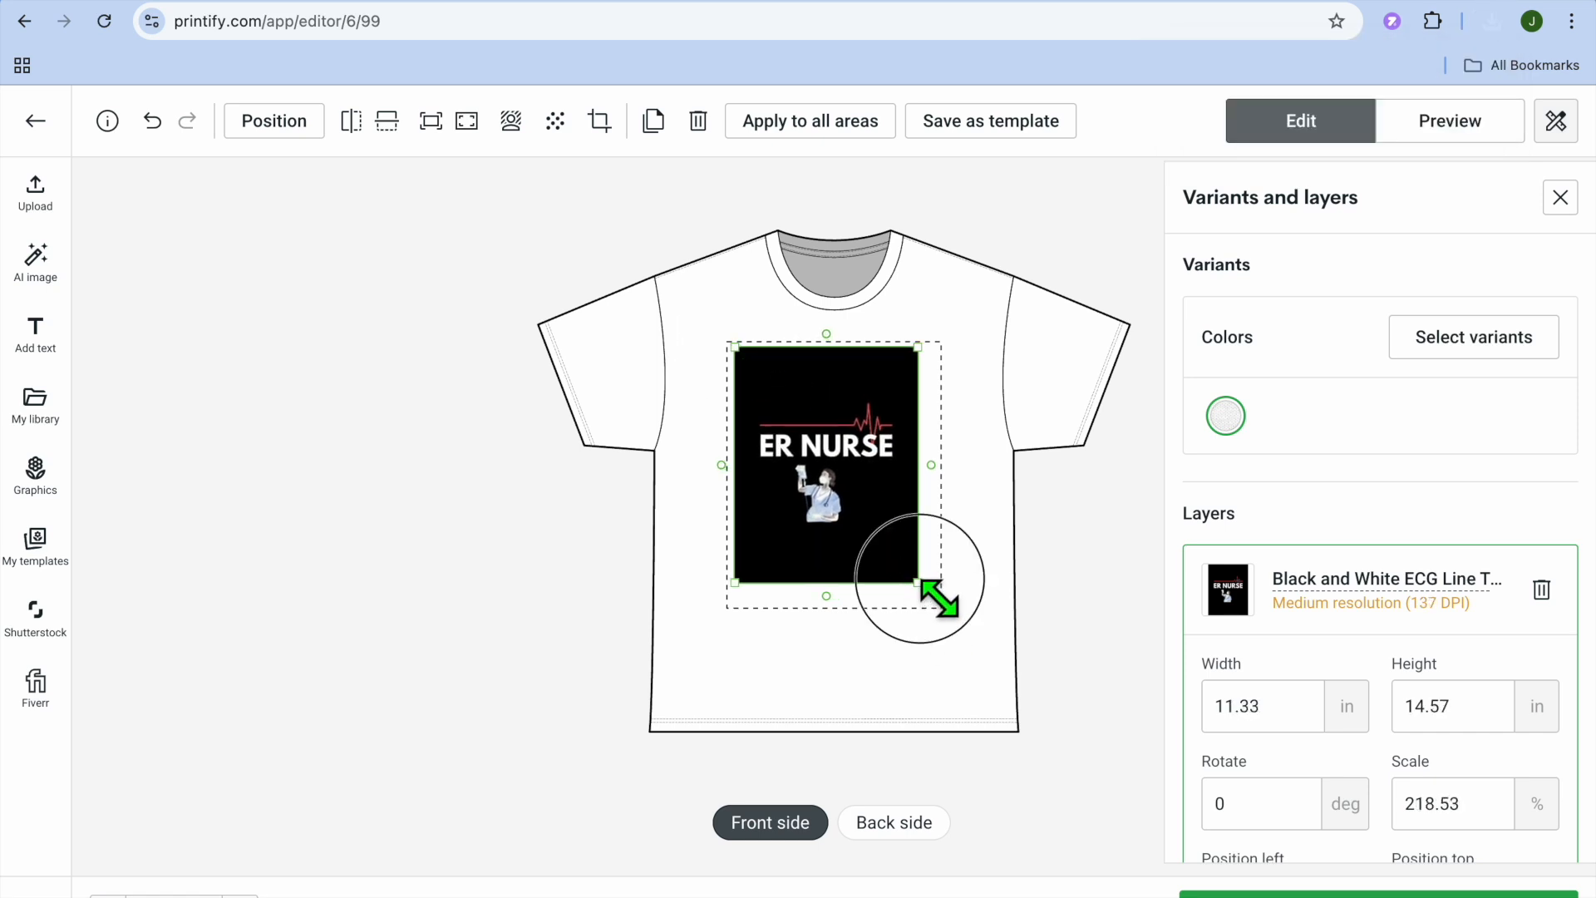
{"action": "left_click_drag", "start_coordinate": [939, 596], "coordinate": [951, 620]}
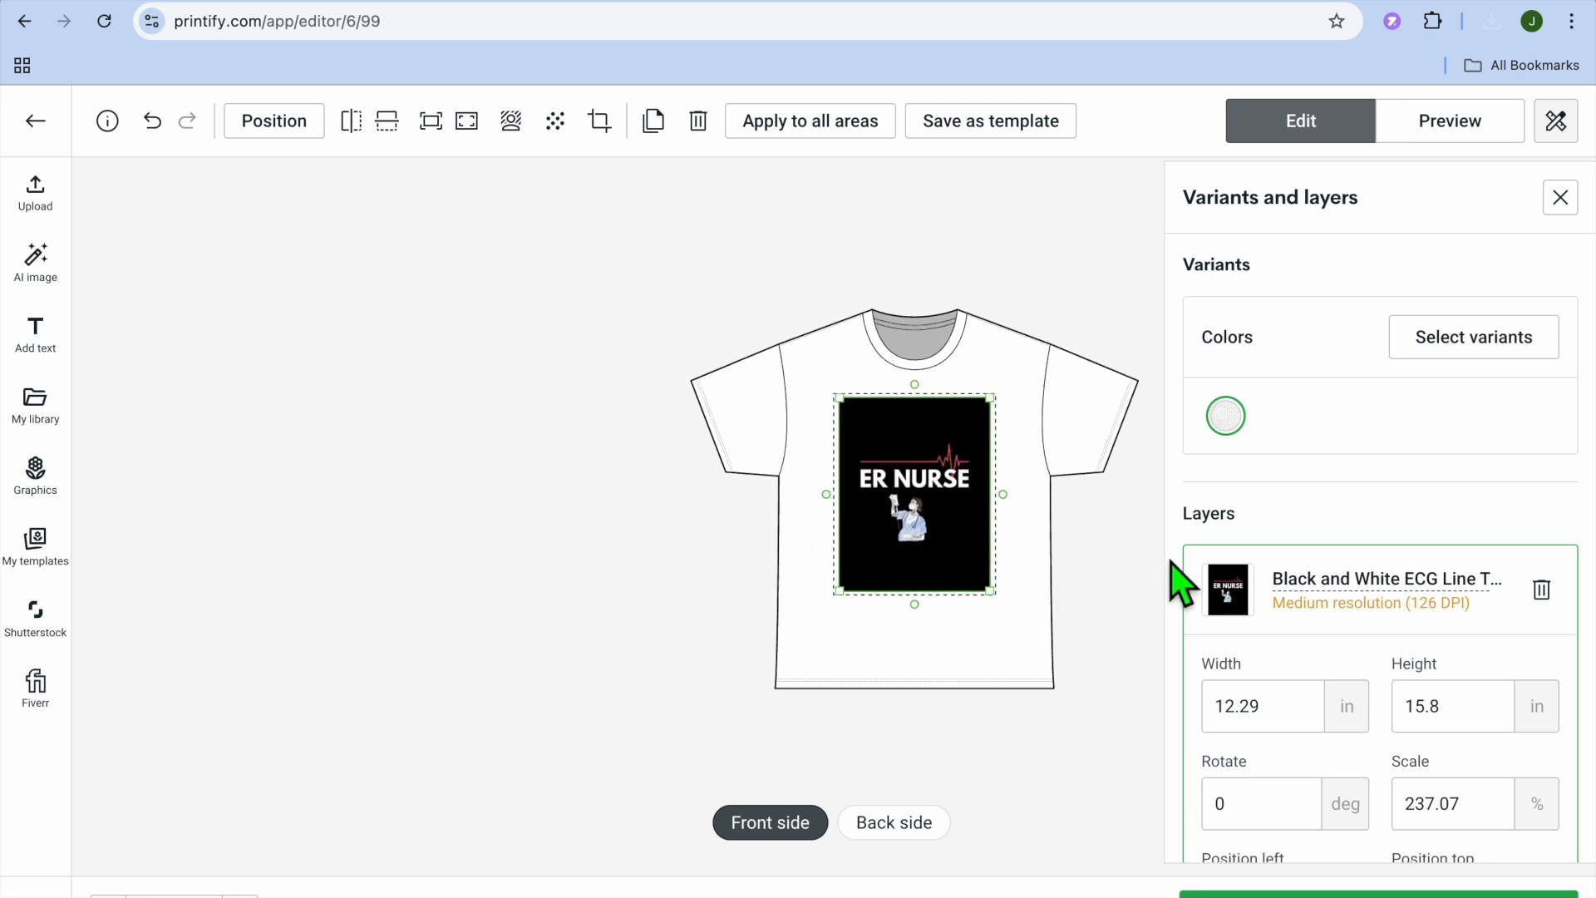
{"action": "scroll", "coordinate": [1246, 598], "scroll_direction": "down", "scroll_amount": 2}
{"action": "scroll", "coordinate": [1303, 615], "scroll_direction": "down", "scroll_amount": 1}
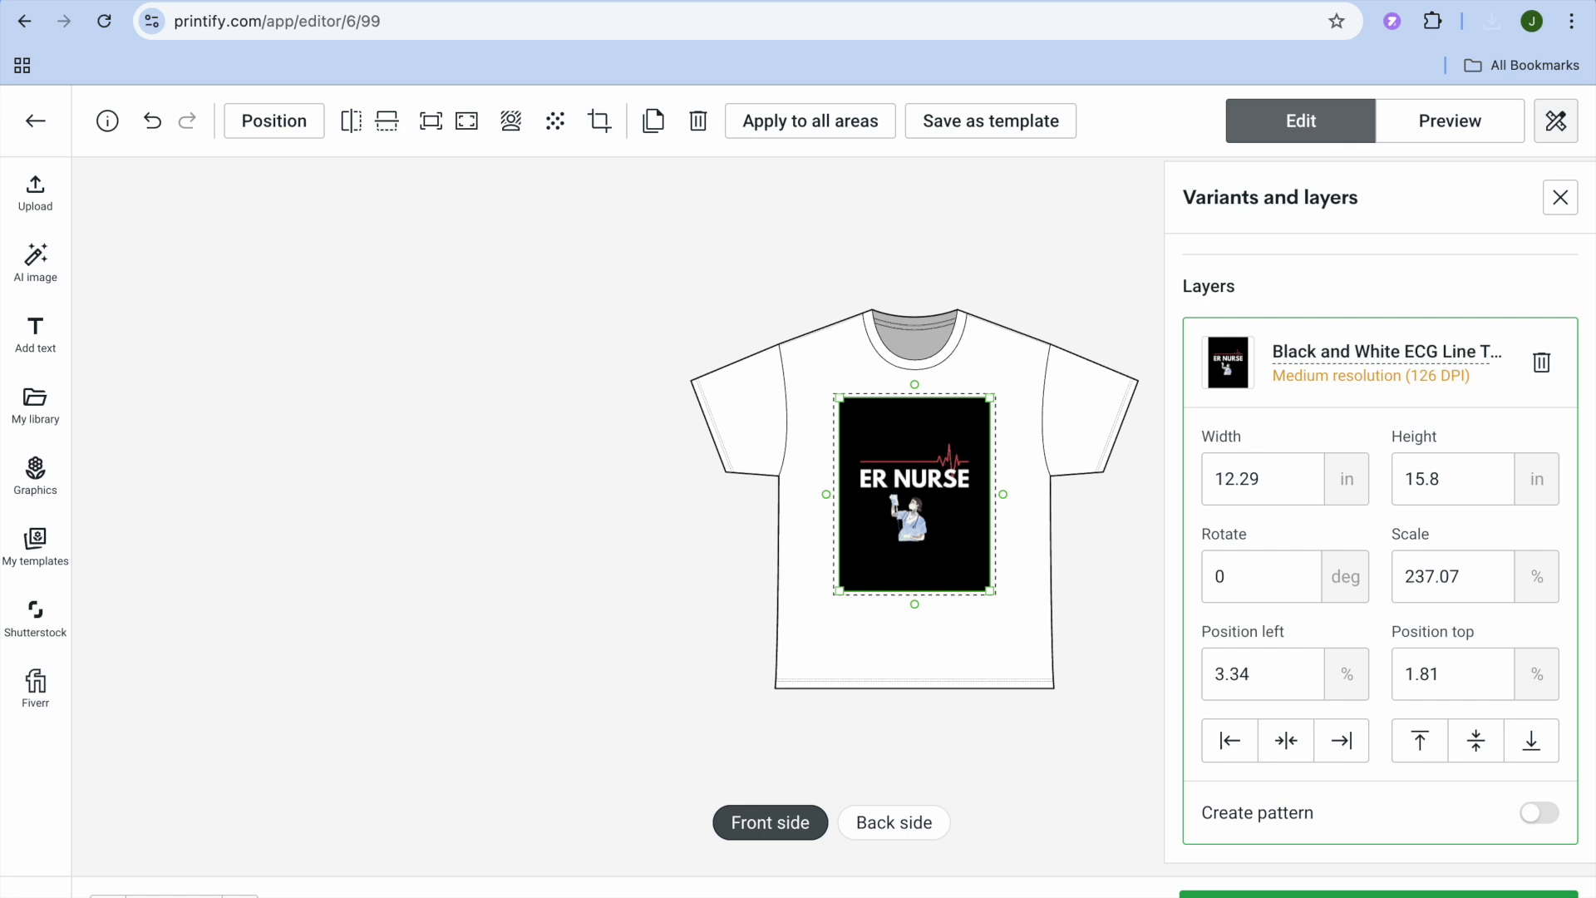
- Continue to the product details and choose the Hanging 1 mockup as the title image
{"action": "left_click", "coordinate": [1346, 894]}
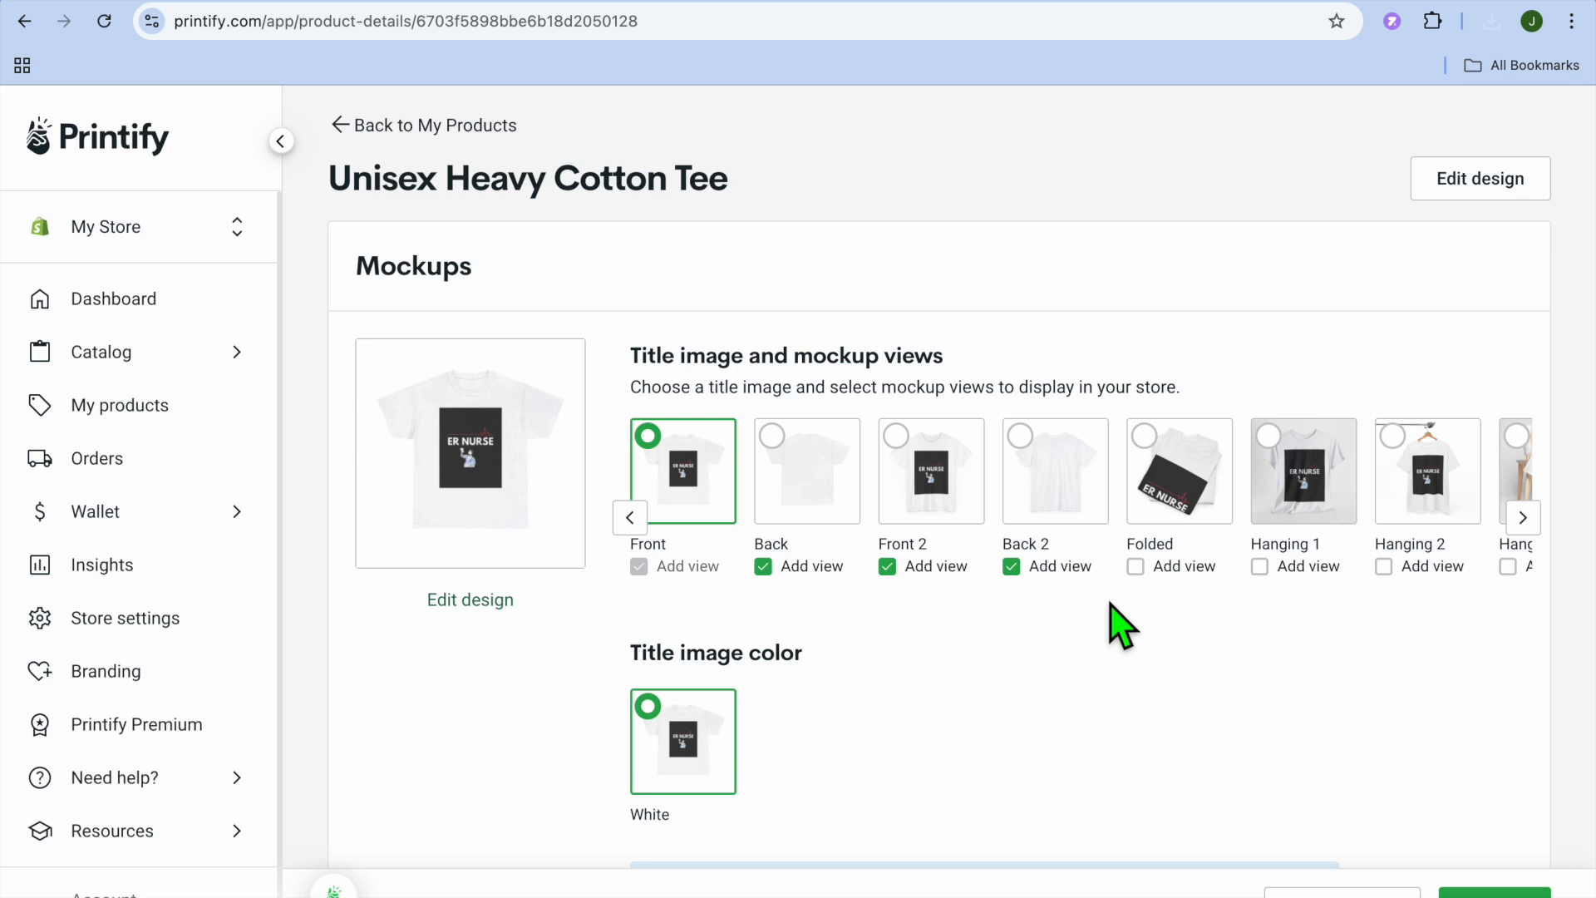
{"action": "scroll", "coordinate": [1117, 625], "scroll_direction": "down", "scroll_amount": 1}
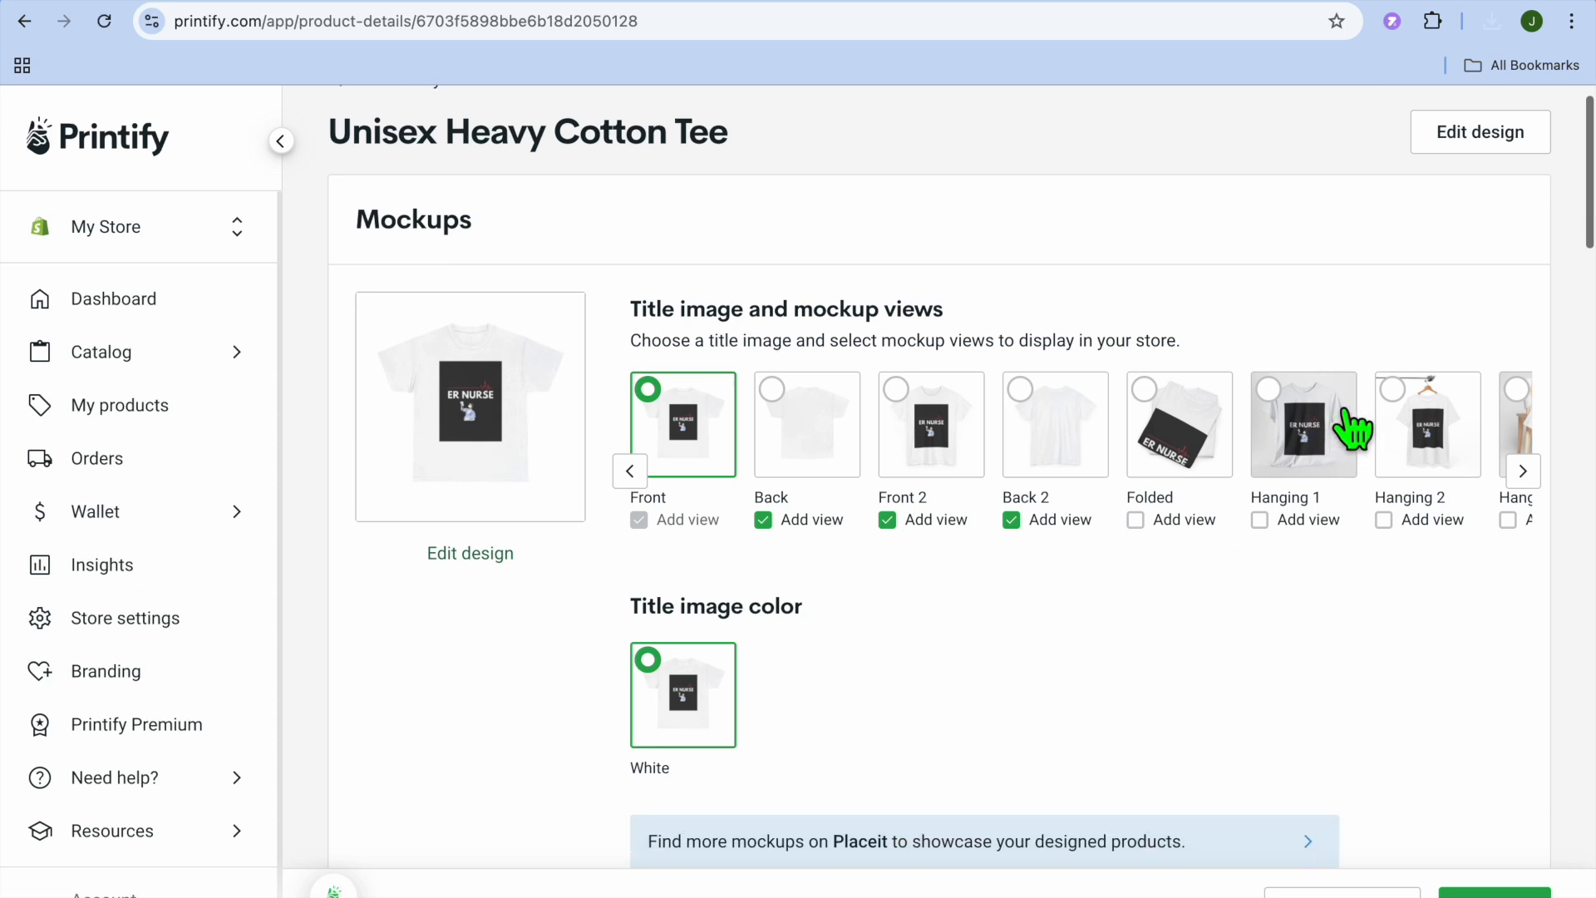
{"action": "left_click", "coordinate": [1308, 434]}
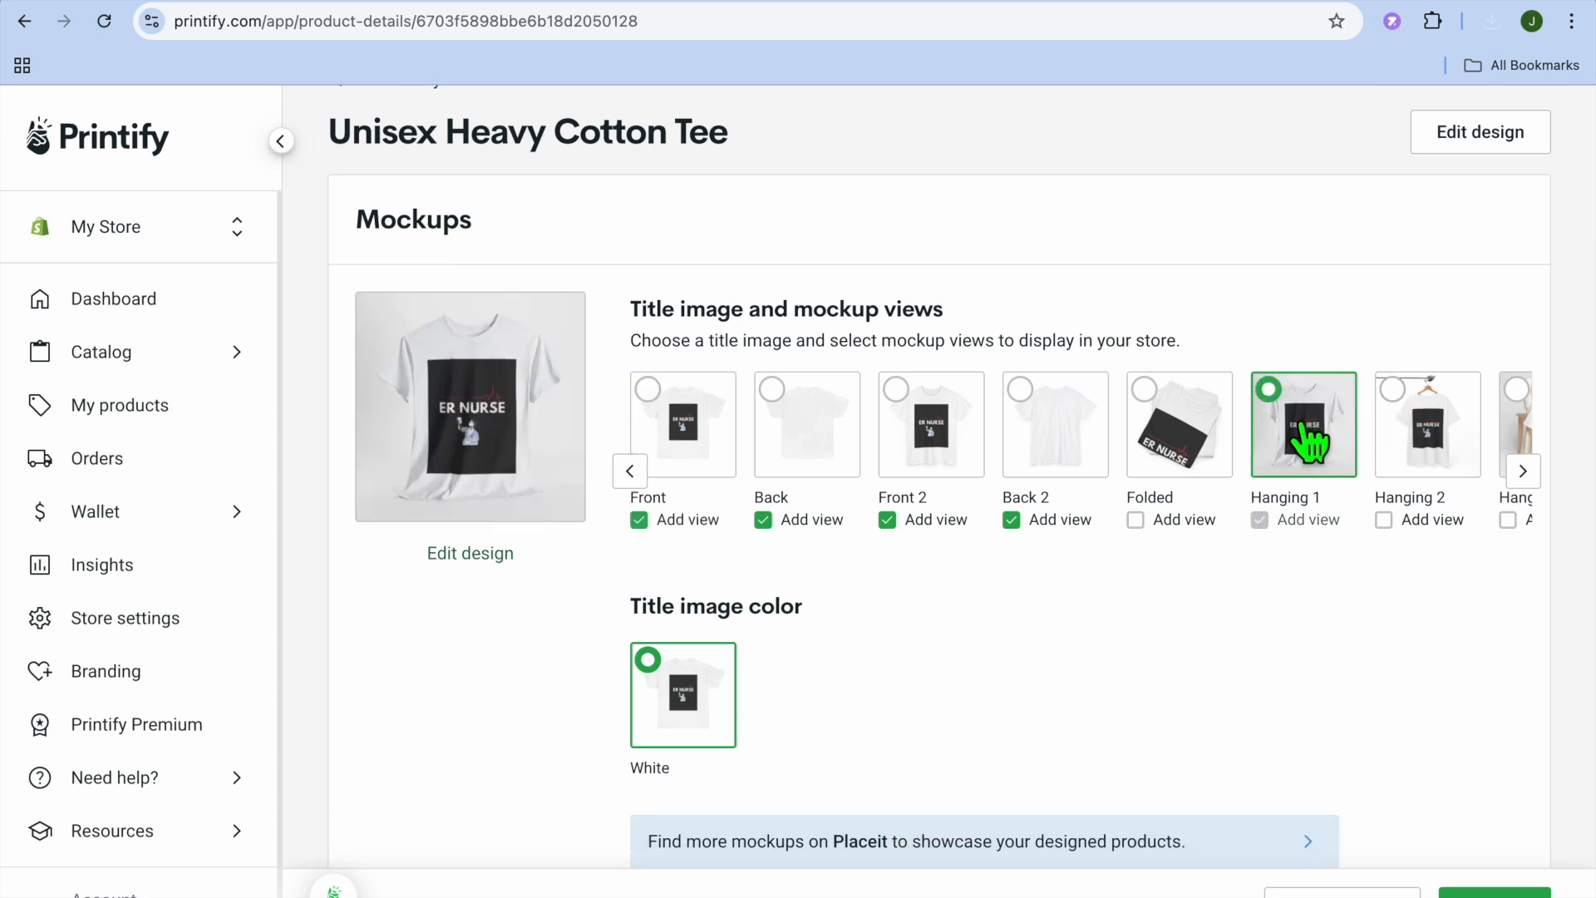
- Select all eight size variants in the pricing table, then publish the product to the store and confirm the optimized listing details
{"action": "scroll", "coordinate": [1239, 712], "scroll_direction": "down", "scroll_amount": 7}
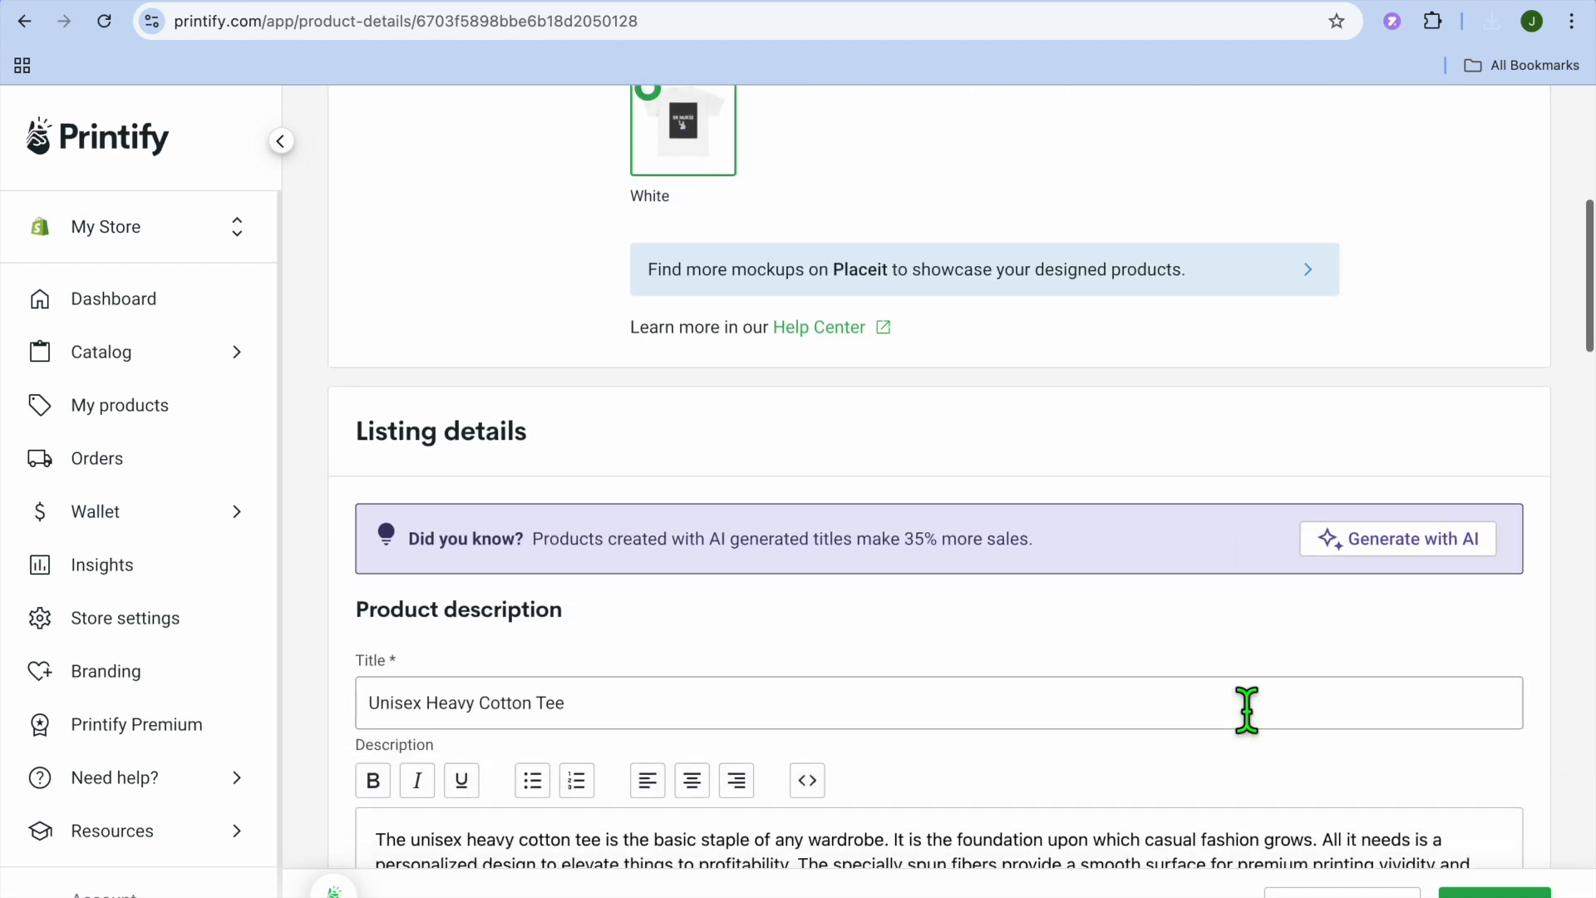
{"action": "scroll", "coordinate": [1246, 709], "scroll_direction": "down", "scroll_amount": 5}
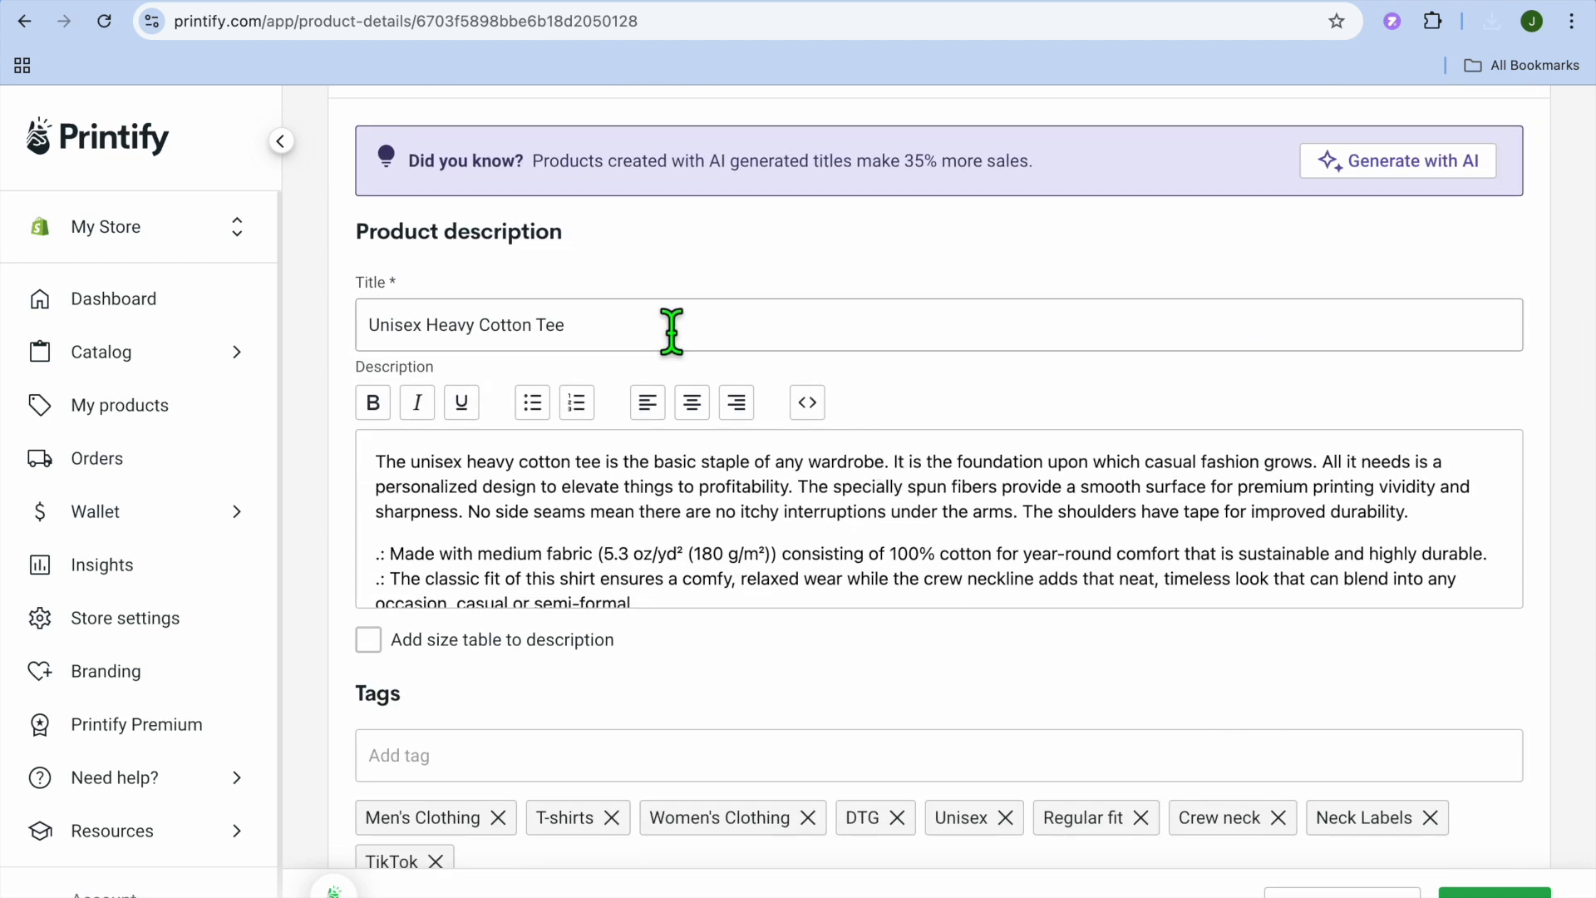
{"action": "scroll", "coordinate": [905, 520], "scroll_direction": "down", "scroll_amount": 3}
{"action": "scroll", "coordinate": [905, 520], "scroll_direction": "down", "scroll_amount": 12}
{"action": "scroll", "coordinate": [909, 532], "scroll_direction": "down", "scroll_amount": 7}
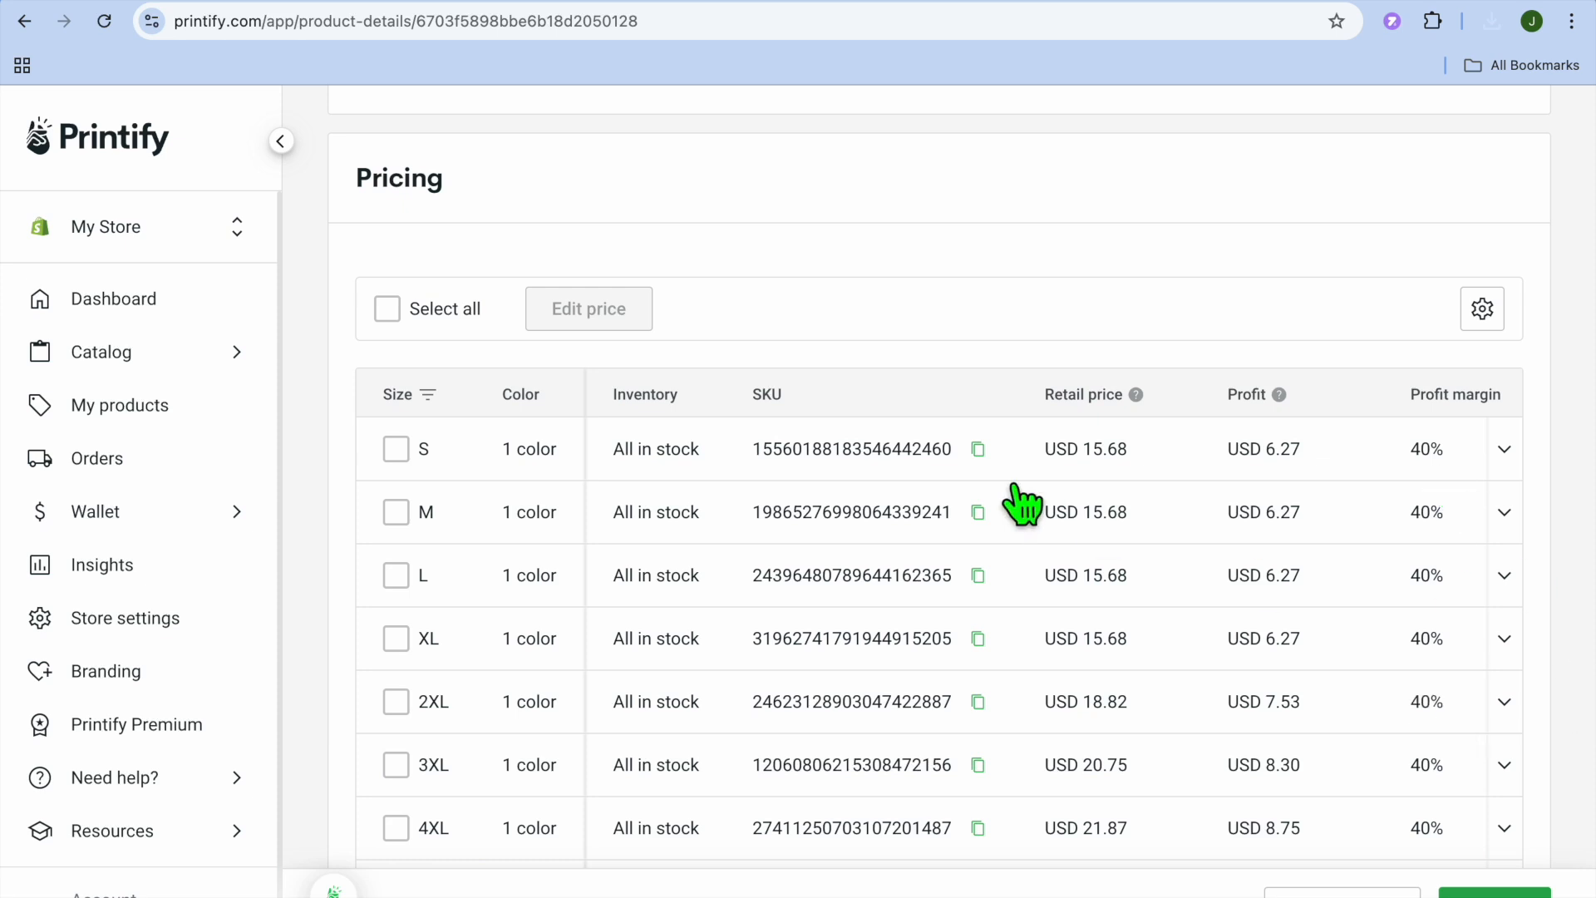
{"action": "left_click", "coordinate": [397, 309]}
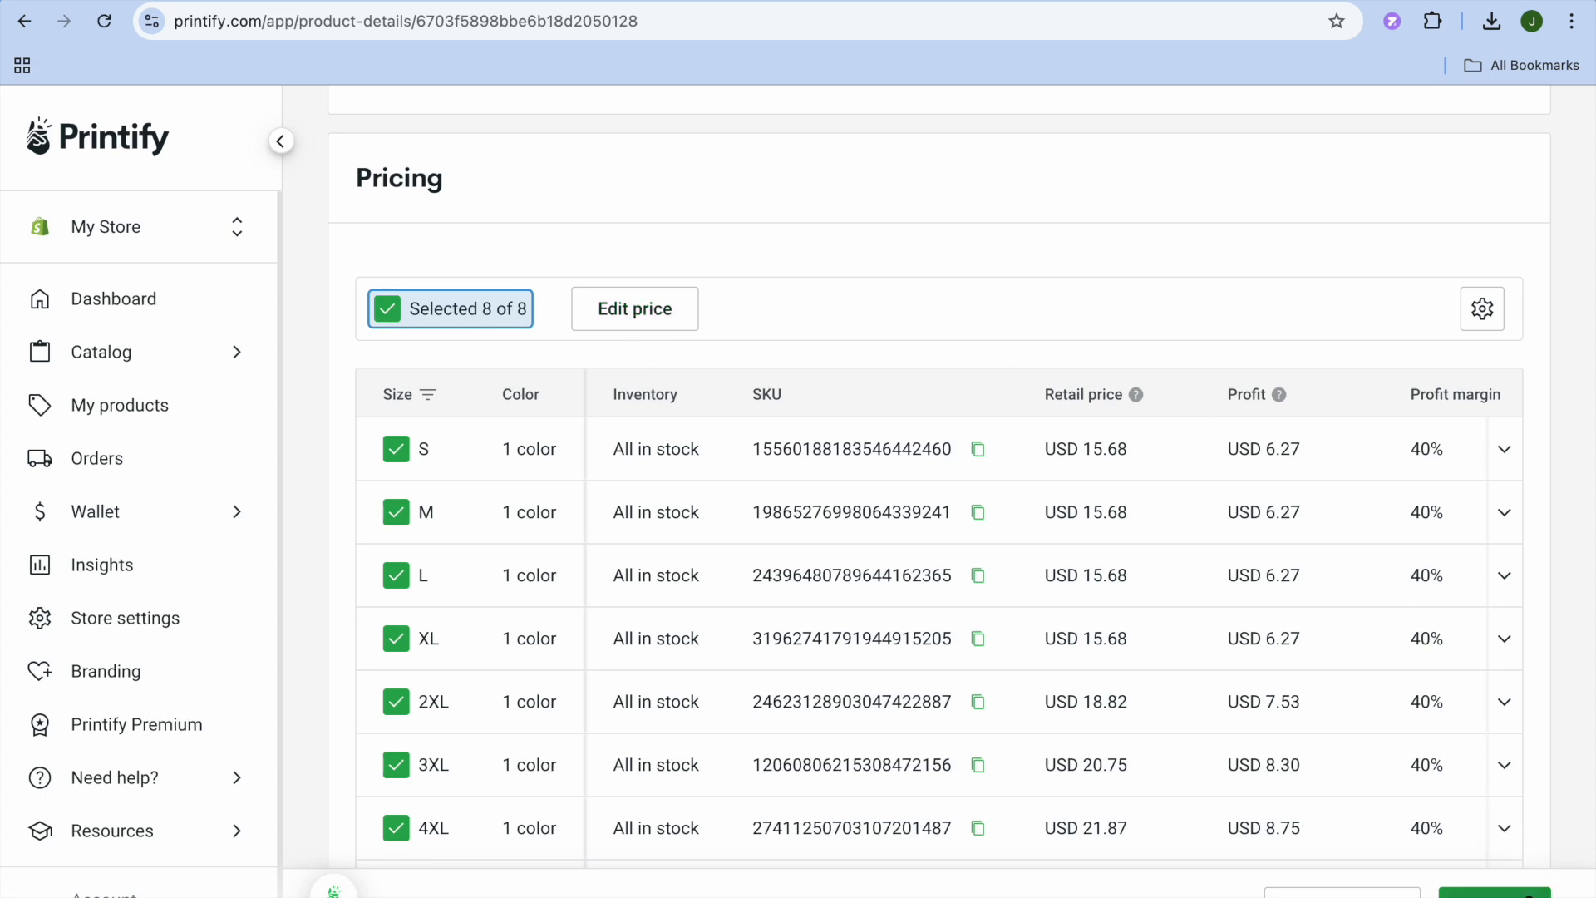
{"action": "left_click", "coordinate": [1494, 893]}
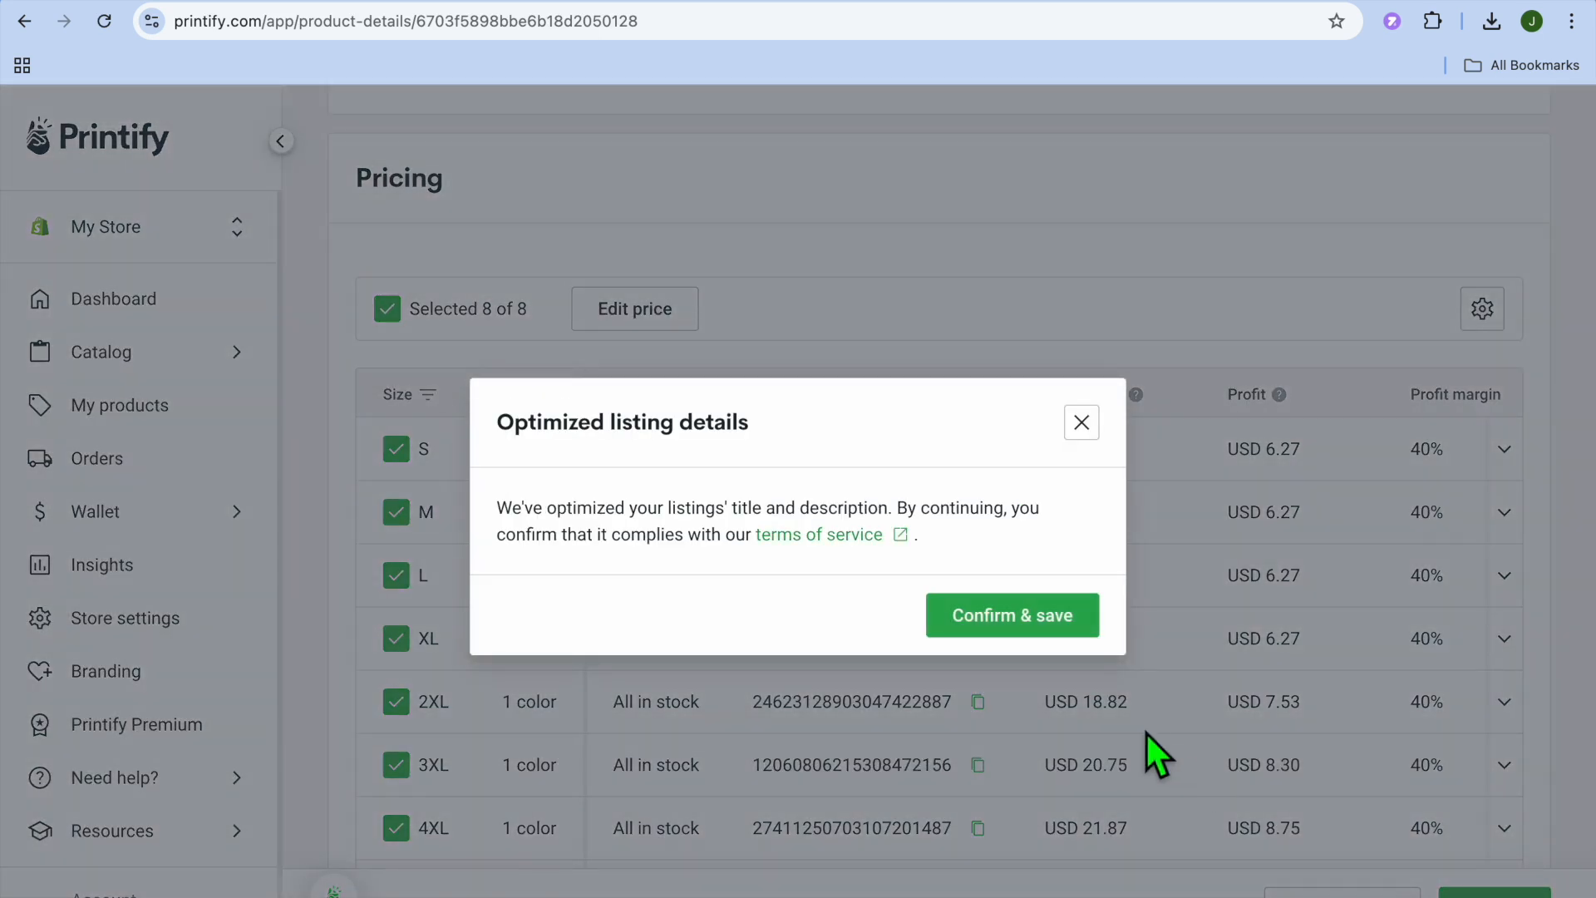
{"action": "left_click", "coordinate": [1032, 622]}
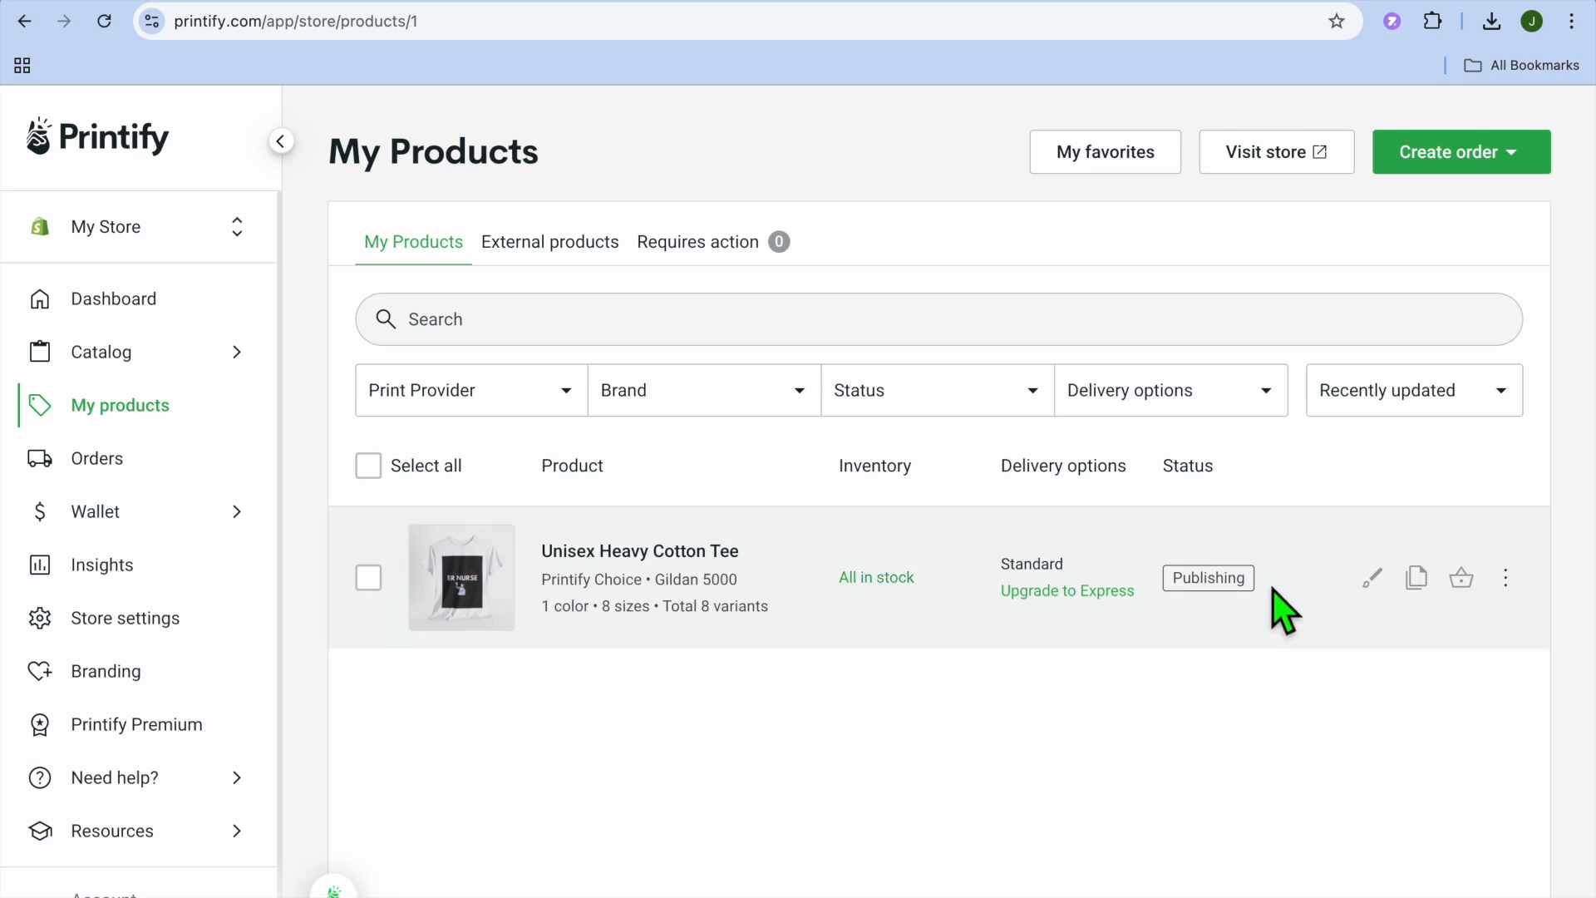
- Open Pinterest in a new browser tab, dismiss the notification request and confirm the account's existing email address
{"action": "left_click", "coordinate": [1485, 0]}
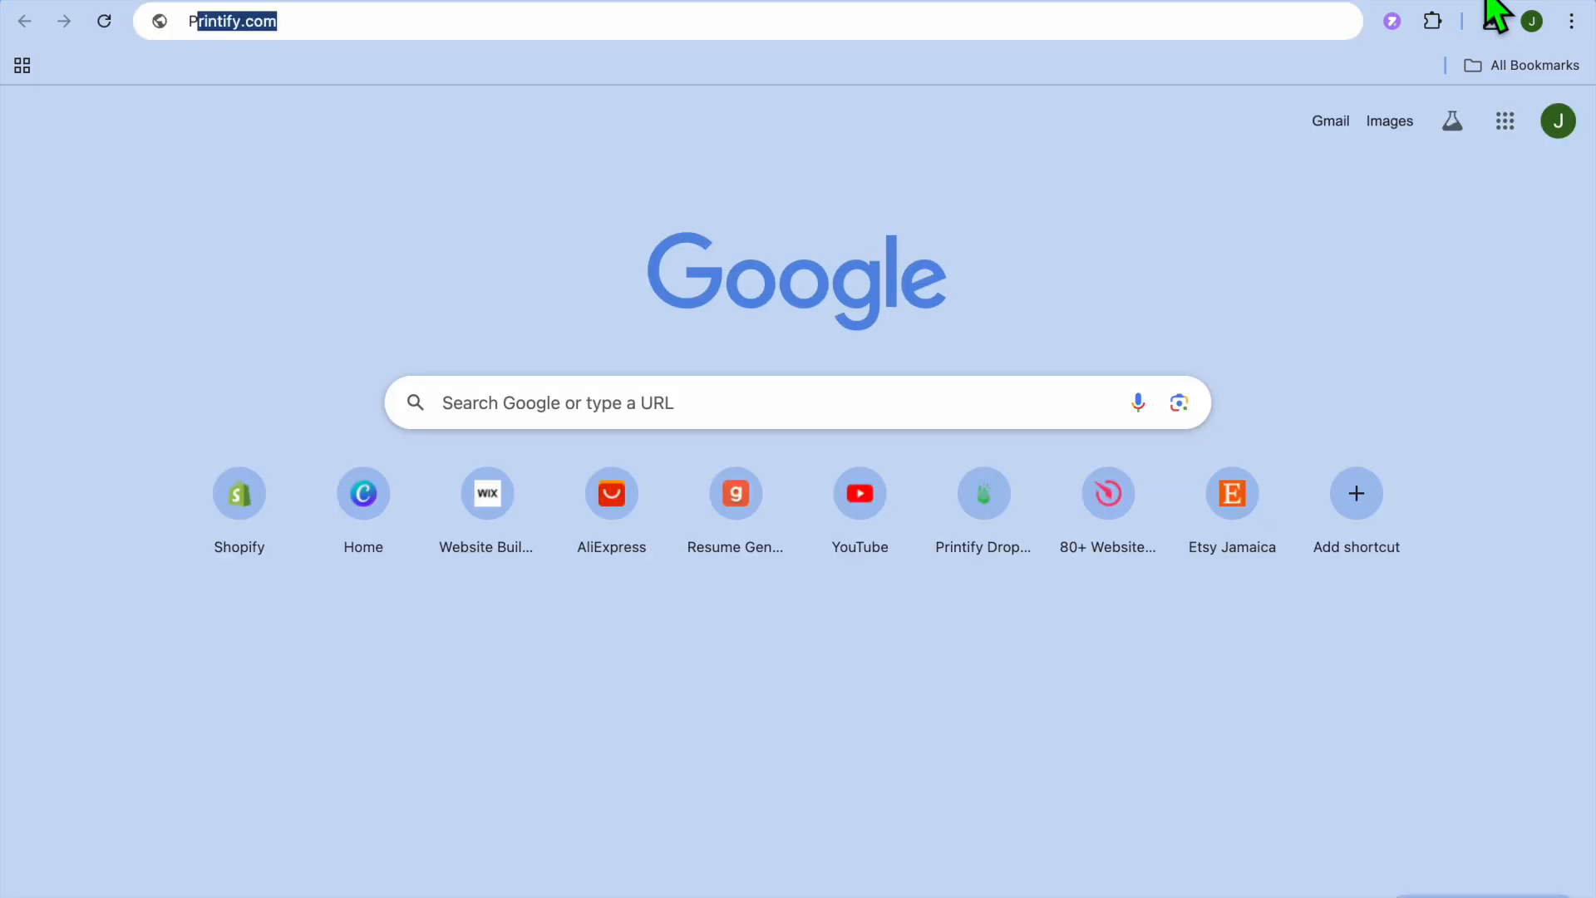
{"action": "type", "text": "PINT"}
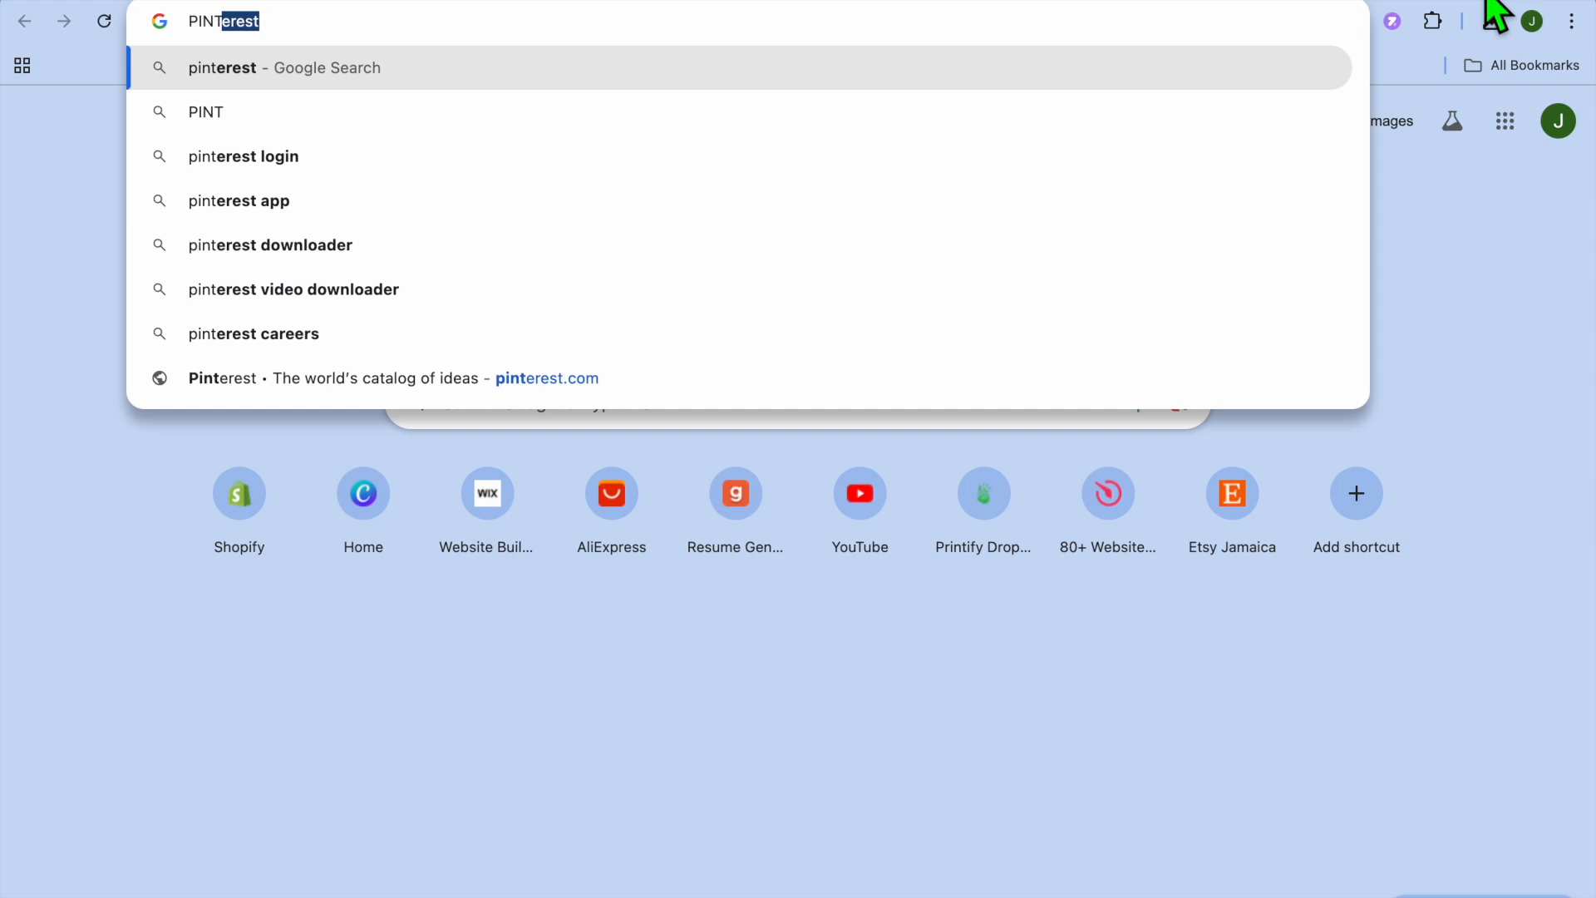
{"action": "key", "text": "Return"}
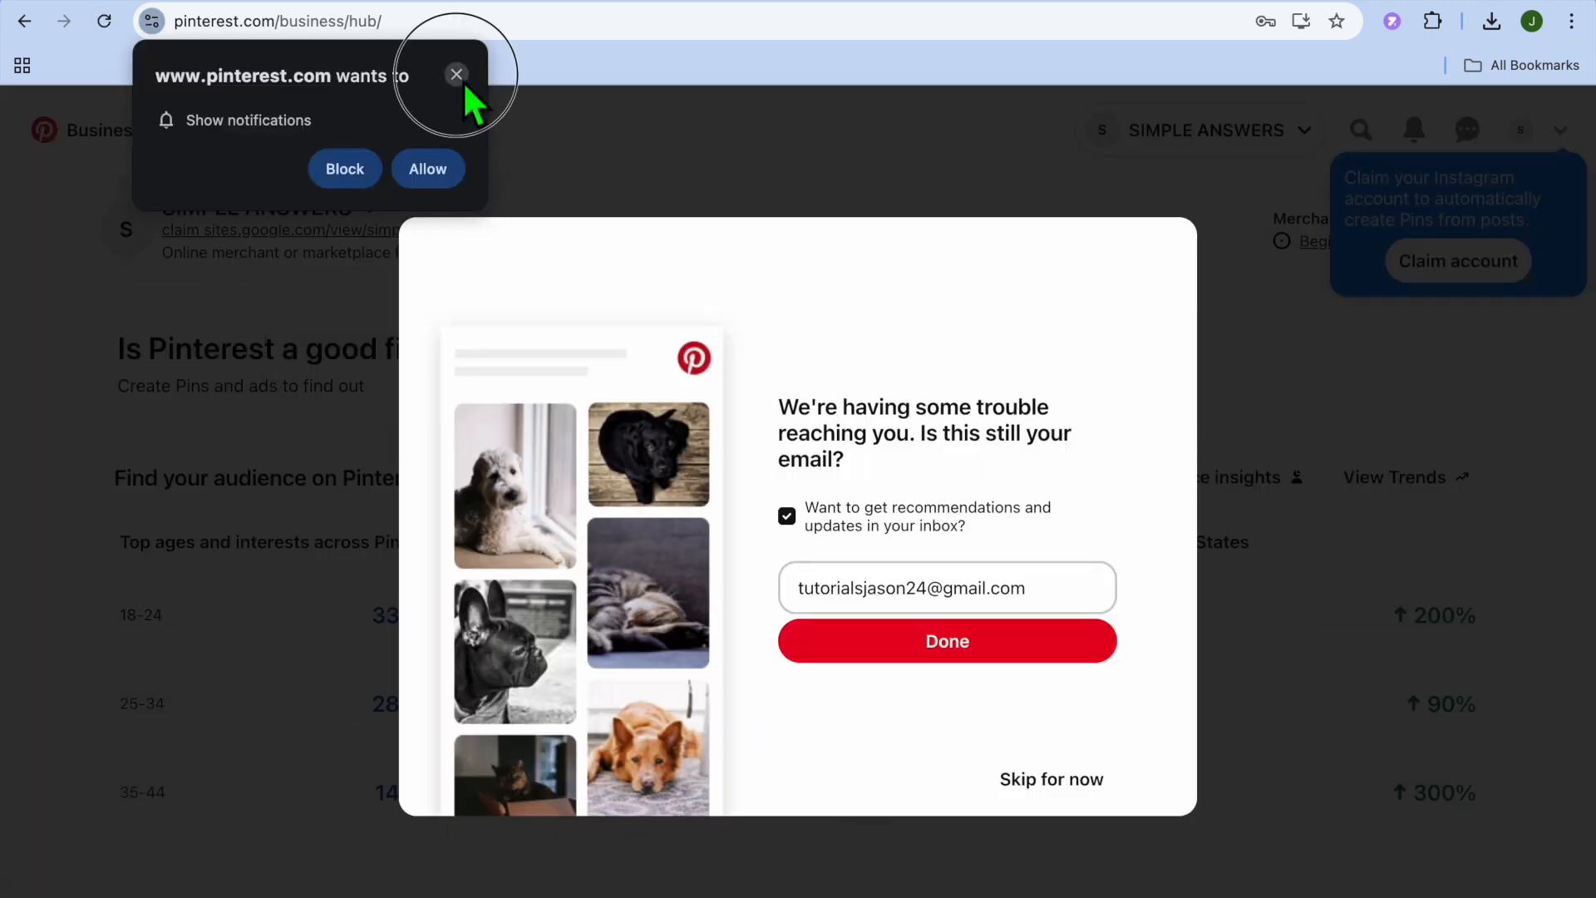
{"action": "left_click", "coordinate": [459, 77]}
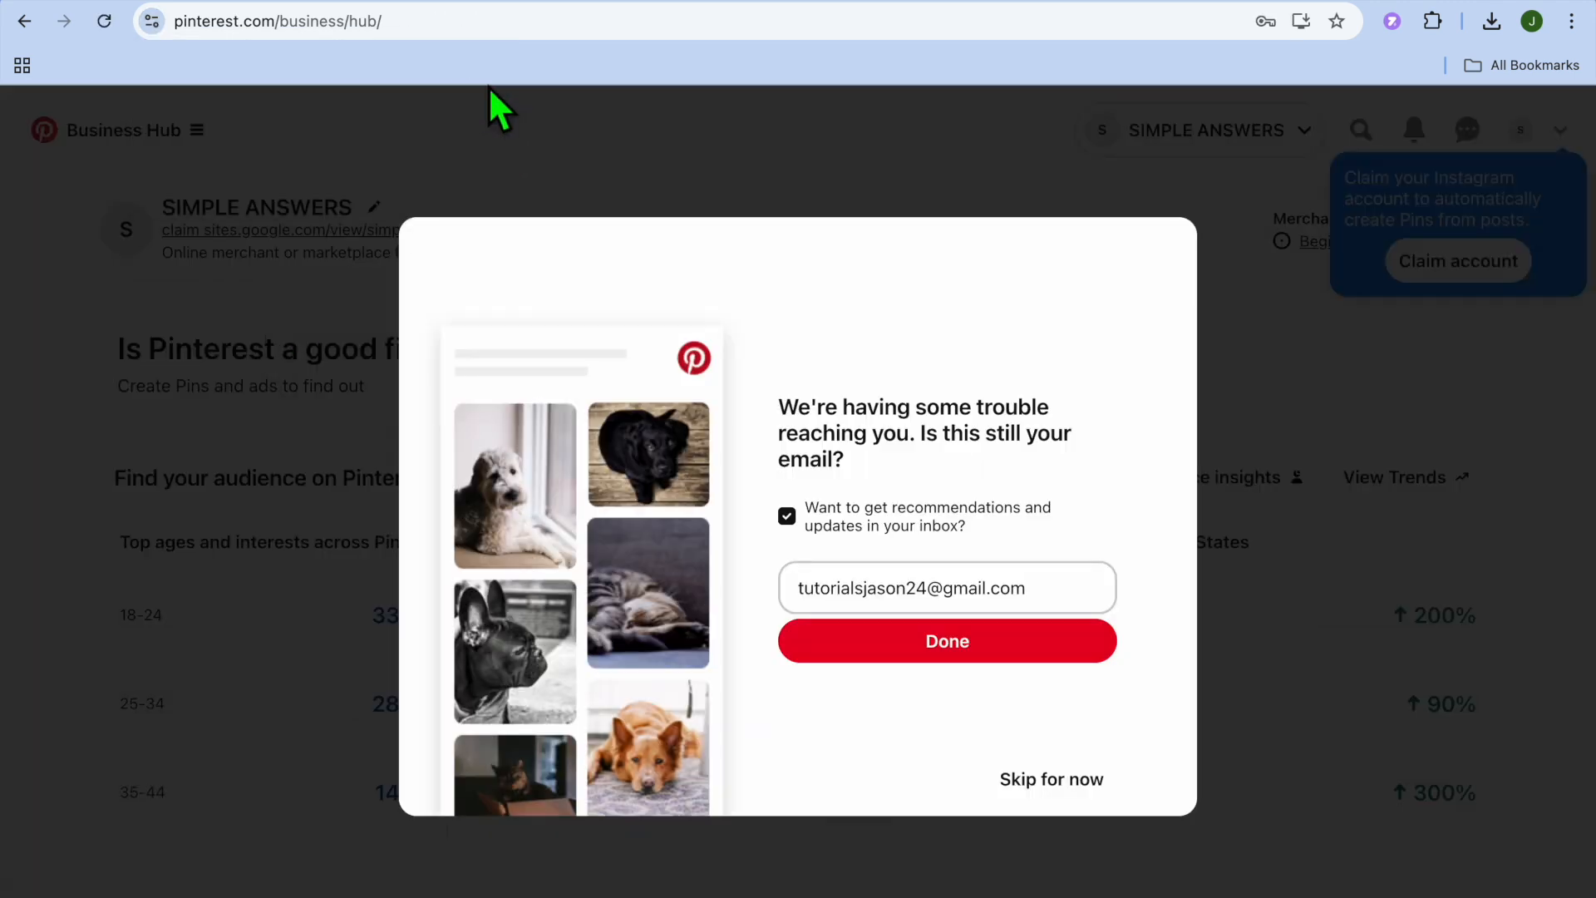
{"action": "left_click", "coordinate": [942, 645]}
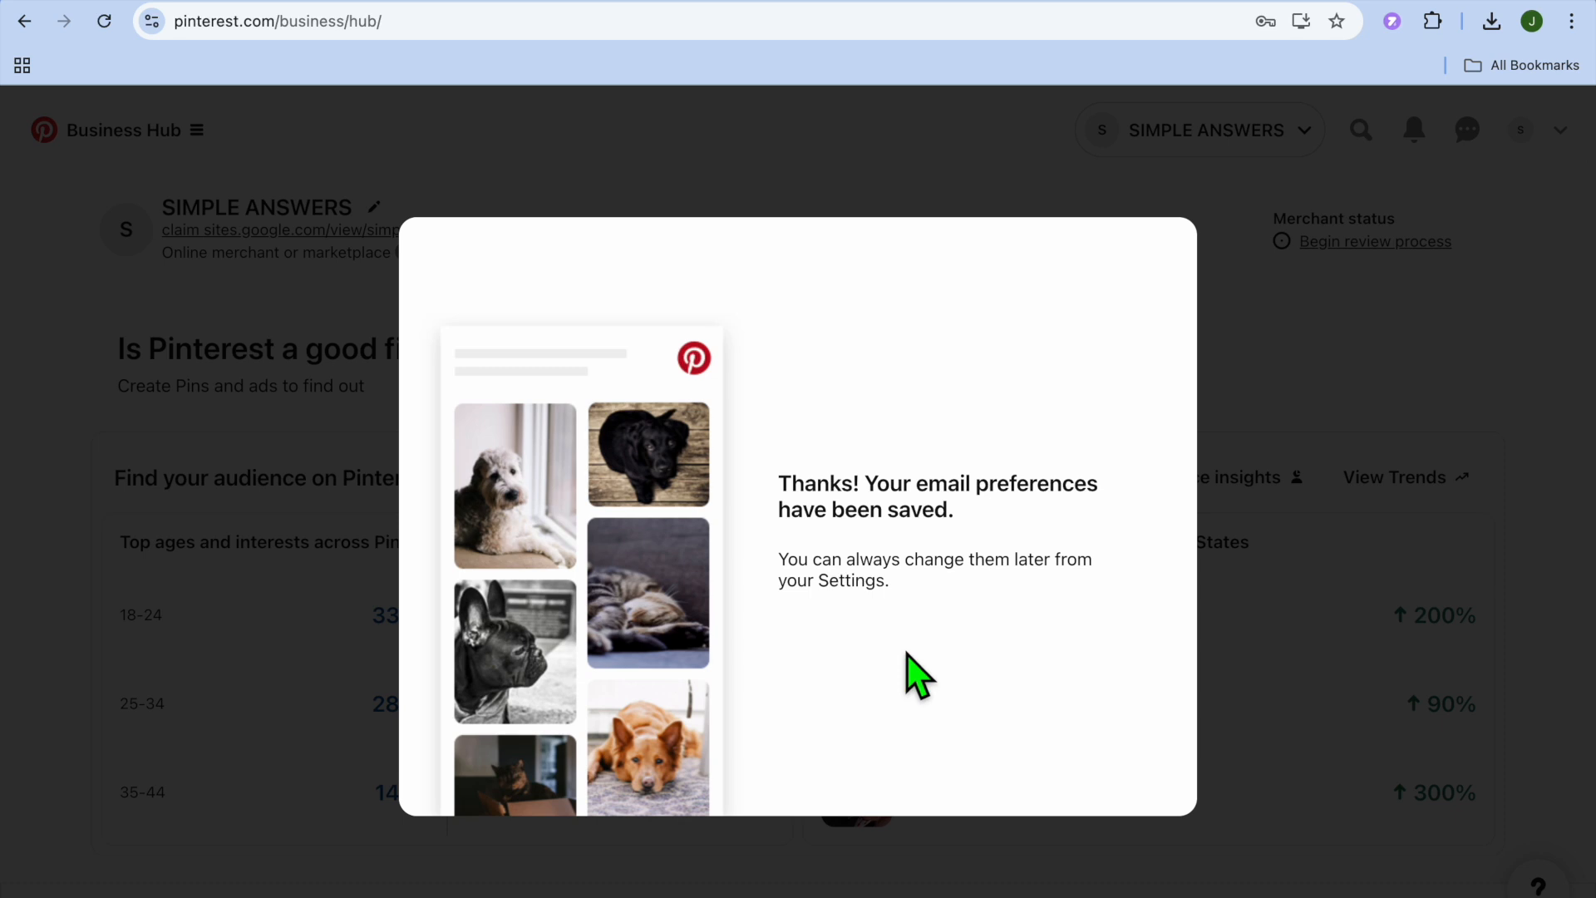
{"action": "left_click", "coordinate": [249, 571]}
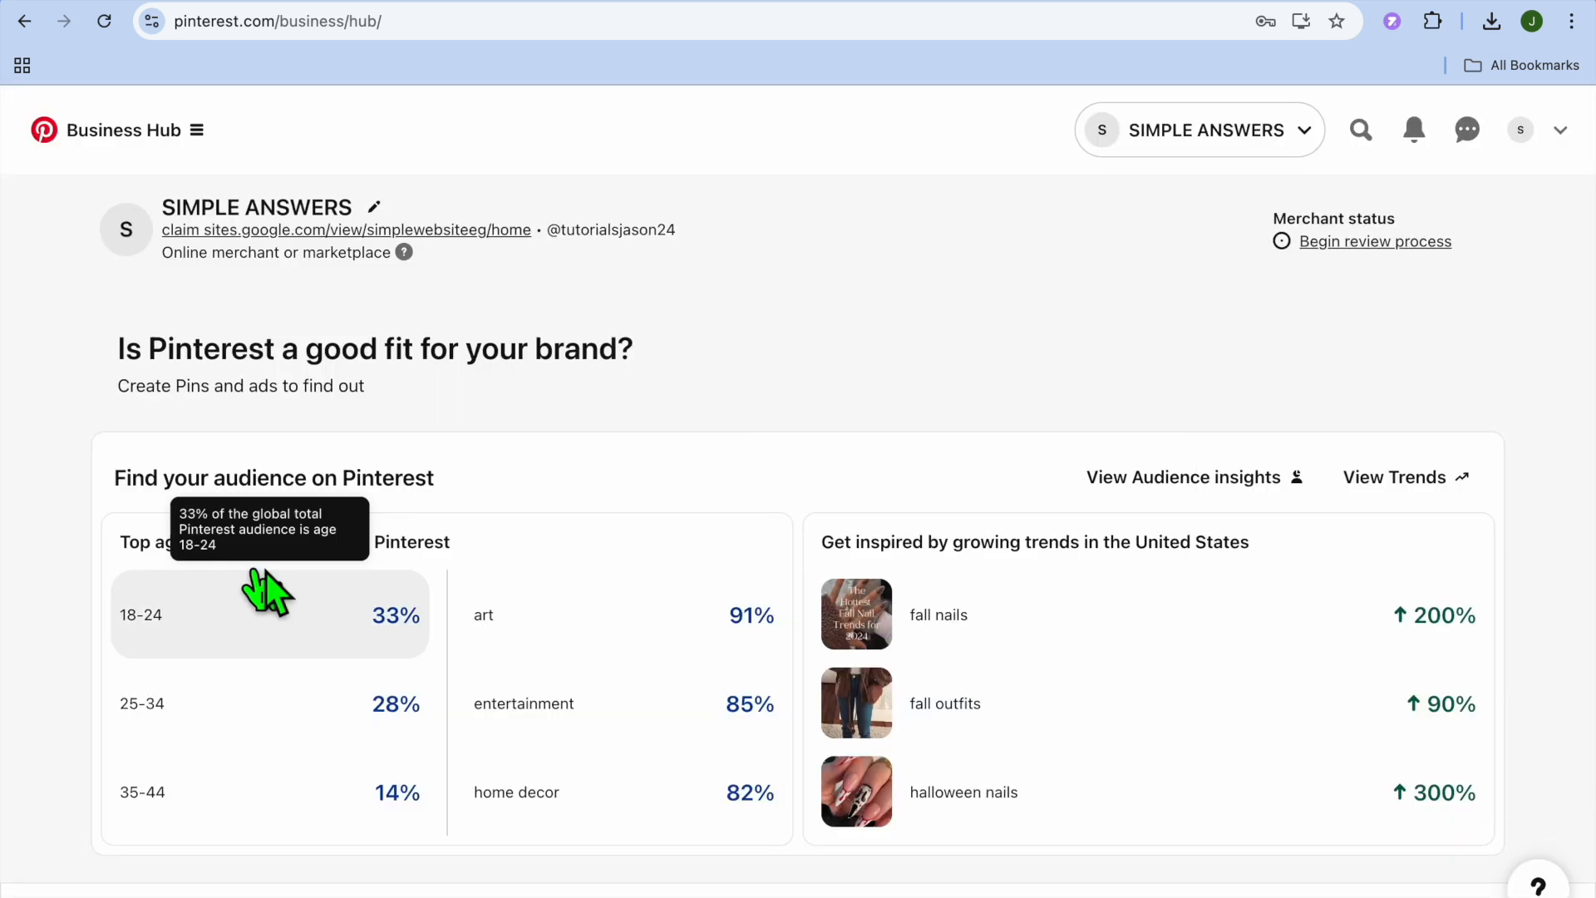
- Go from the Pinterest Business Hub to the home feed and close the pop-up shown there
{"action": "left_click", "coordinate": [43, 148]}
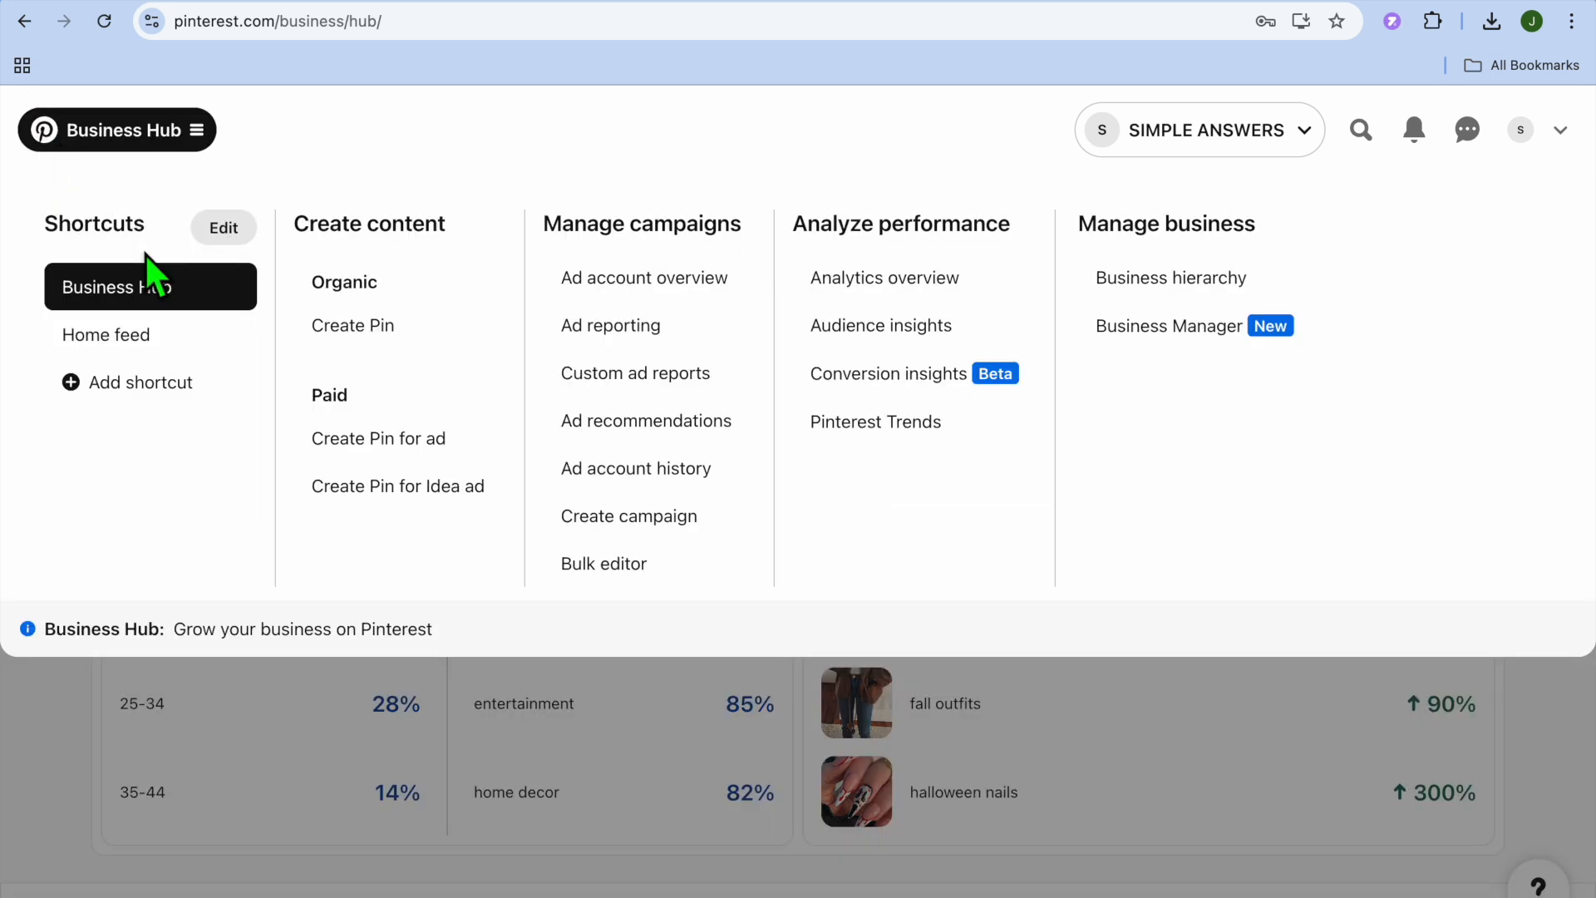
{"action": "left_click", "coordinate": [124, 337]}
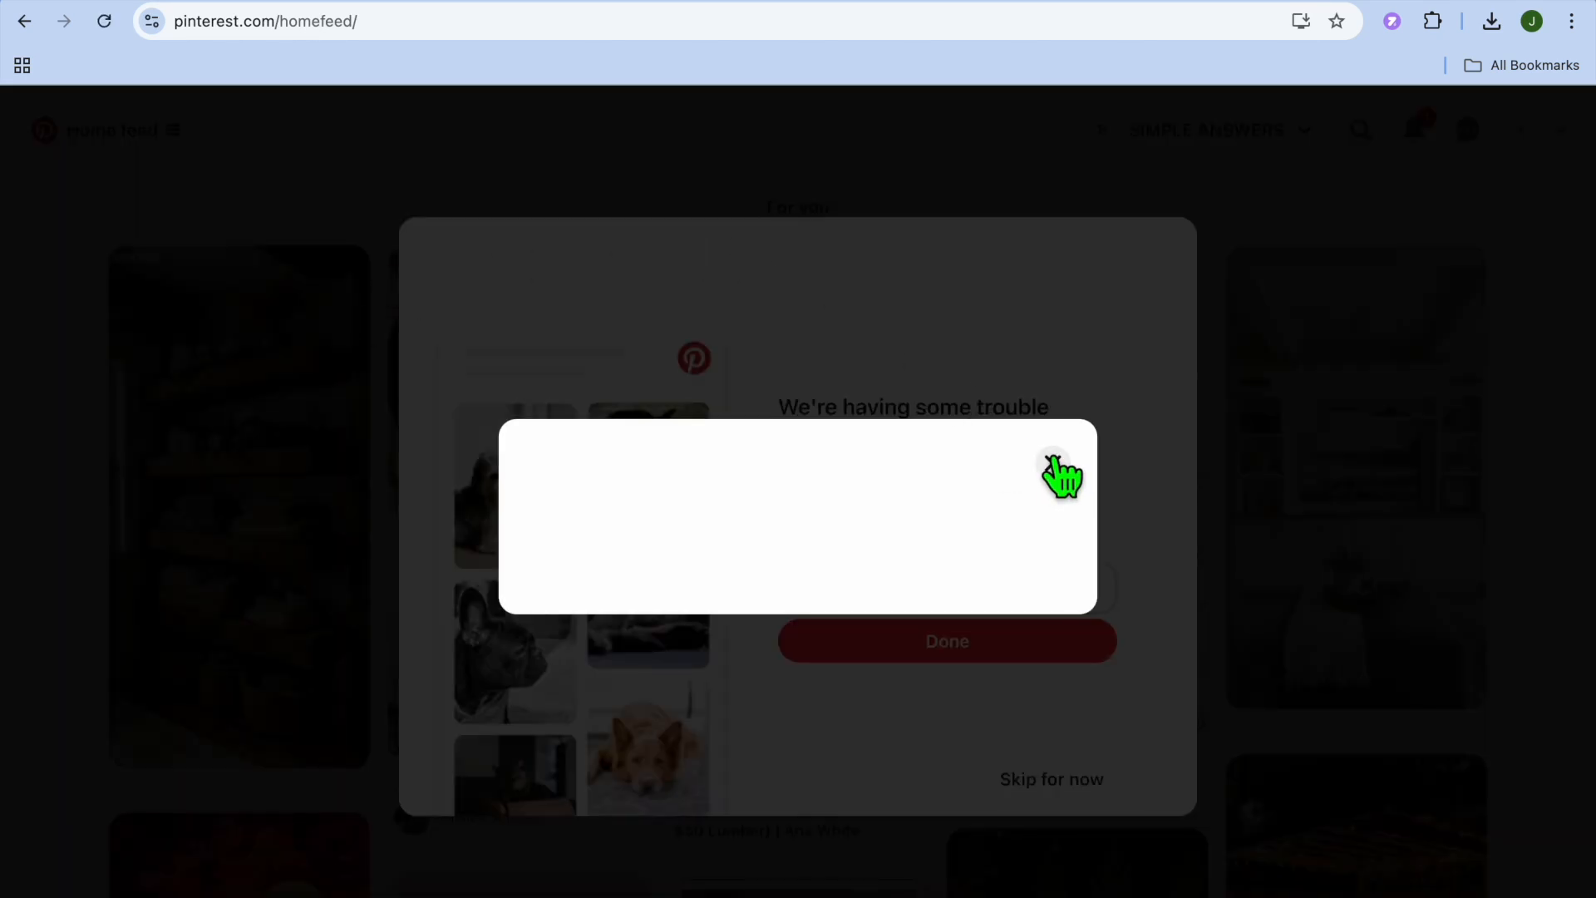
{"action": "left_click", "coordinate": [1056, 462]}
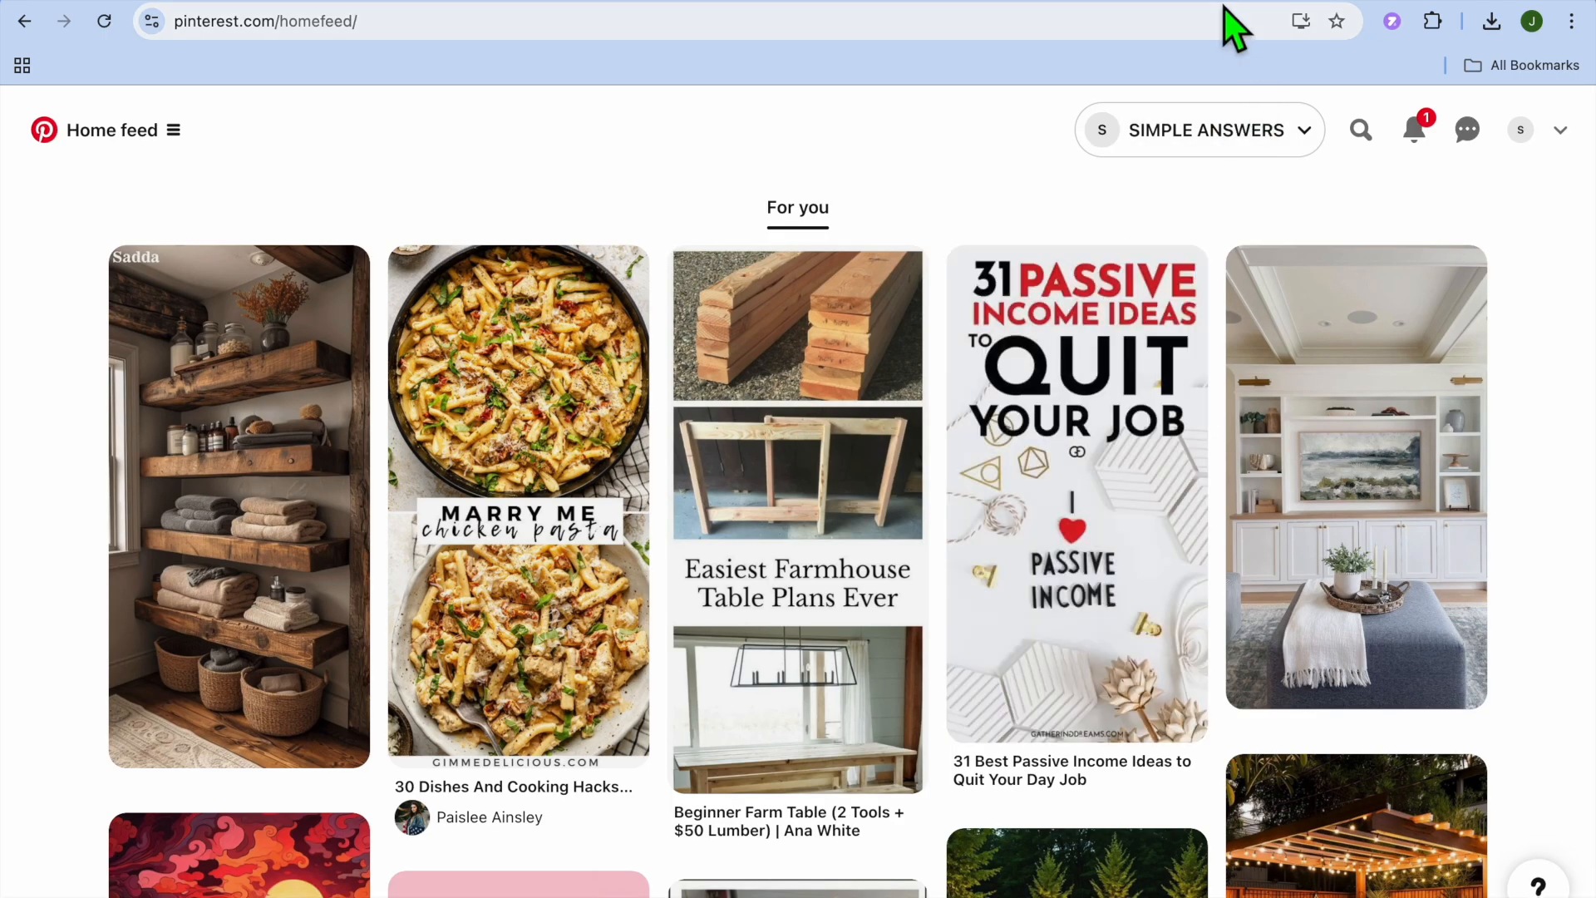
- Switch to Canva, close the nurse T-shirt template preview and browse the Pinterest Carousel Ad templates by searching for PIN
{"action": "left_click", "coordinate": [1236, 29]}
{"action": "type", "text": "canva.com/templates/EADapB6H_EQ-black-and-white-ecg-line-typographic-nurse-professional-t-shirt/"}
{"action": "key", "text": "Return"}
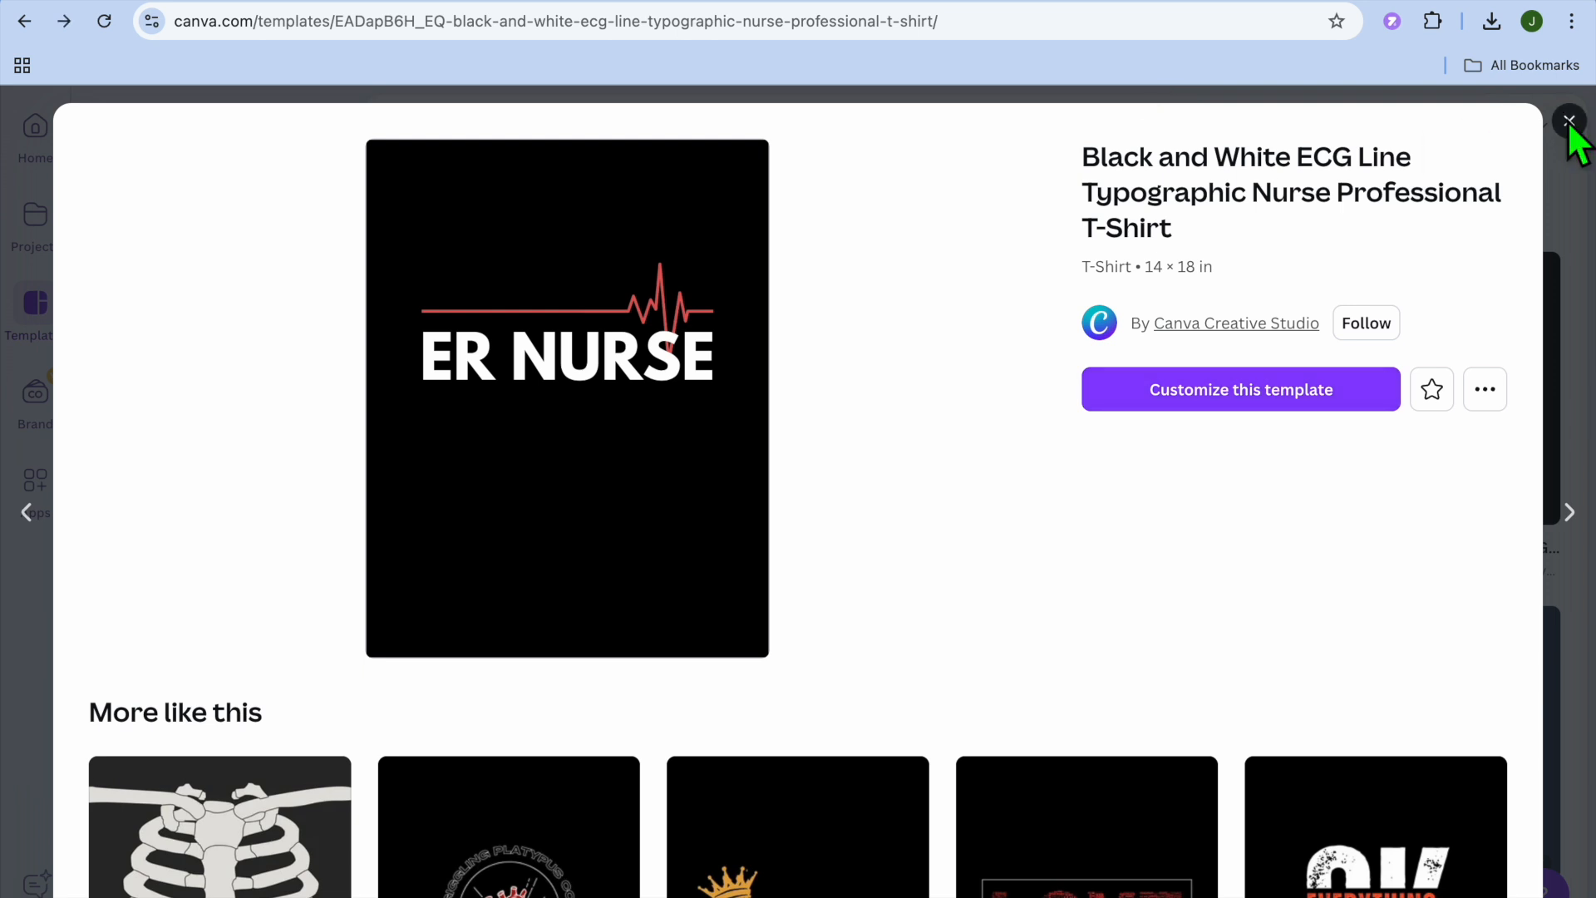
{"action": "left_click", "coordinate": [1569, 120]}
{"action": "left_click", "coordinate": [1200, 126]}
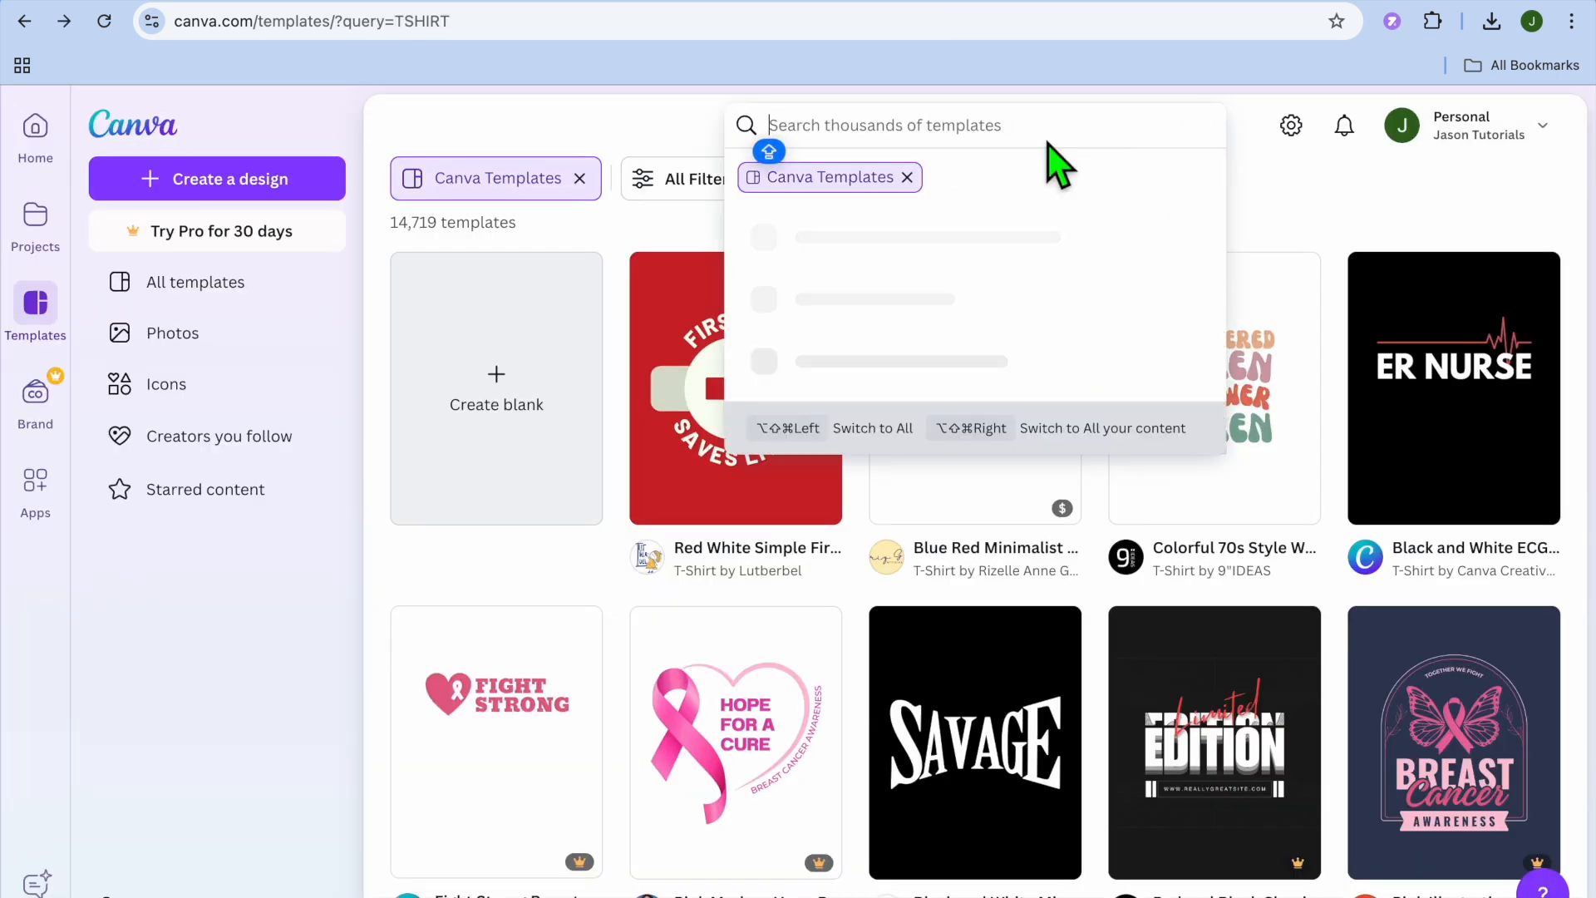
{"action": "type", "text": "PIN"}
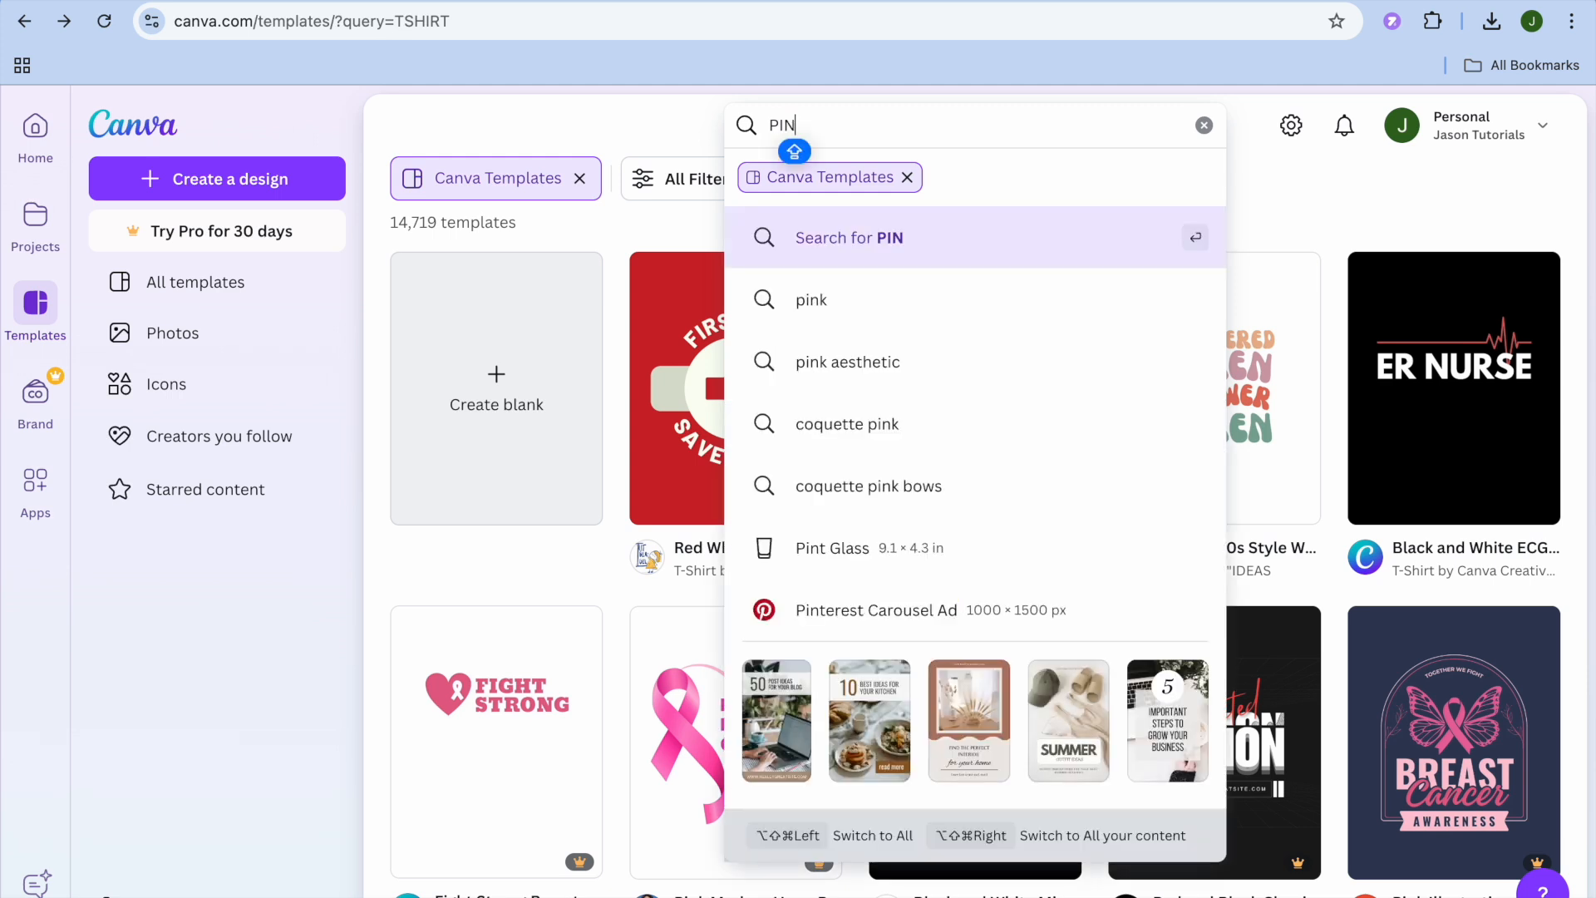
{"action": "left_click", "coordinate": [868, 613]}
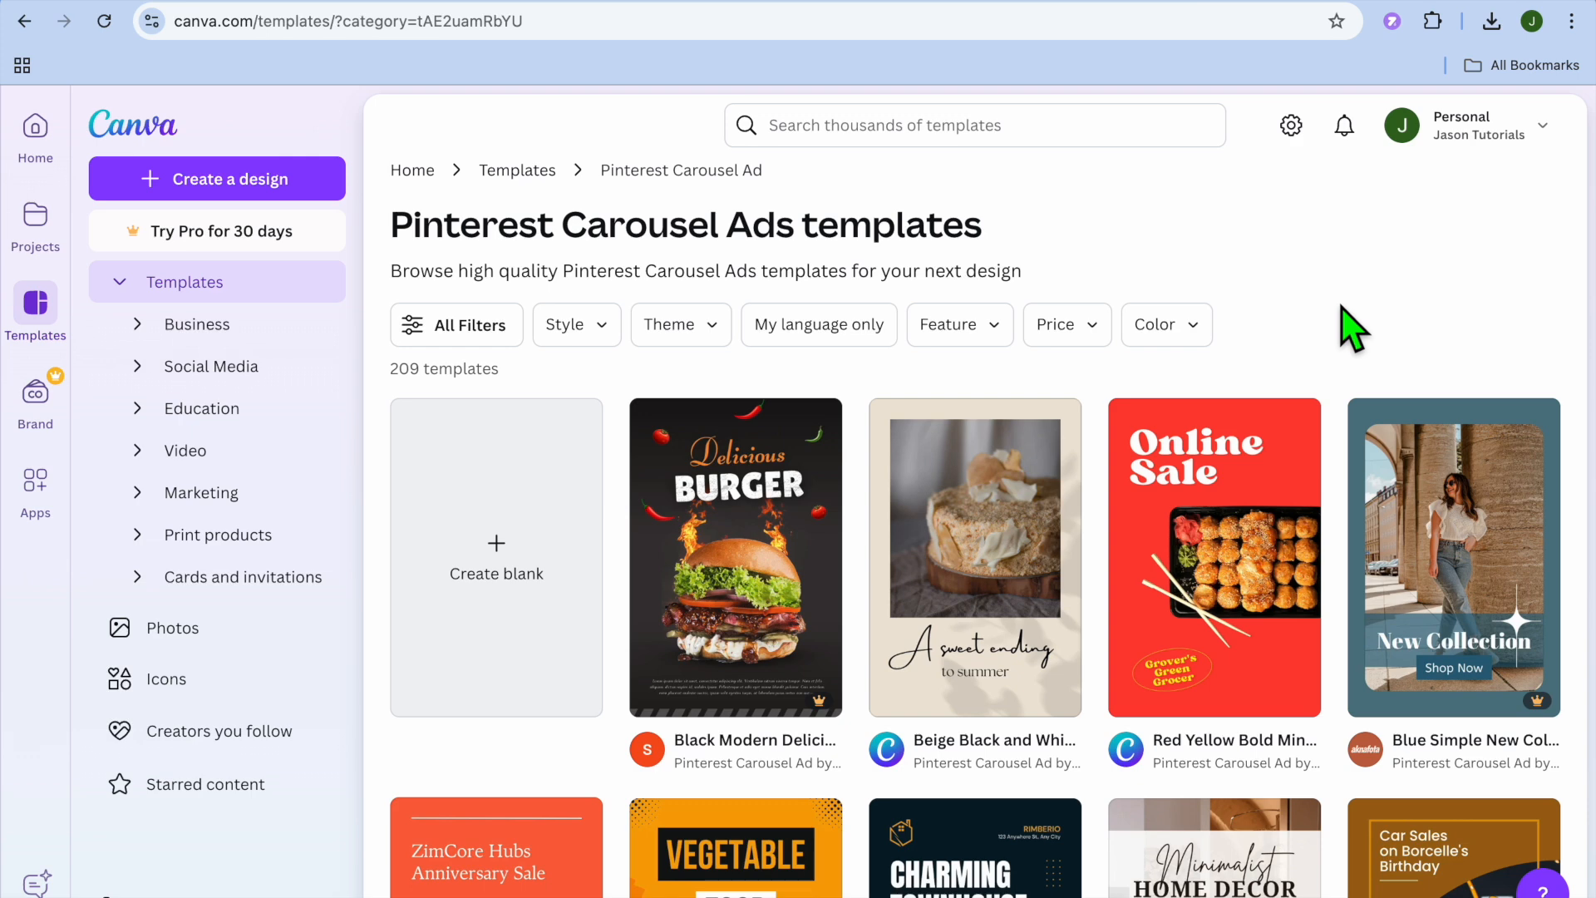
- Switch back to Pinterest, search for NURSE and open the creator's profile from the "I WILL BECOME A NURSE" pin
{"action": "left_click", "coordinate": [1416, 1]}
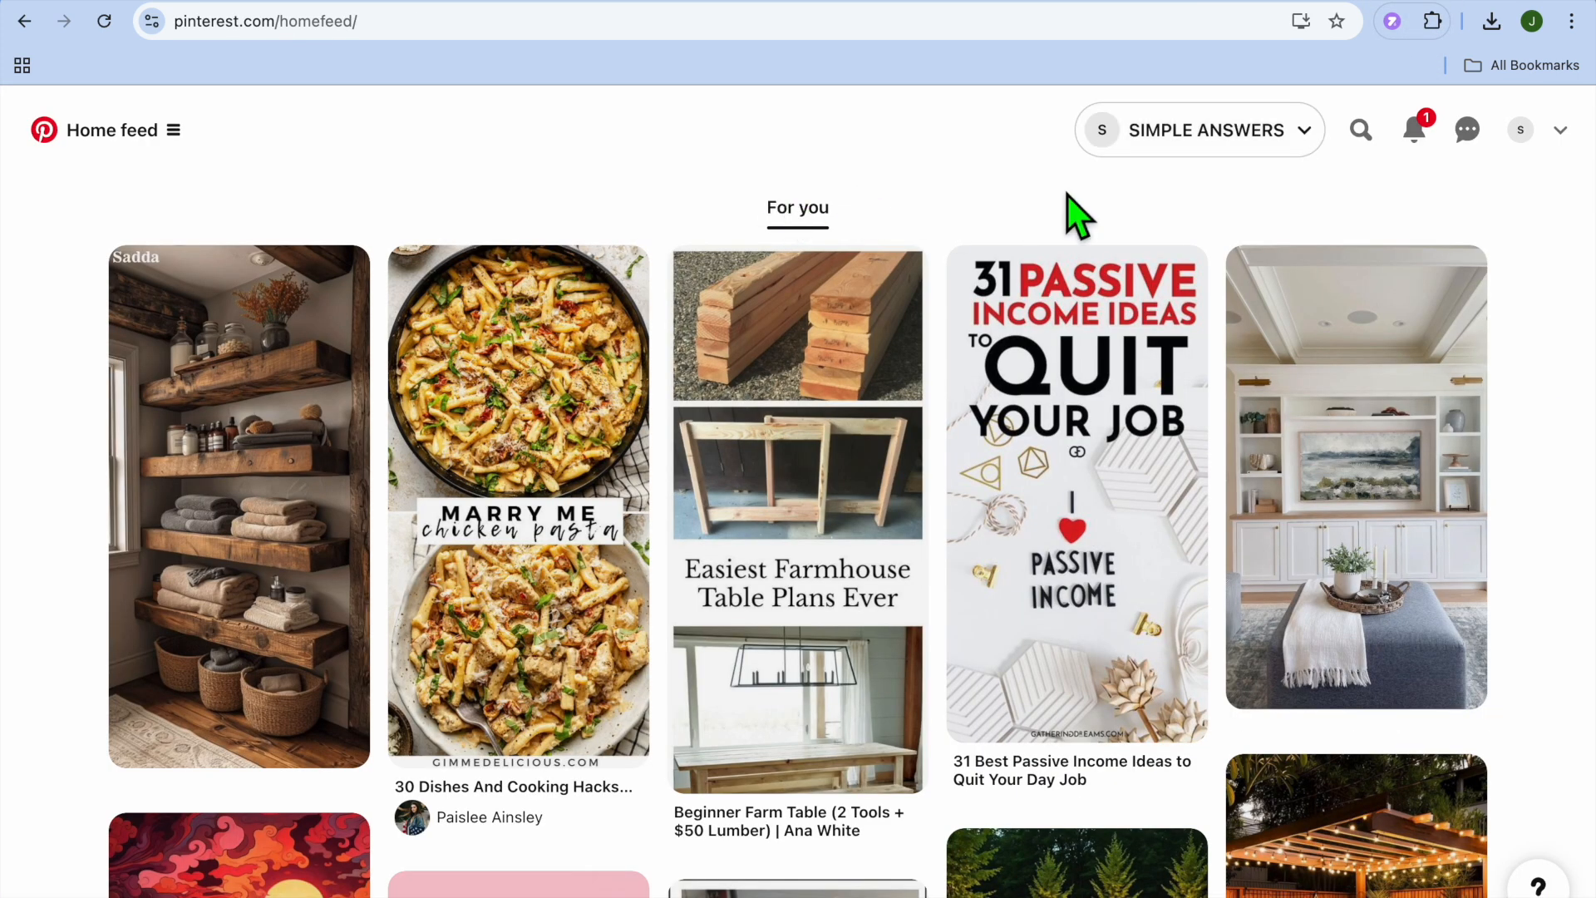
{"action": "left_click", "coordinate": [1360, 131]}
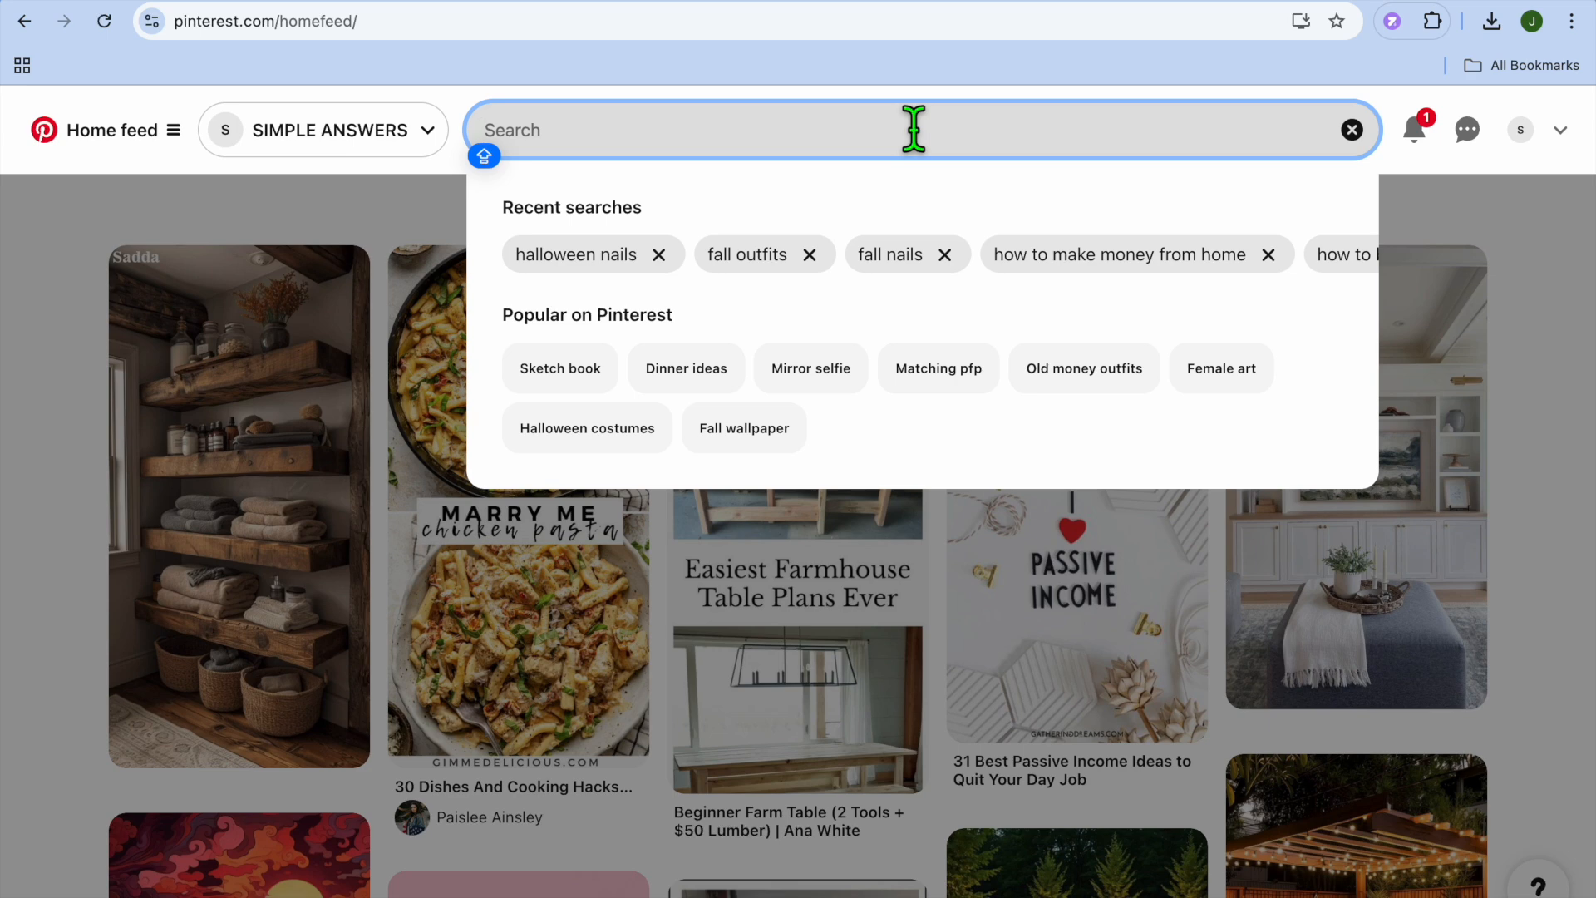
{"action": "type", "text": "RSE"}
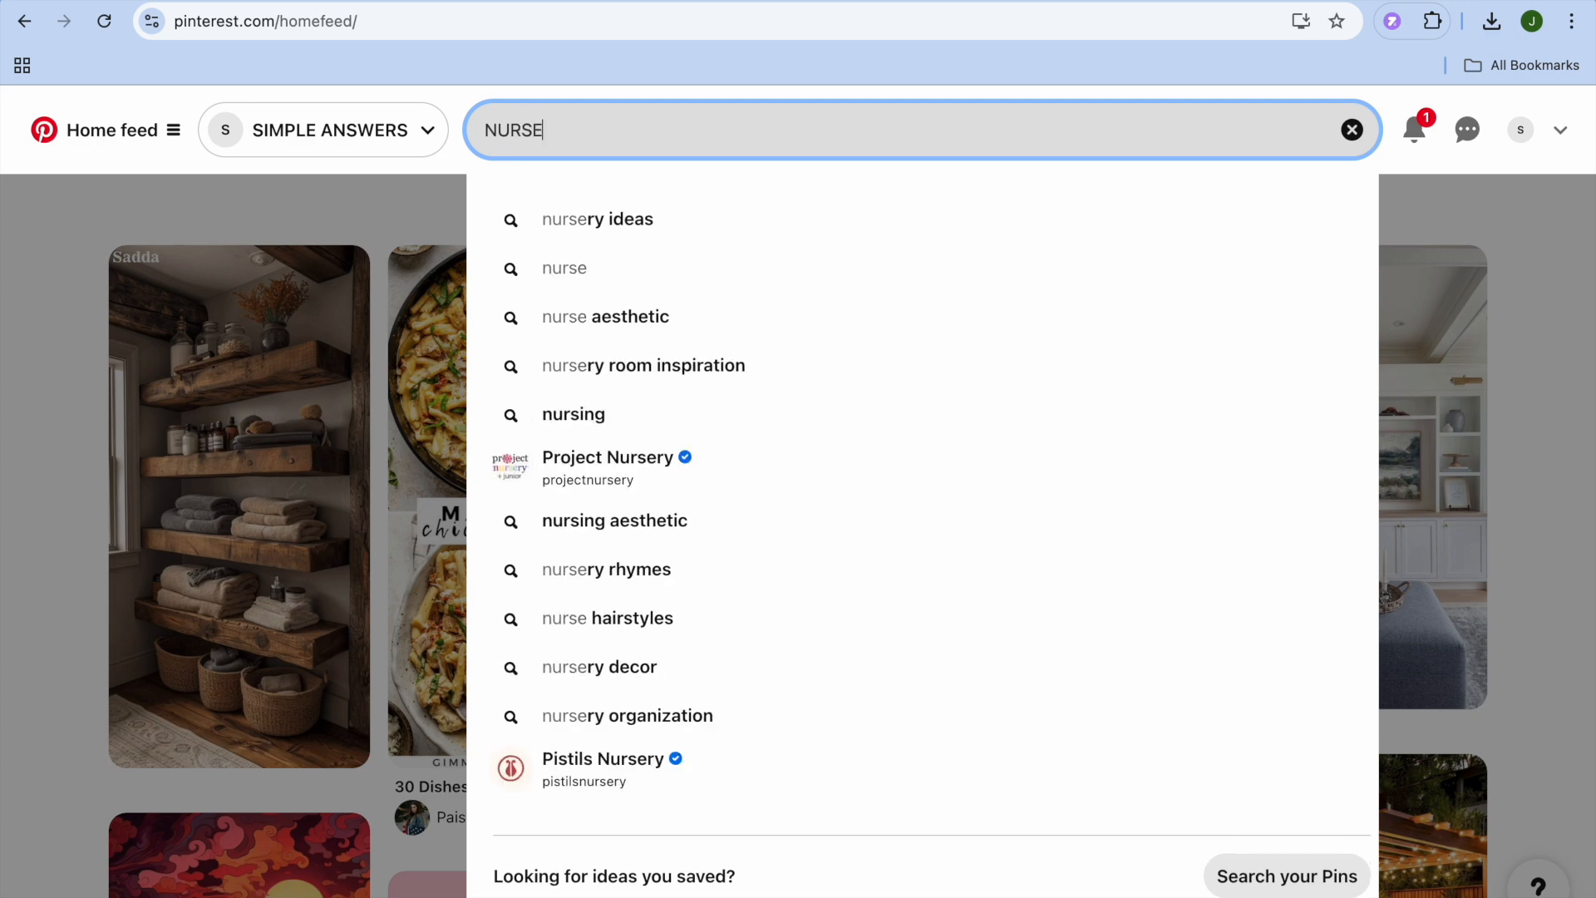
{"action": "key", "text": "Return"}
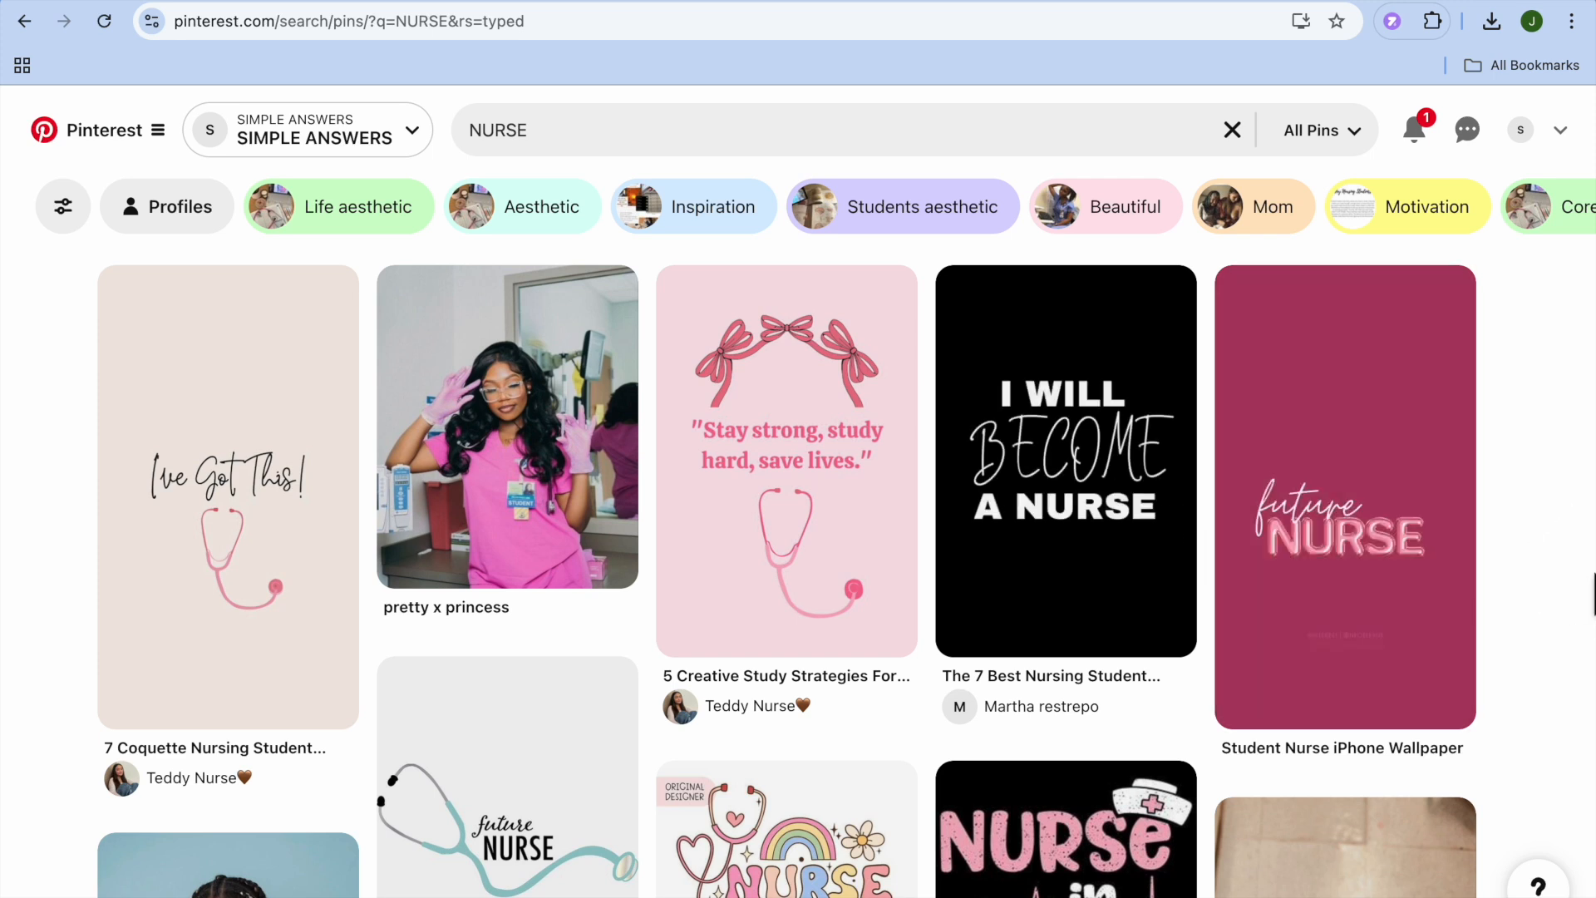
{"action": "left_click", "coordinate": [1122, 466]}
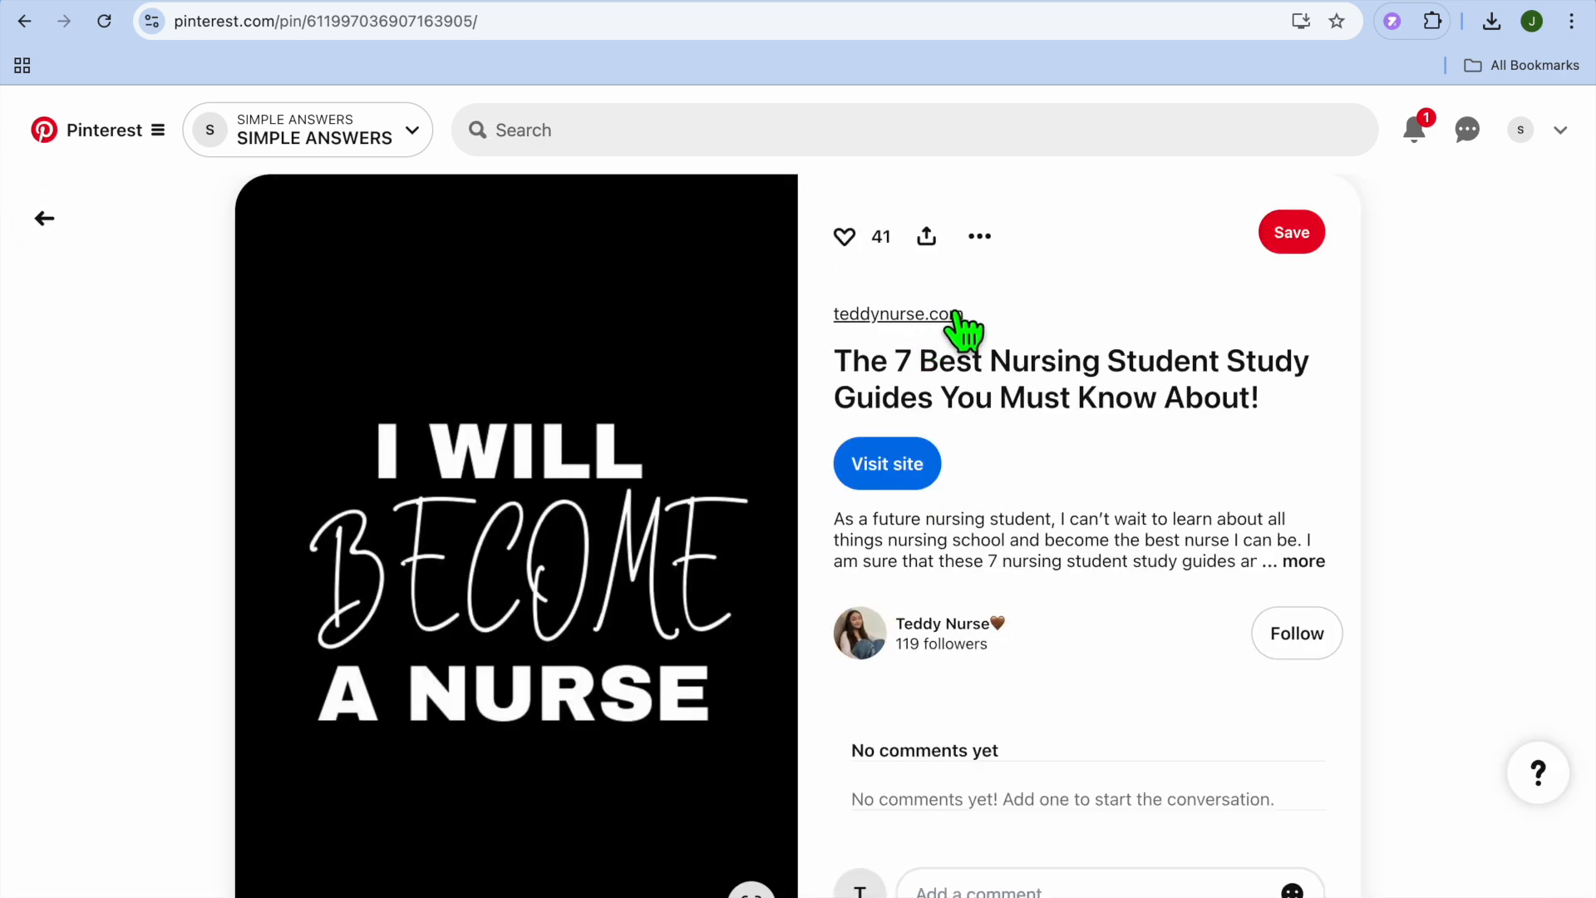
{"action": "left_click", "coordinate": [945, 625]}
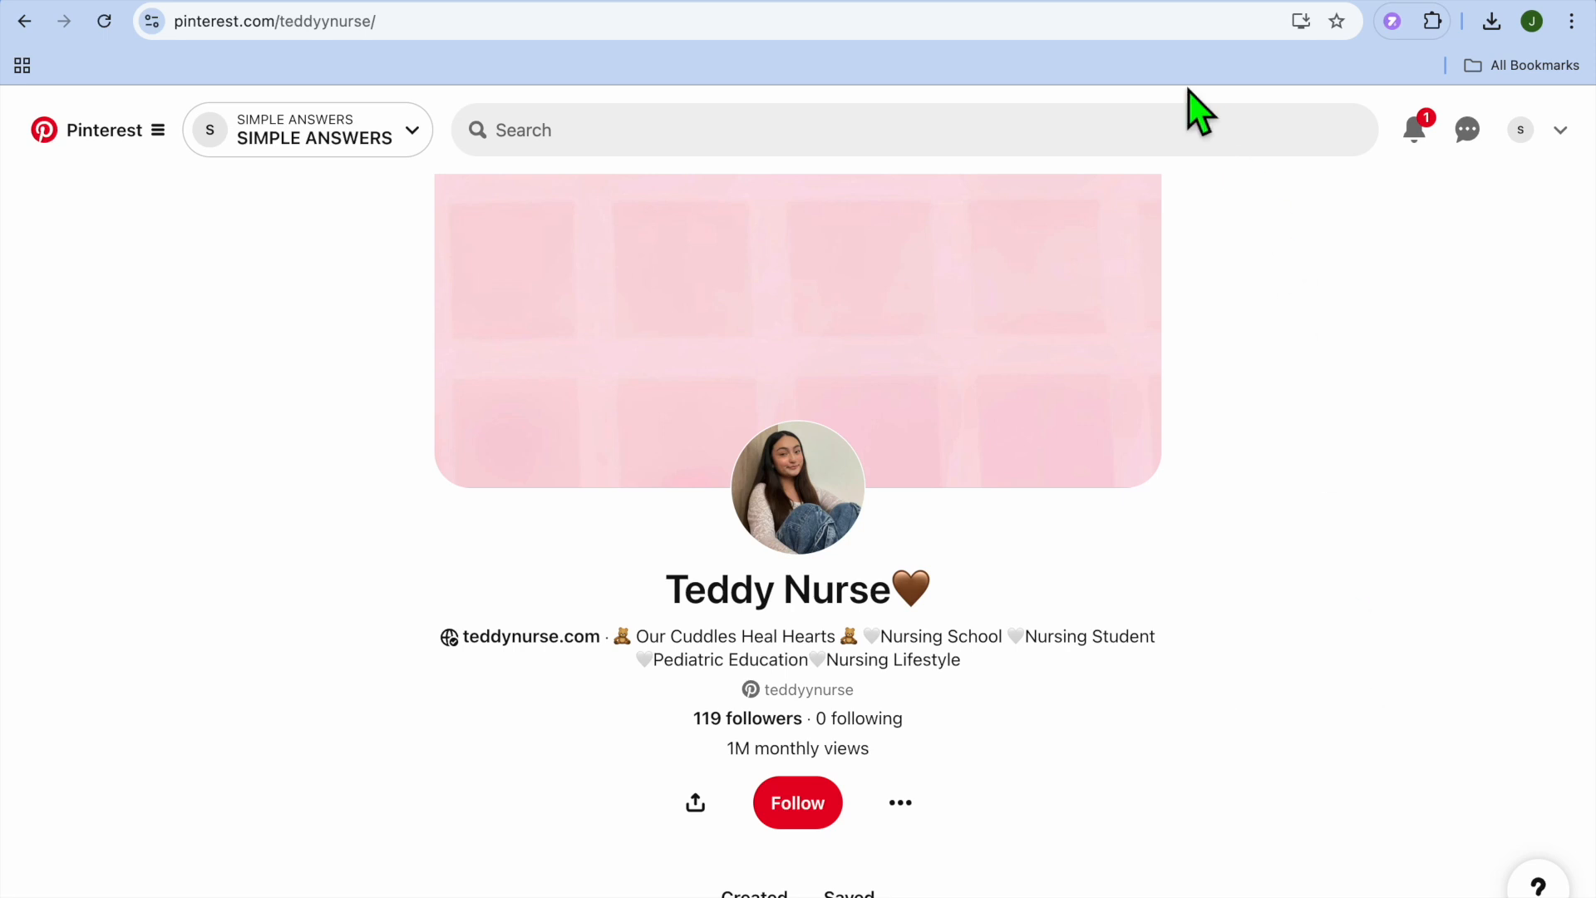
- Check the product's publishing status in Printify, then switch to Shopify and preview the Unisex Heavy Cotton Tee from the product list
{"action": "left_click", "coordinate": [1173, 3]}
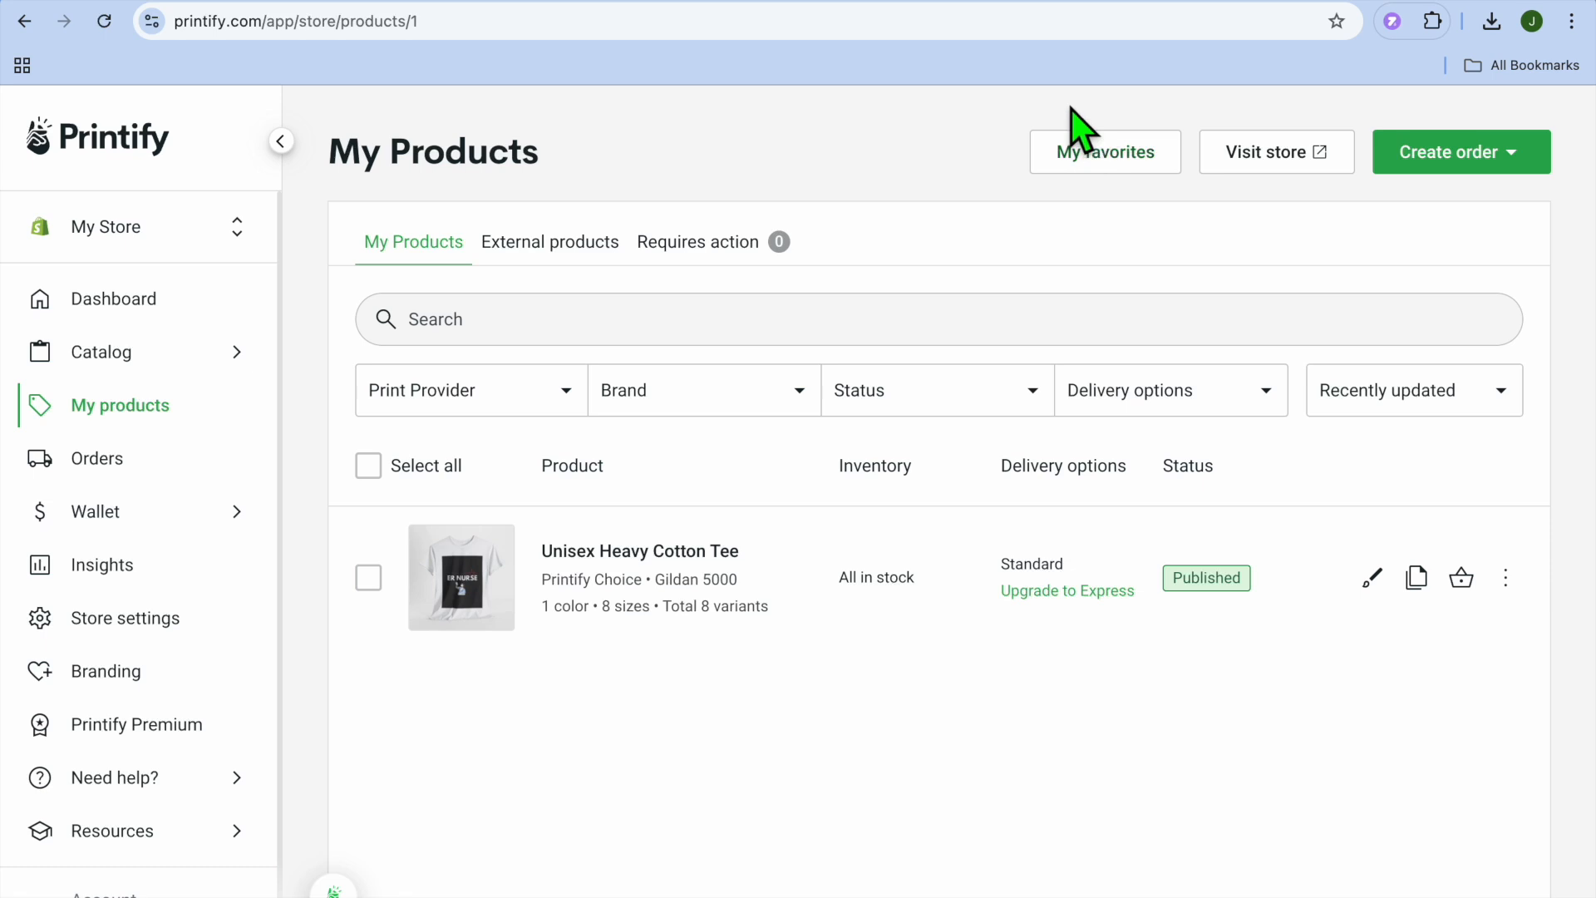
{"action": "left_click", "coordinate": [998, 5]}
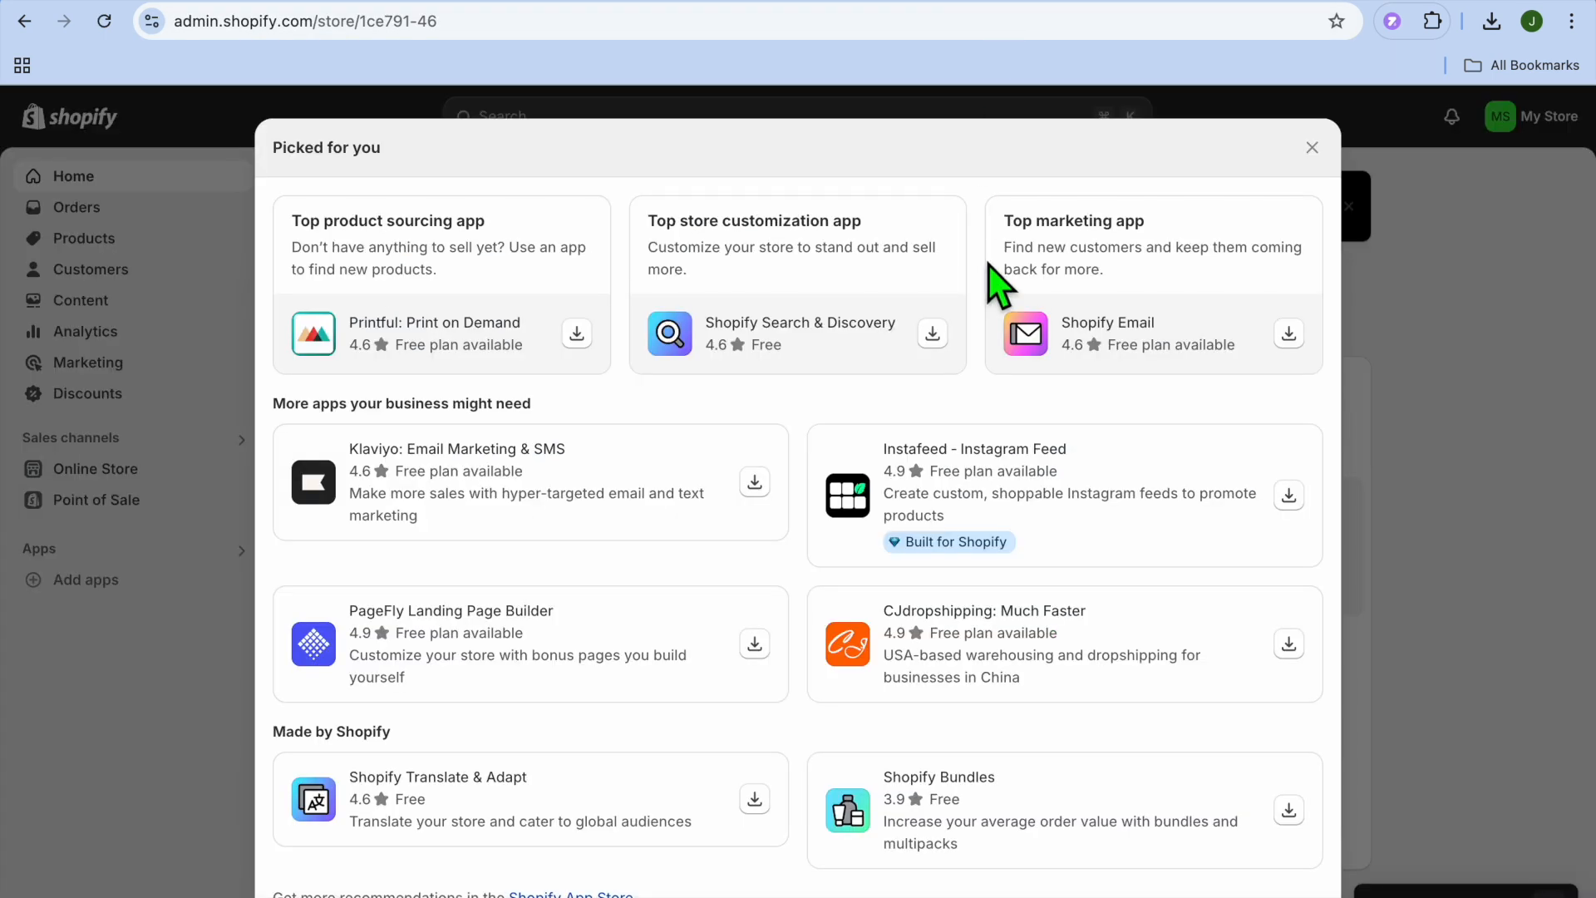
{"action": "left_click", "coordinate": [1311, 147]}
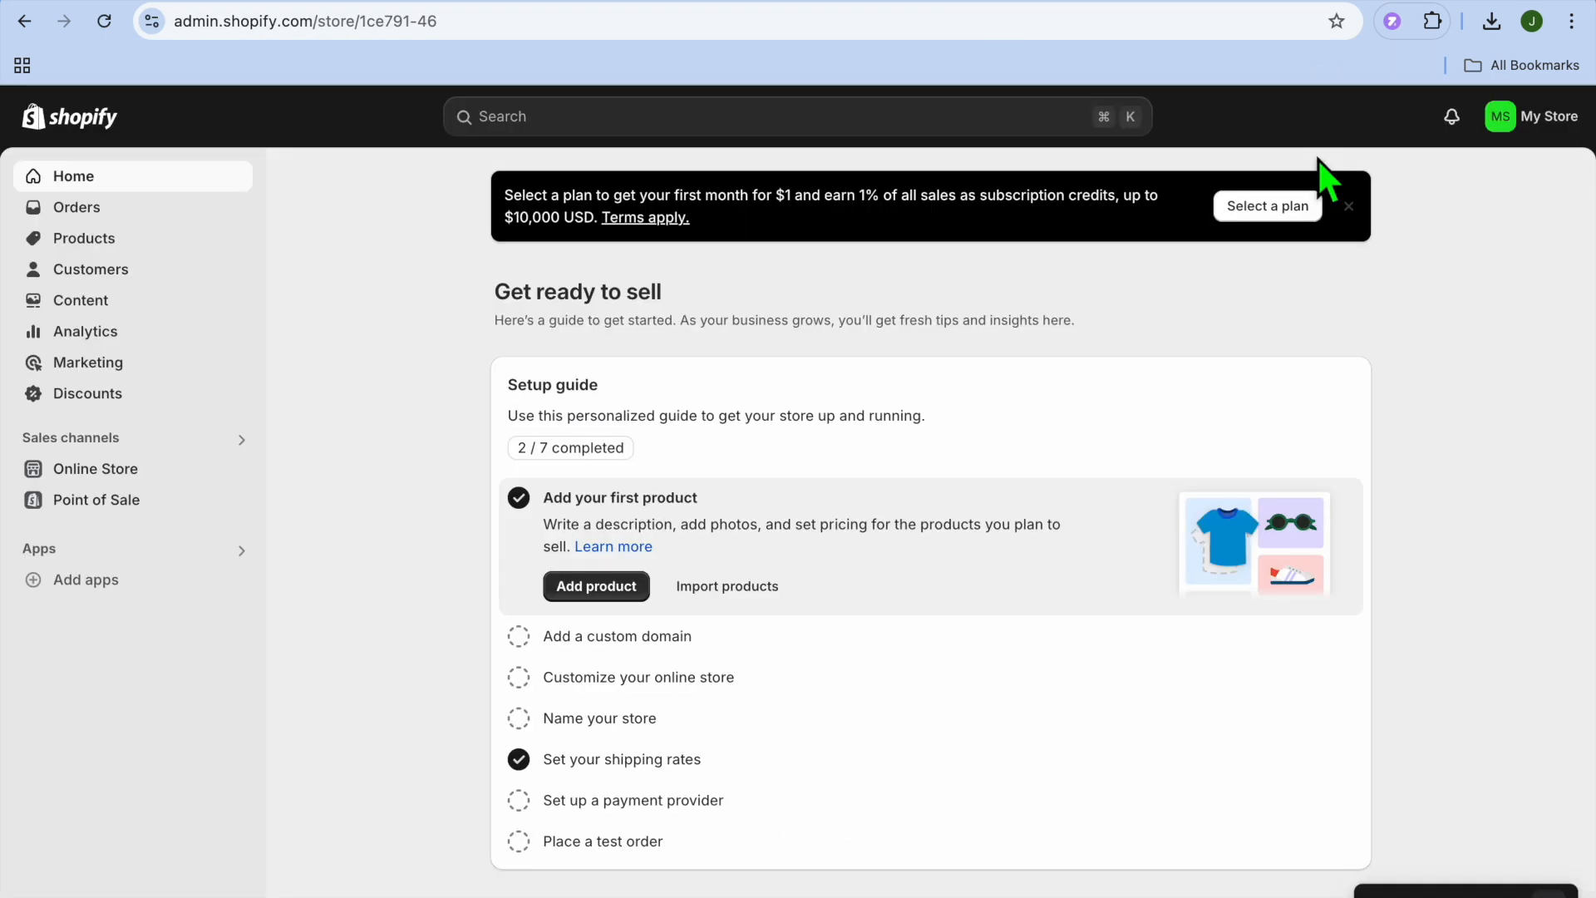
{"action": "left_click", "coordinate": [123, 242]}
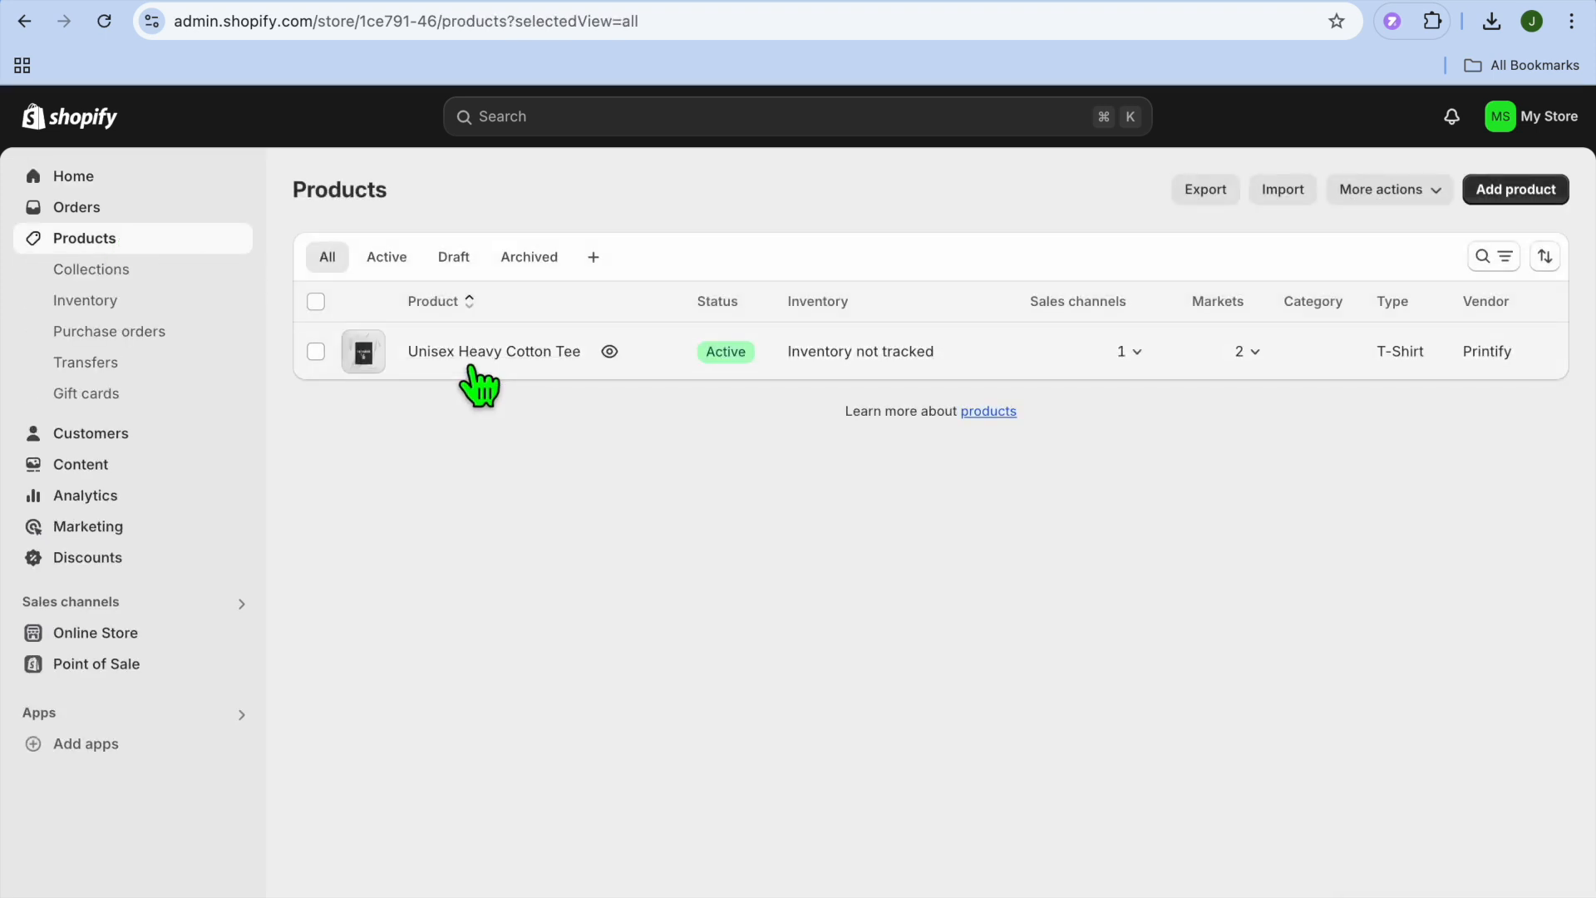
{"action": "left_click", "coordinate": [610, 350]}
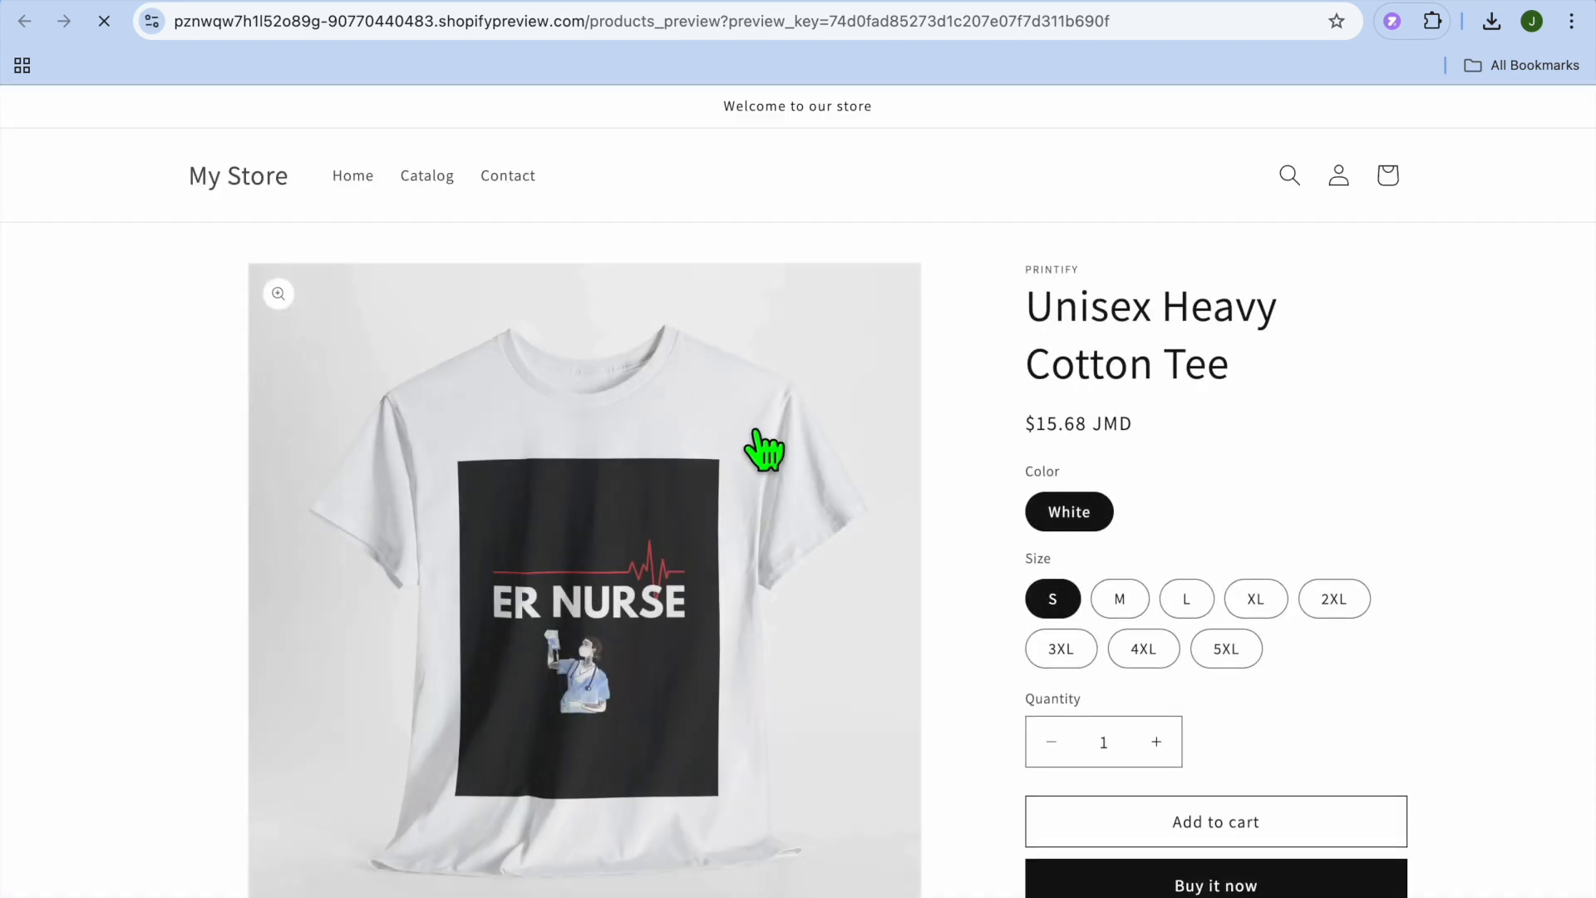
{"action": "scroll", "coordinate": [763, 449], "scroll_direction": "down", "scroll_amount": 1}
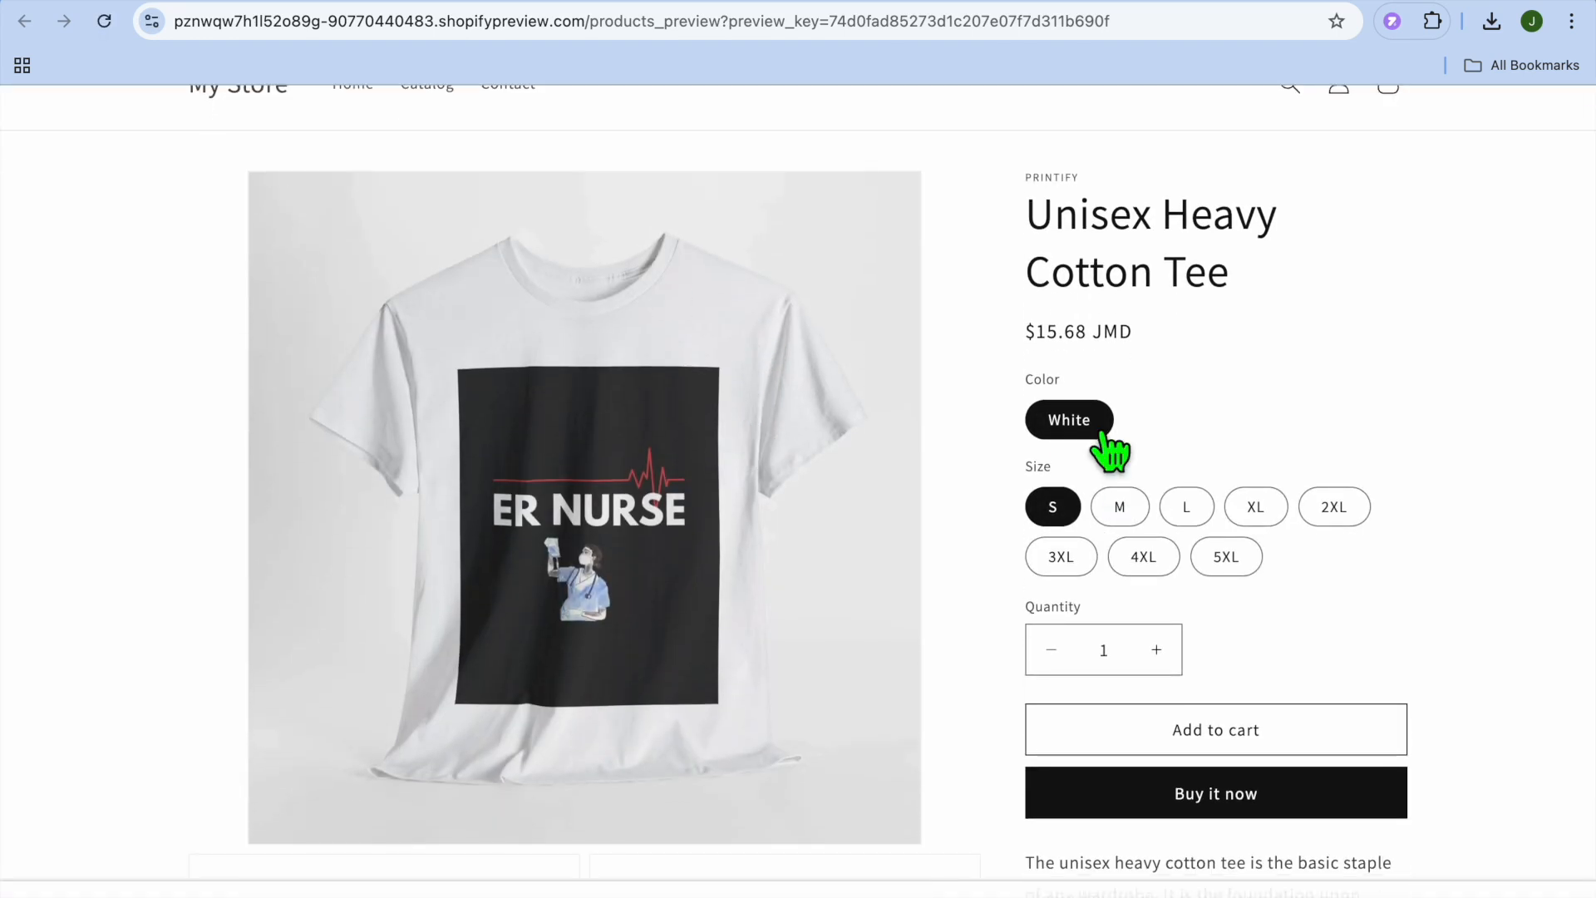
- Return to the Shopify admin, open the online store's Dawn theme in the customization editor and exit back to the themes
{"action": "left_click", "coordinate": [1041, 0]}
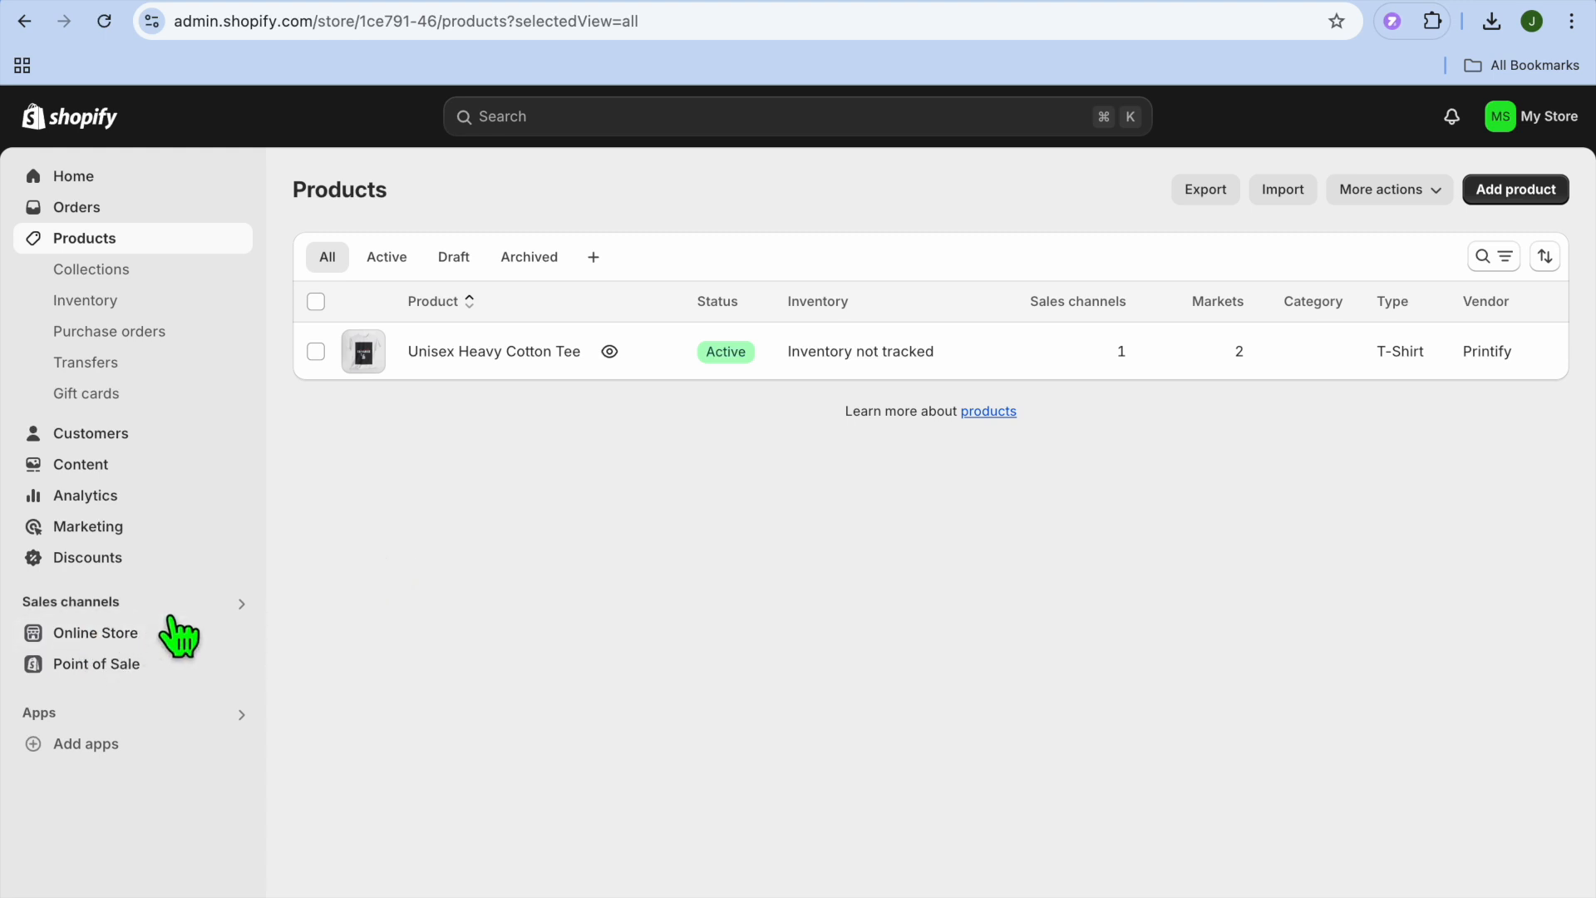
{"action": "left_click", "coordinate": [143, 633]}
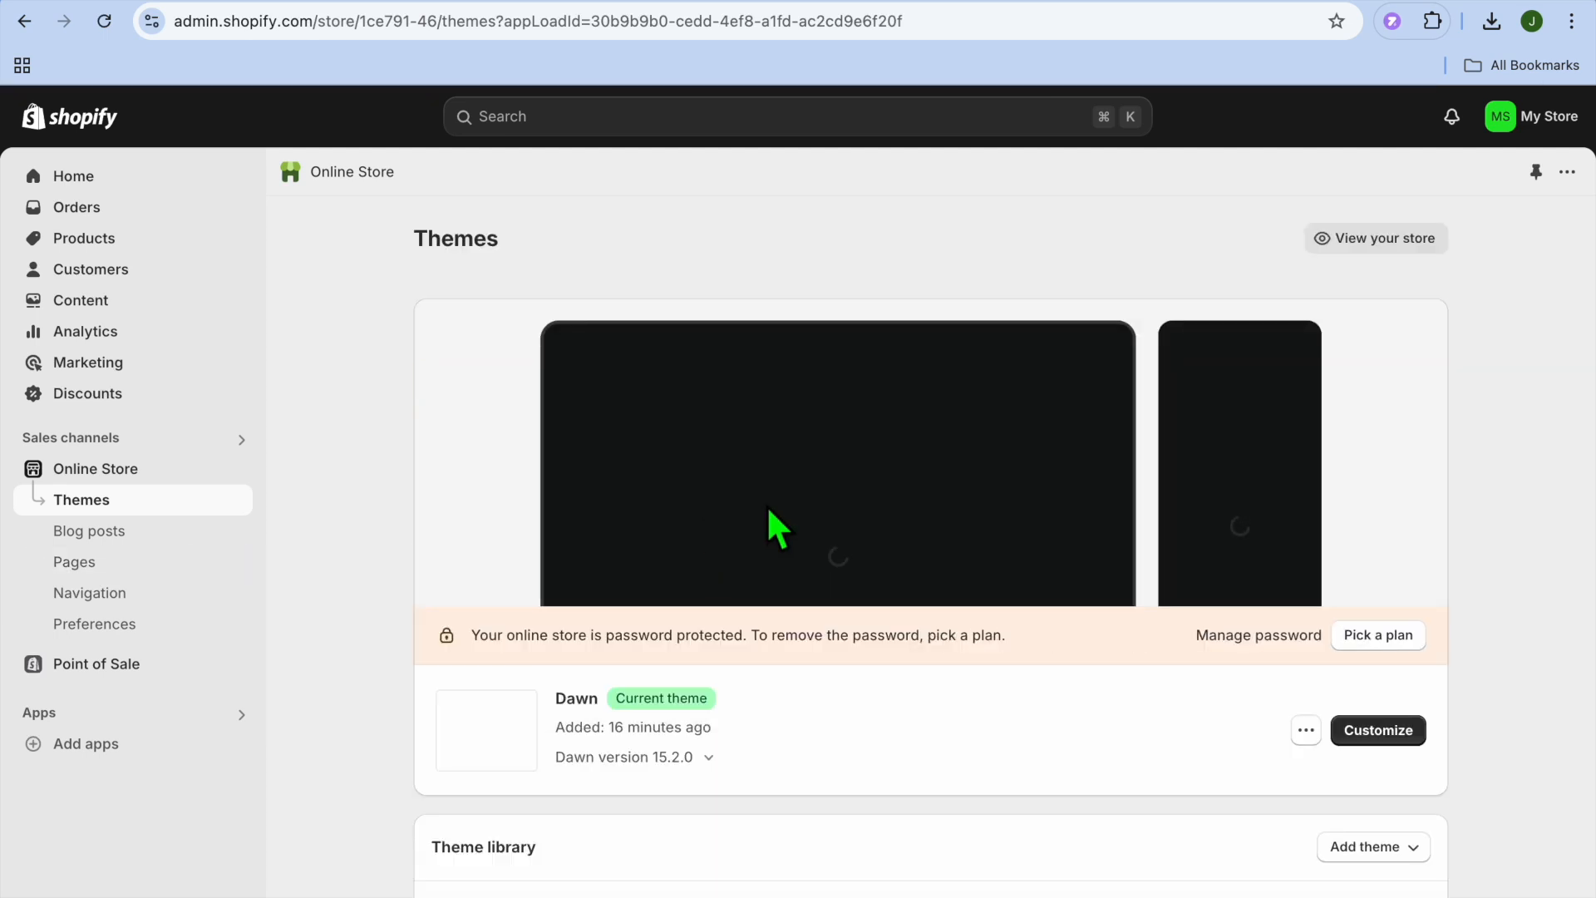
{"action": "left_click", "coordinate": [1384, 732]}
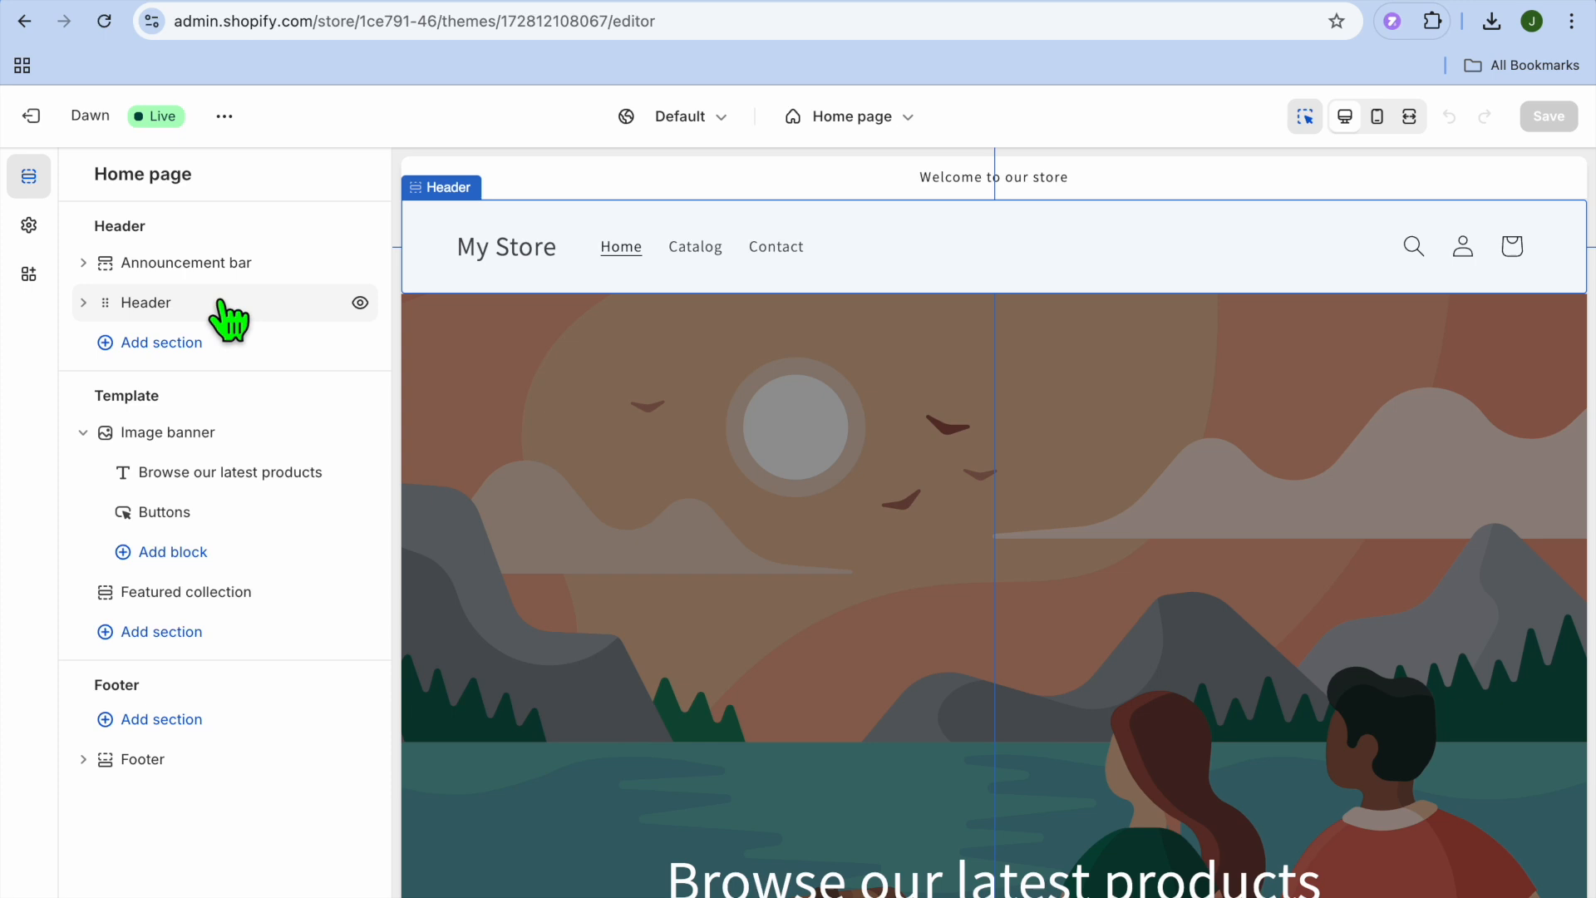
{"action": "left_click", "coordinate": [38, 121]}
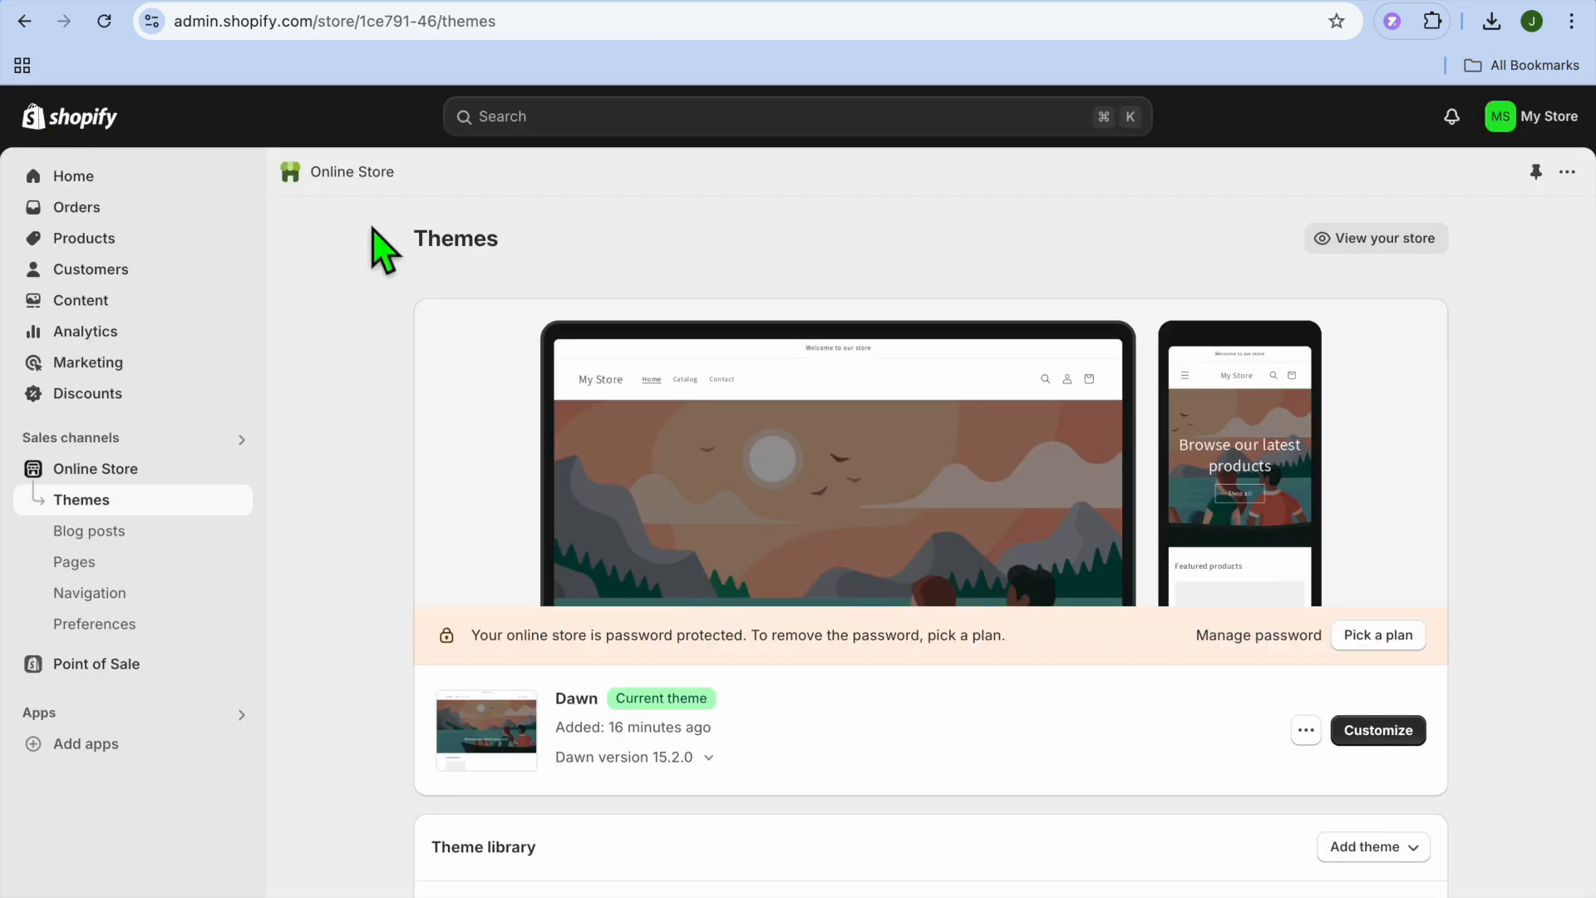